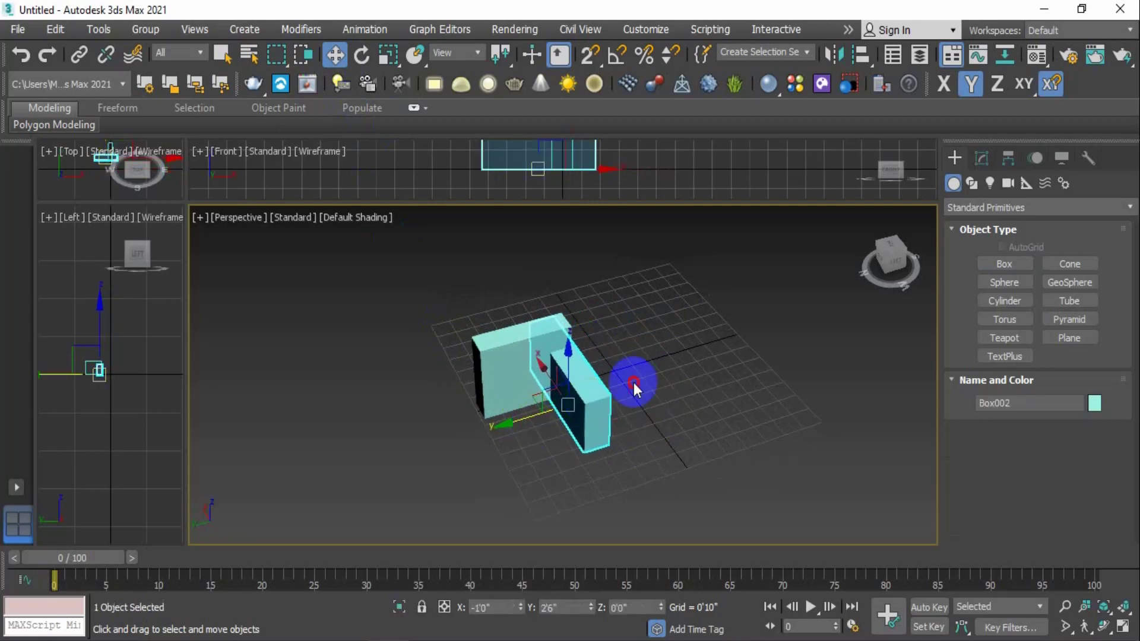
Make one independent copy of both touching boxes along the Y axis across the grid, with the copied wide box at about Y -5'2"
{"action": "left_click_drag", "start_coordinate": [504, 365], "coordinate": [475, 415]}
{"action": "left_click_drag", "start_coordinate": [621, 309], "coordinate": [455, 414]}
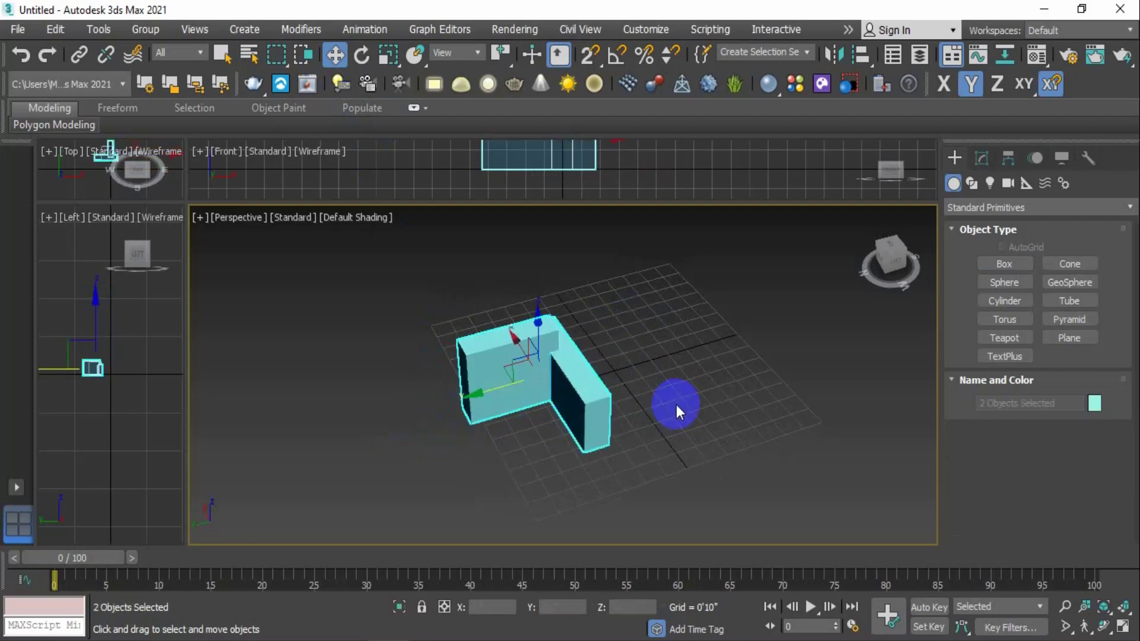
{"action": "middle_click_drag", "start_coordinate": [675, 402], "coordinate": [600, 402]}
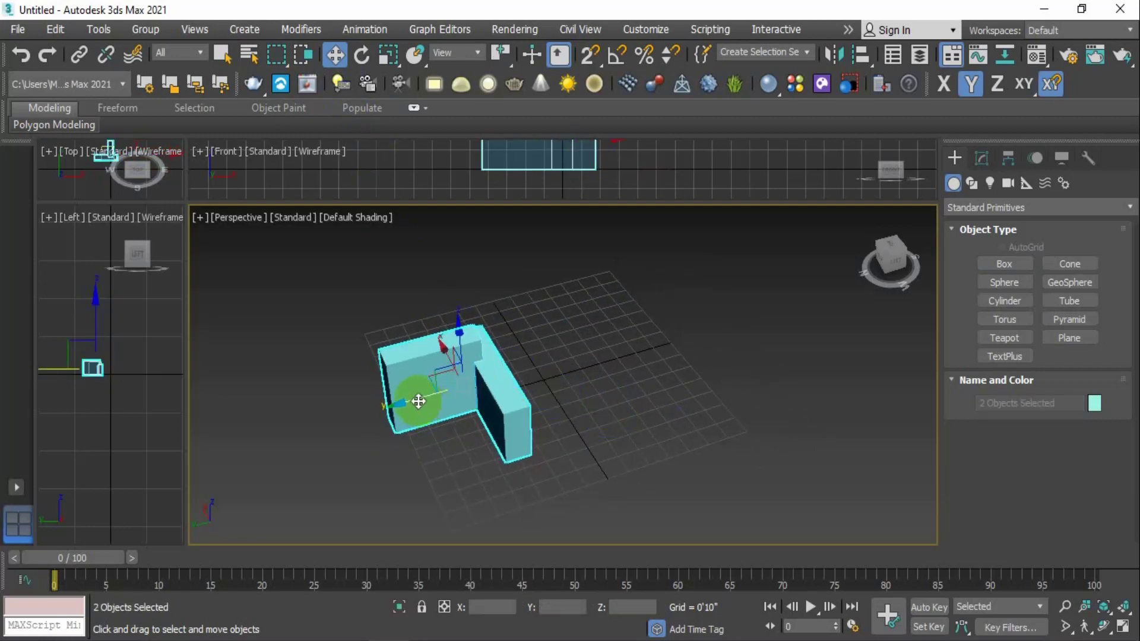
{"action": "mouse_move", "coordinate": [415, 399]}
{"action": "left_mouse_down"}
{"action": "mouse_move", "coordinate": [643, 331]}
{"action": "mouse_move", "coordinate": [664, 389]}
{"action": "left_mouse_up"}
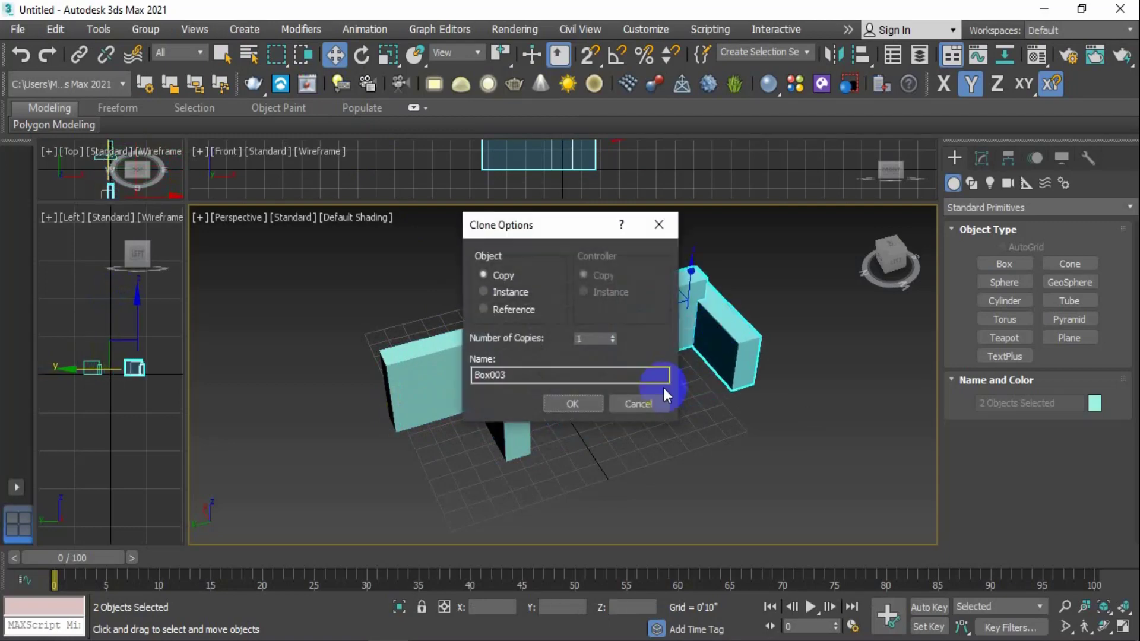
{"action": "left_click", "coordinate": [572, 403]}
{"action": "scroll", "coordinate": [580, 380], "scroll_direction": "up", "scroll_amount": 3}
{"action": "mouse_move", "coordinate": [458, 433]}
{"action": "middle_mouse_down"}
{"action": "mouse_move", "coordinate": [506, 447]}
{"action": "mouse_move", "coordinate": [486, 458]}
{"action": "middle_mouse_up"}
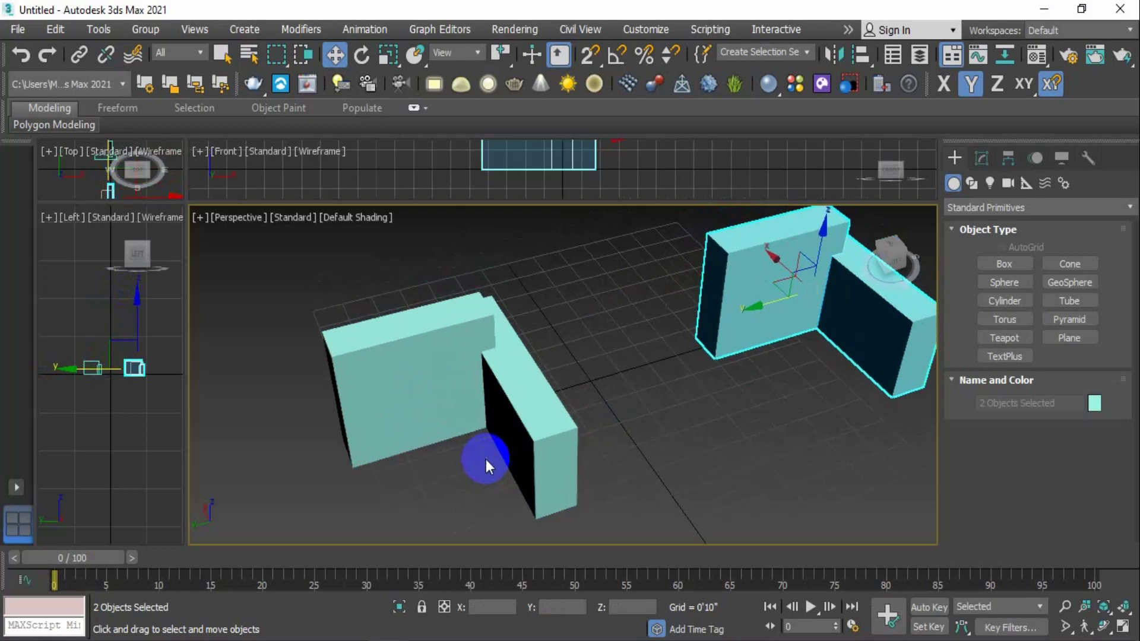
{"action": "scroll", "coordinate": [614, 387], "scroll_direction": "down", "scroll_amount": 2}
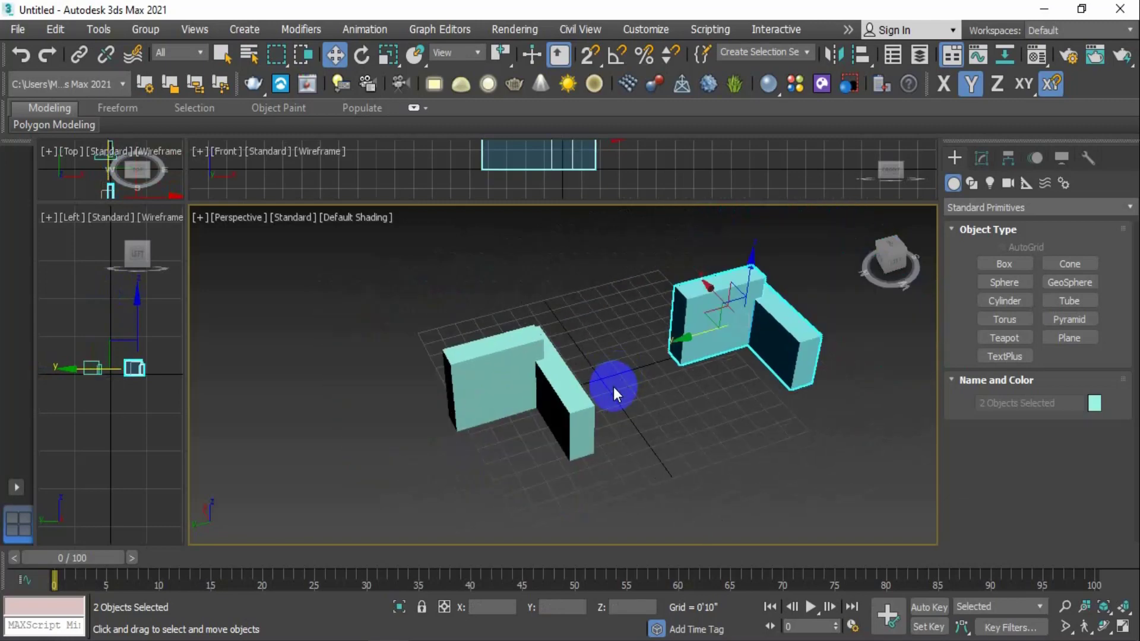
Start a ProBoolean compound object with the original pair's wide box as the base object
{"action": "left_click", "coordinate": [503, 363]}
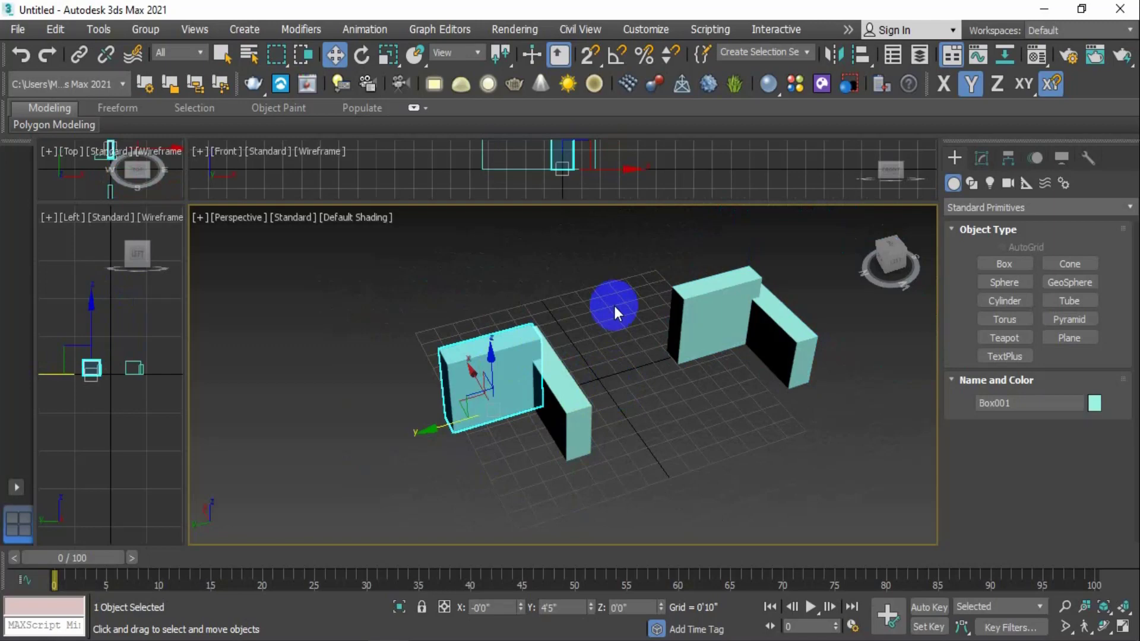
{"action": "left_click", "coordinate": [511, 344]}
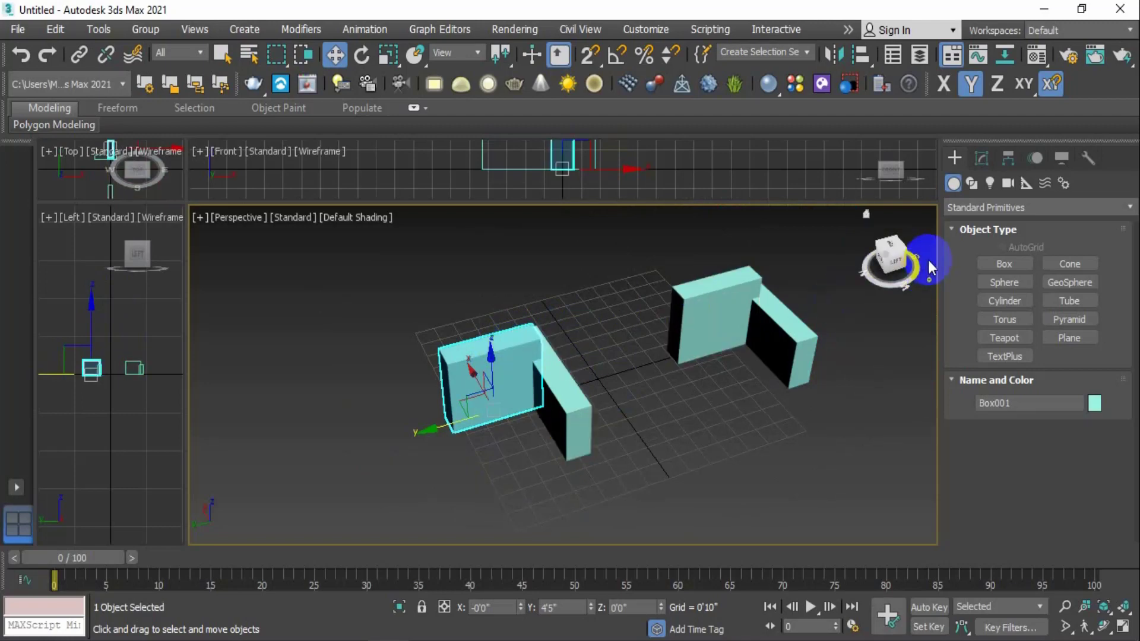
{"action": "left_click", "coordinate": [522, 364]}
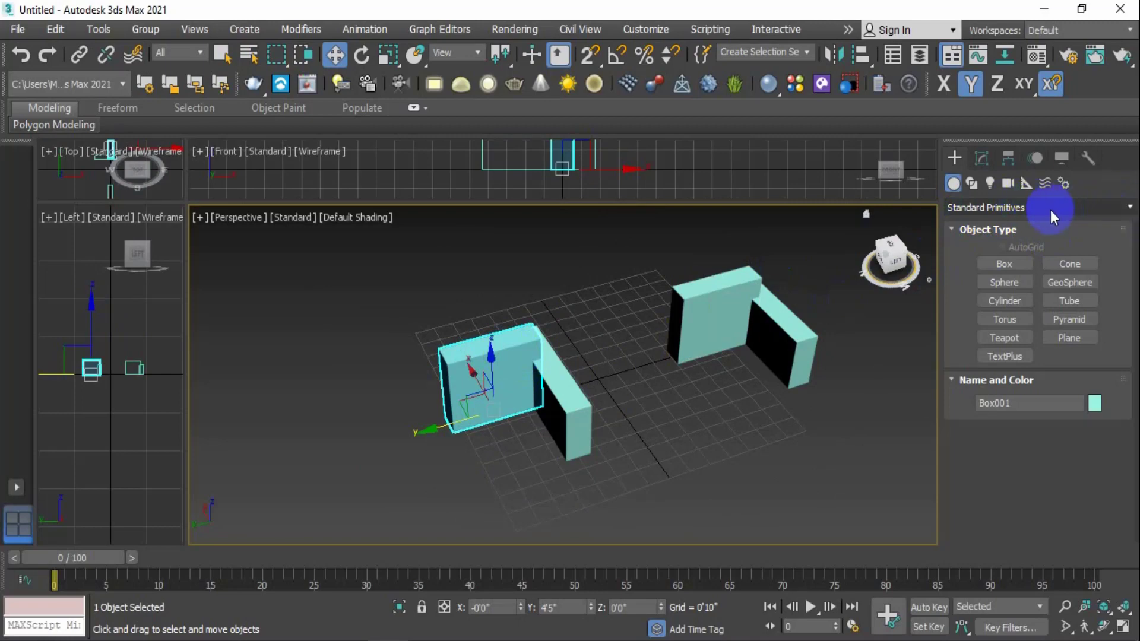
{"action": "left_click", "coordinate": [1020, 206]}
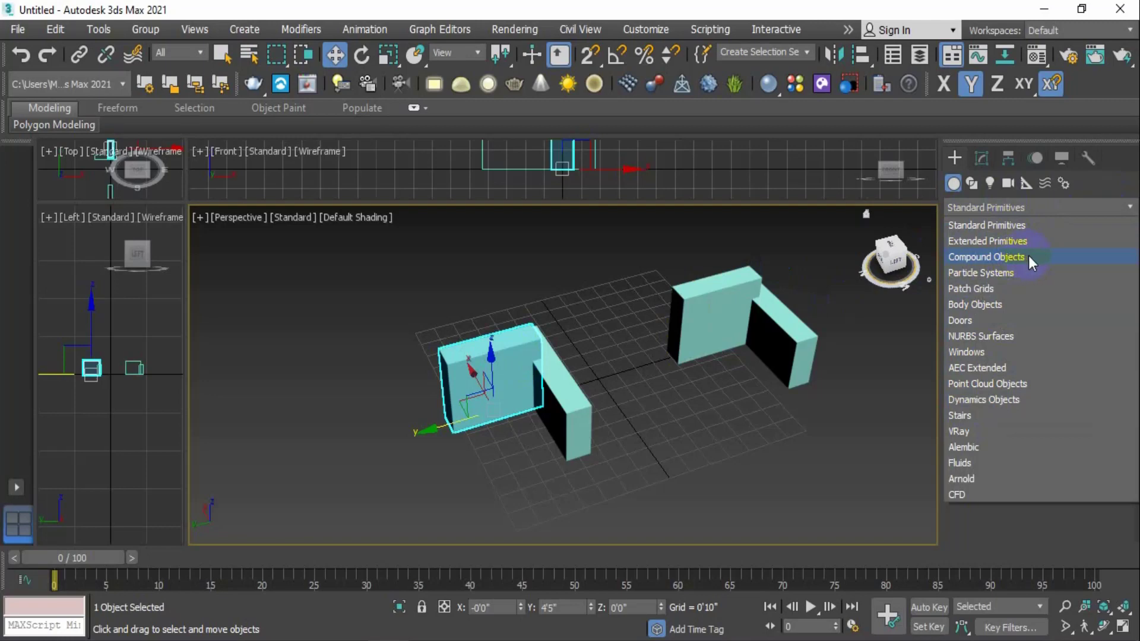
{"action": "left_click", "coordinate": [1010, 257]}
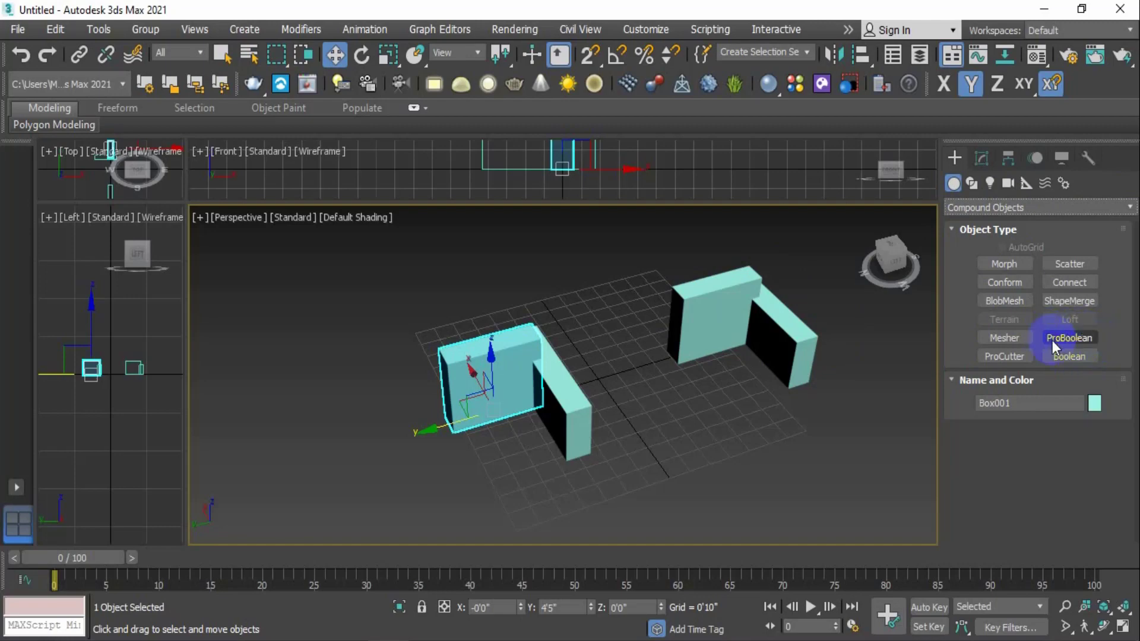
{"action": "left_click", "coordinate": [1081, 337]}
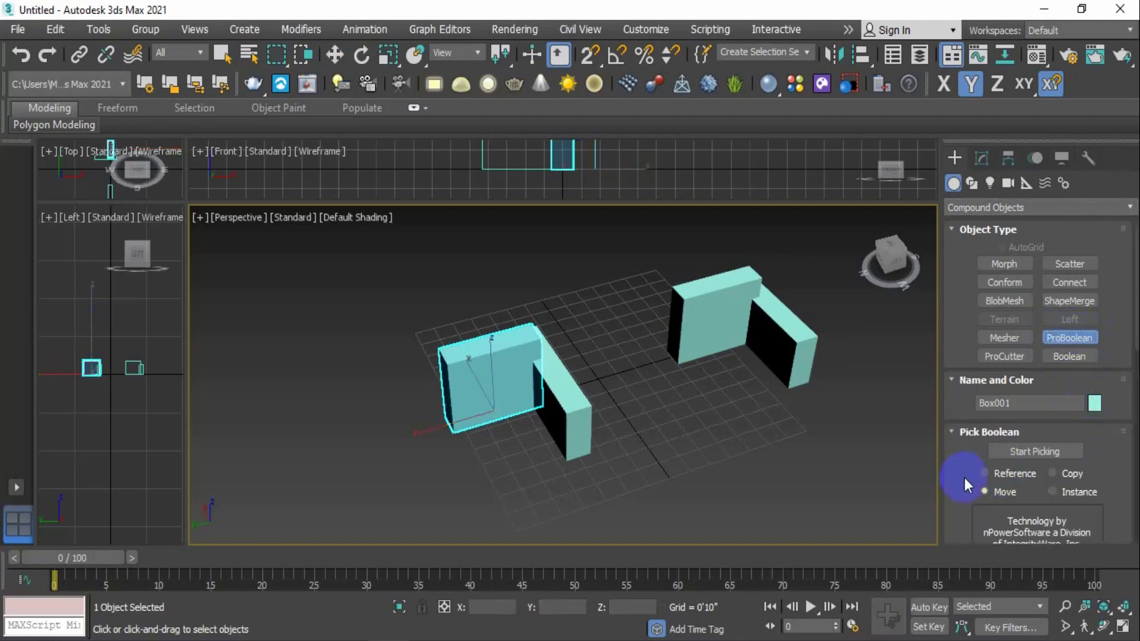
{"action": "scroll", "coordinate": [963, 460], "scroll_direction": "down", "scroll_amount": 3}
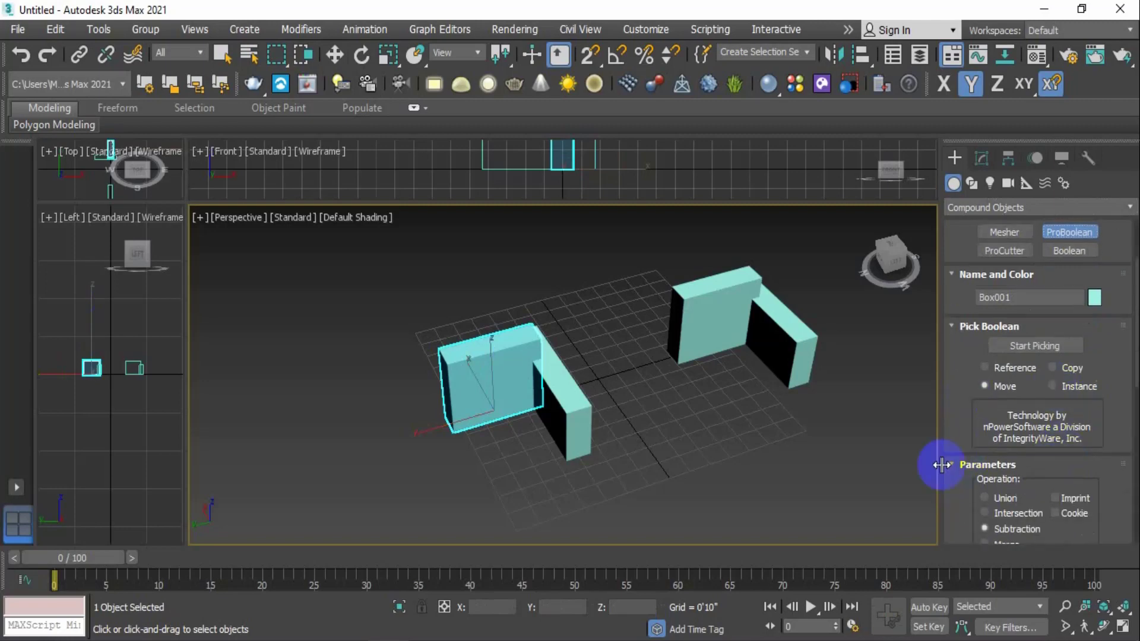
{"action": "scroll", "coordinate": [967, 394], "scroll_direction": "down", "scroll_amount": 3}
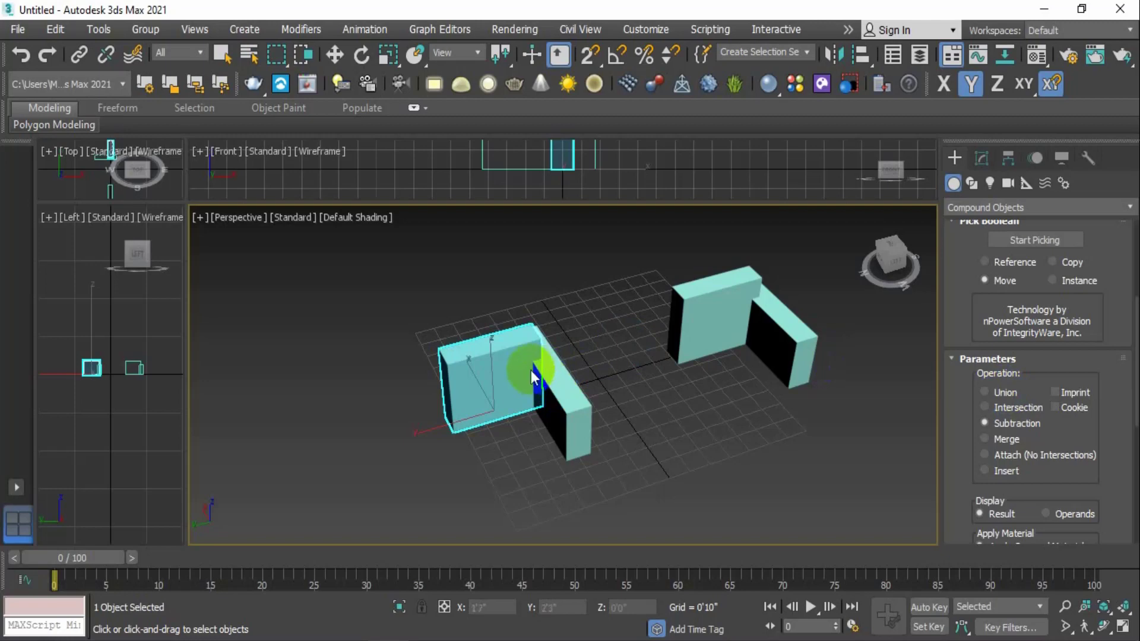
{"action": "scroll", "coordinate": [526, 372], "scroll_direction": "up", "scroll_amount": 2}
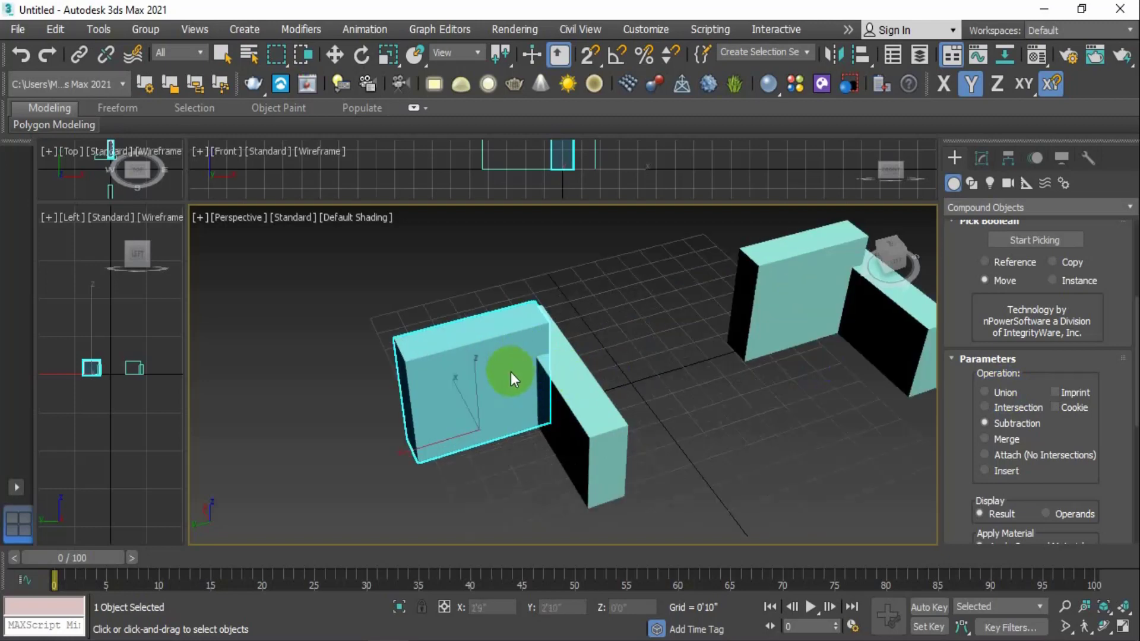
{"action": "scroll", "coordinate": [511, 371], "scroll_direction": "down", "scroll_amount": 2}
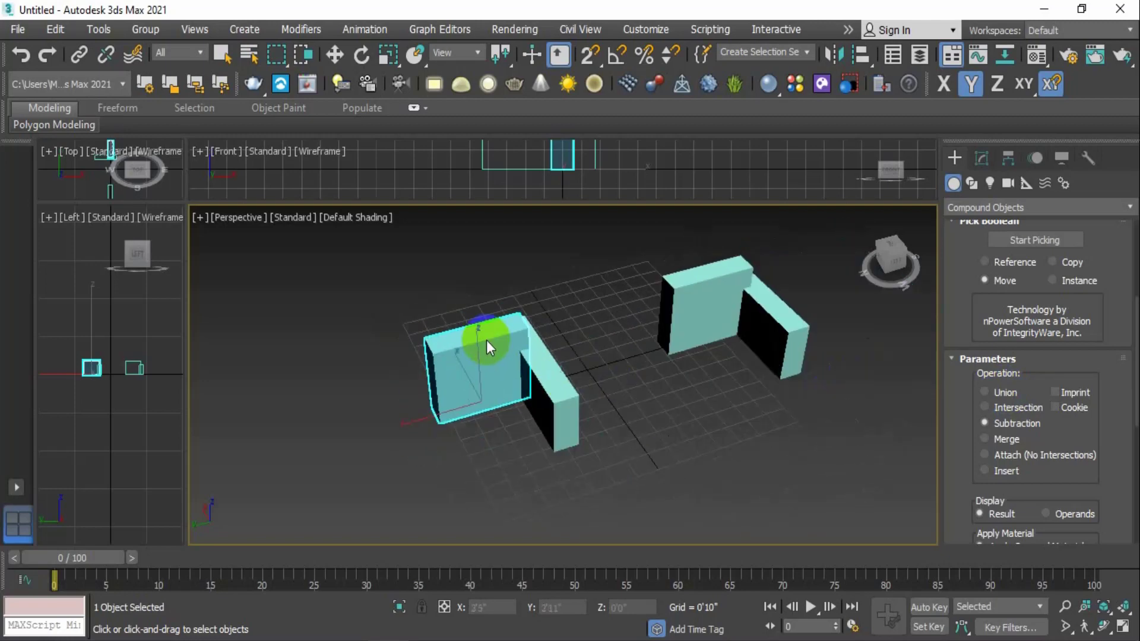
Set the ProBoolean operation to Union, pick the adjoining box of the original pair as operand, and finish the compound object
{"action": "left_click", "coordinate": [984, 393]}
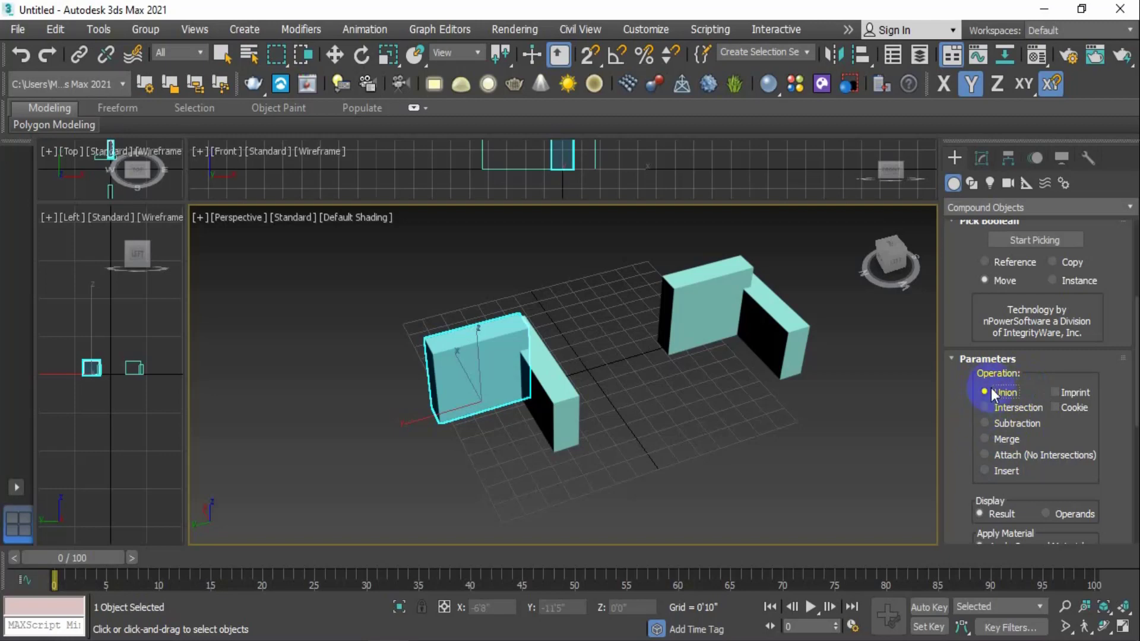
{"action": "left_click", "coordinate": [985, 420]}
{"action": "scroll", "coordinate": [964, 309], "scroll_direction": "up", "scroll_amount": 2}
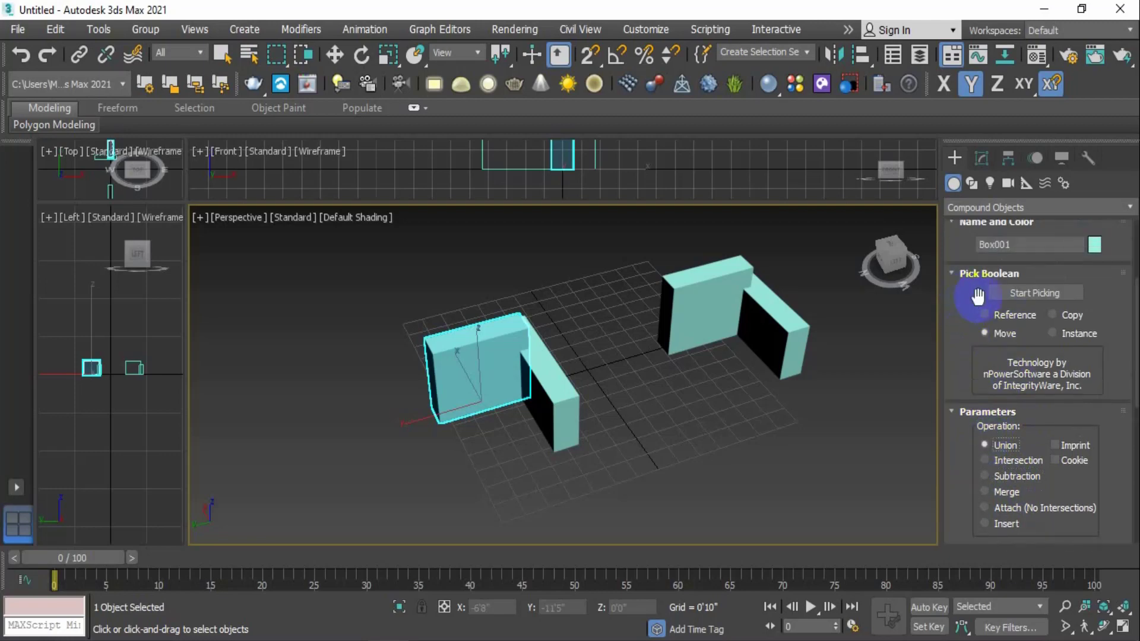
{"action": "left_click", "coordinate": [1036, 295]}
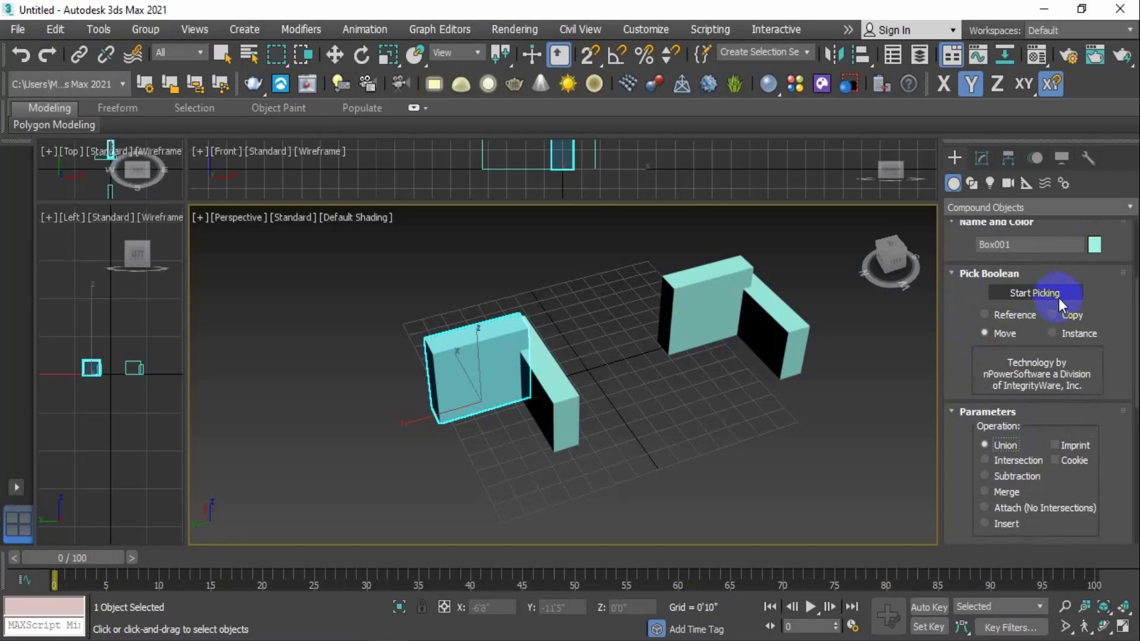
{"action": "left_click", "coordinate": [1034, 293]}
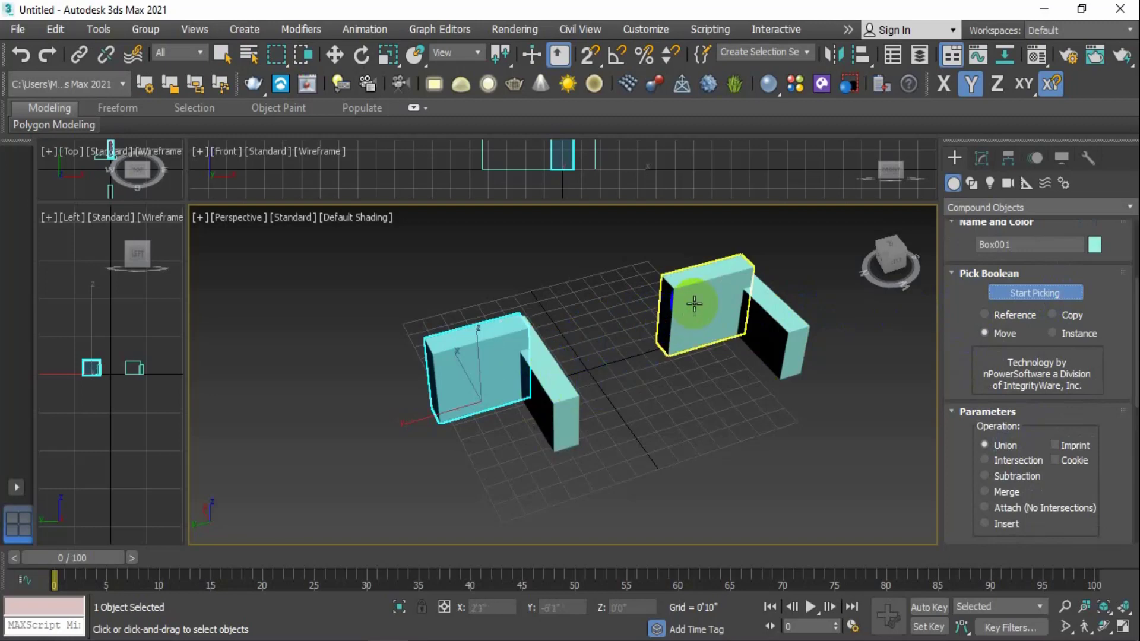
{"action": "left_click", "coordinate": [767, 295]}
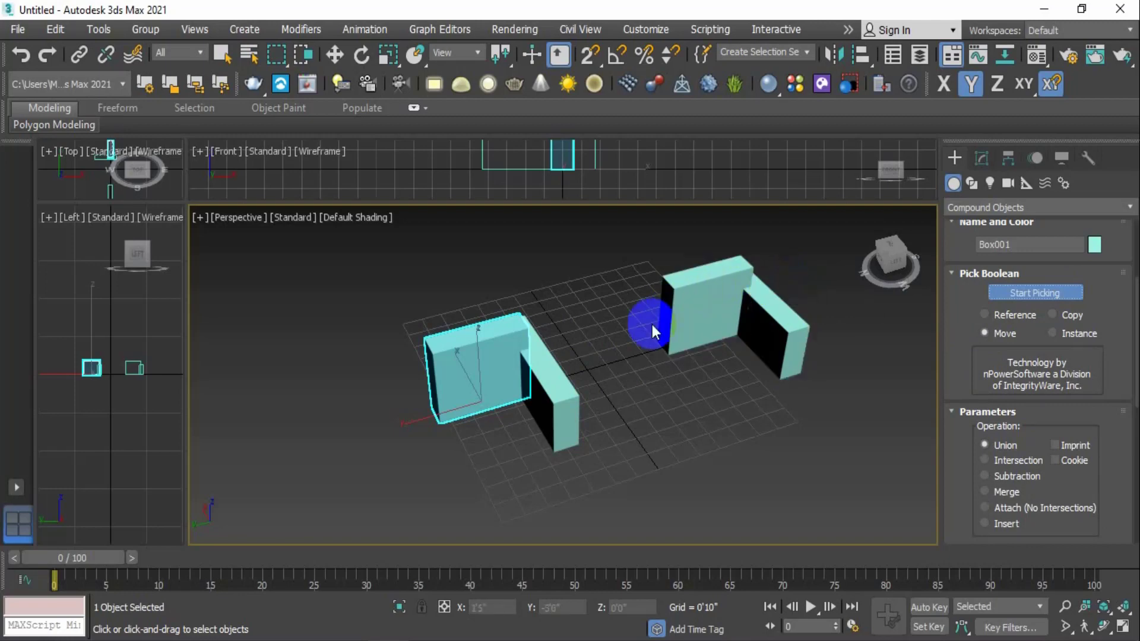
{"action": "left_click", "coordinate": [557, 376]}
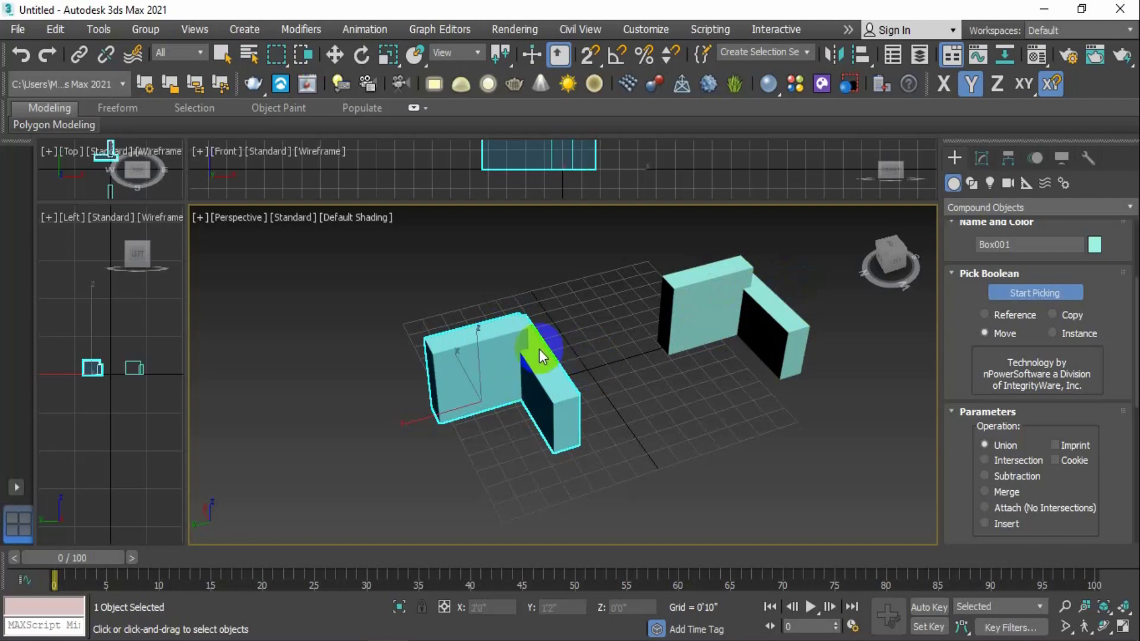
{"action": "left_click", "coordinate": [1002, 291]}
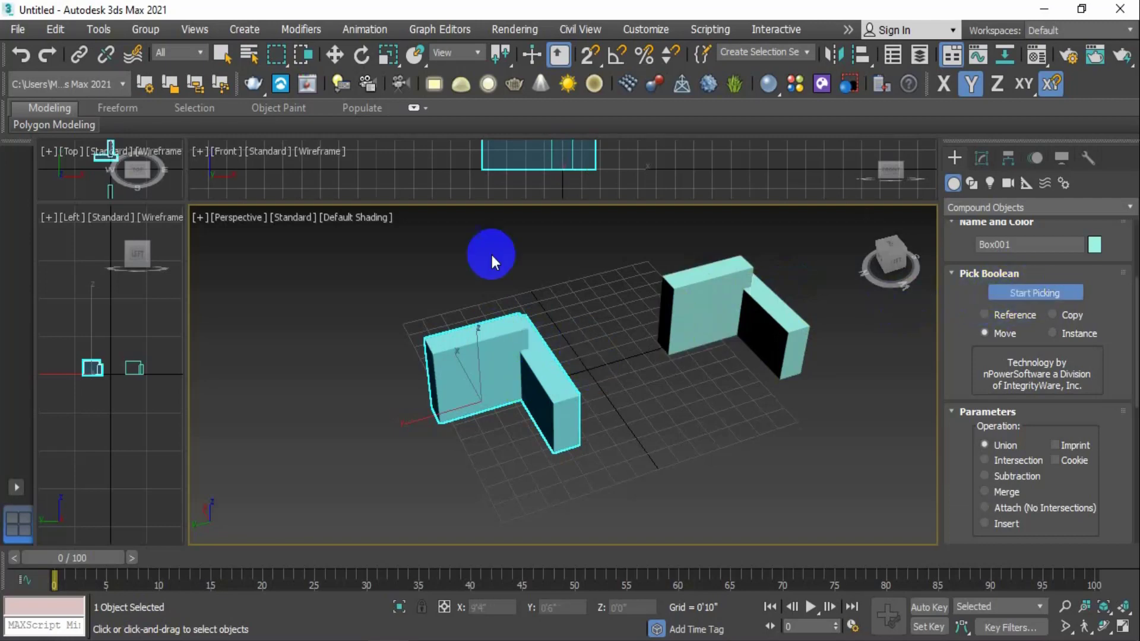
{"action": "left_click", "coordinate": [222, 54]}
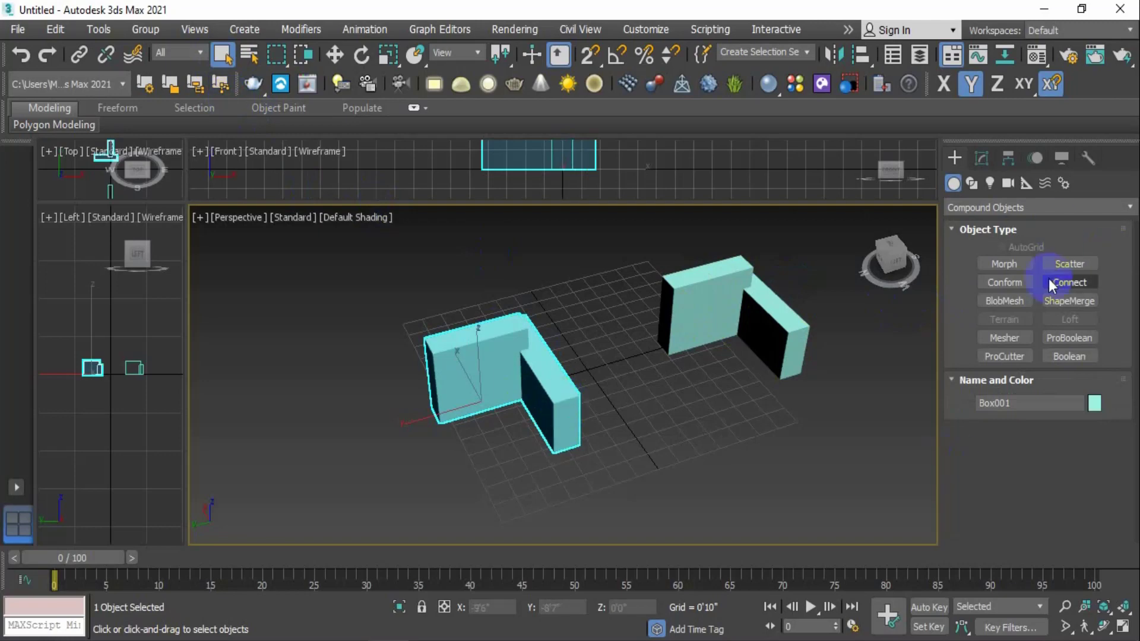
{"action": "left_click", "coordinate": [689, 409]}
{"action": "left_click", "coordinate": [551, 392]}
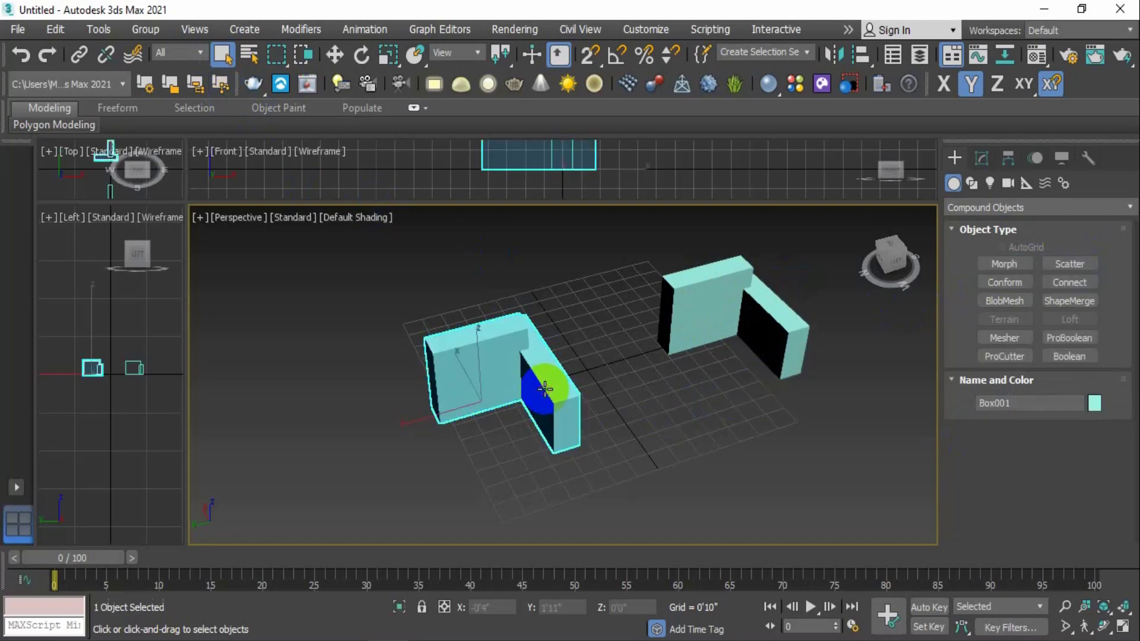
Move the united L-shaped object slightly along the X and Y axes to about X 0'1", Y 4'6"
{"action": "left_click", "coordinate": [335, 55]}
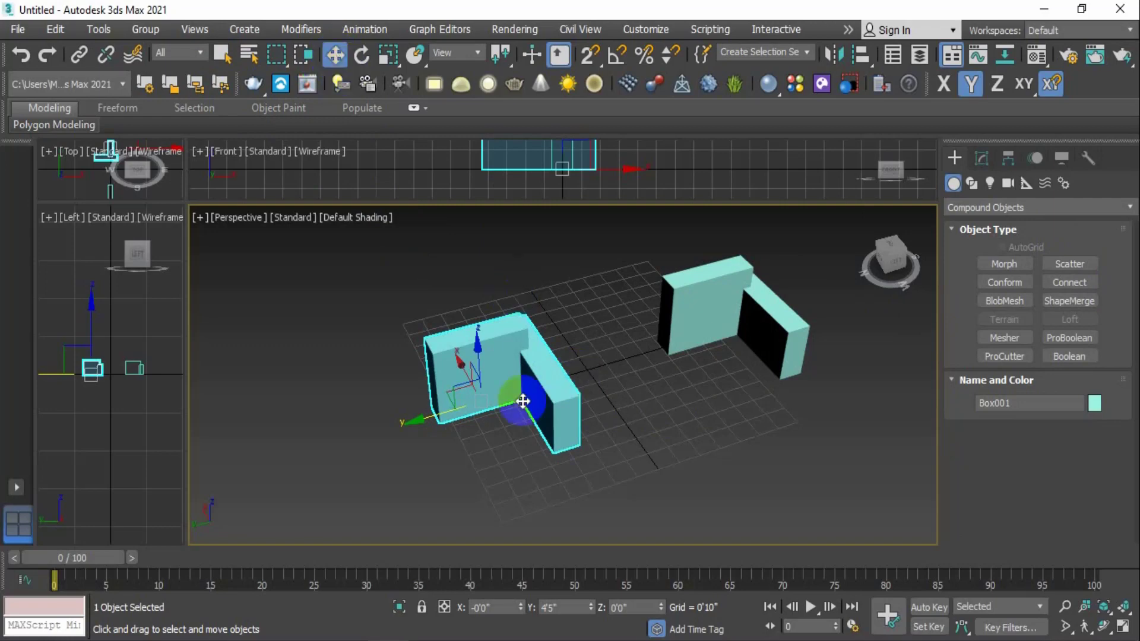
{"action": "left_click", "coordinate": [416, 424]}
{"action": "left_click", "coordinate": [438, 406]}
{"action": "mouse_move", "coordinate": [438, 417]}
{"action": "left_mouse_down"}
{"action": "mouse_move", "coordinate": [428, 420]}
{"action": "mouse_move", "coordinate": [463, 417]}
{"action": "mouse_move", "coordinate": [436, 418]}
{"action": "left_mouse_up"}
{"action": "left_click_drag", "start_coordinate": [459, 367], "coordinate": [489, 356]}
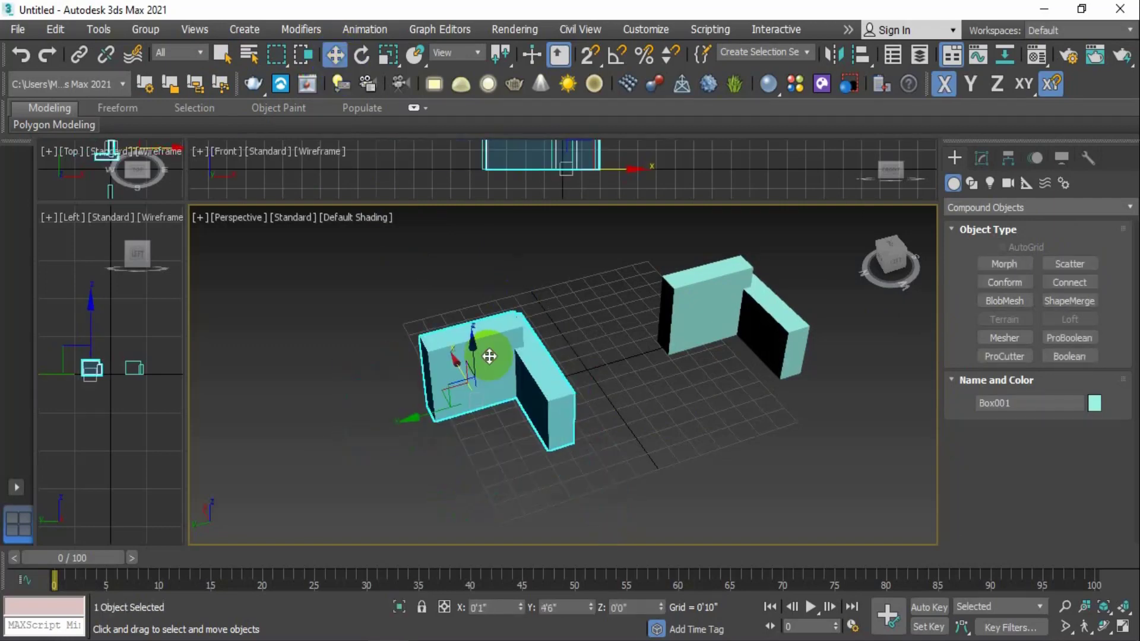
{"action": "left_click", "coordinate": [577, 381]}
{"action": "scroll", "coordinate": [522, 350], "scroll_direction": "up", "scroll_amount": 4}
{"action": "left_click", "coordinate": [521, 349]}
{"action": "scroll", "coordinate": [480, 329], "scroll_direction": "down", "scroll_amount": 4}
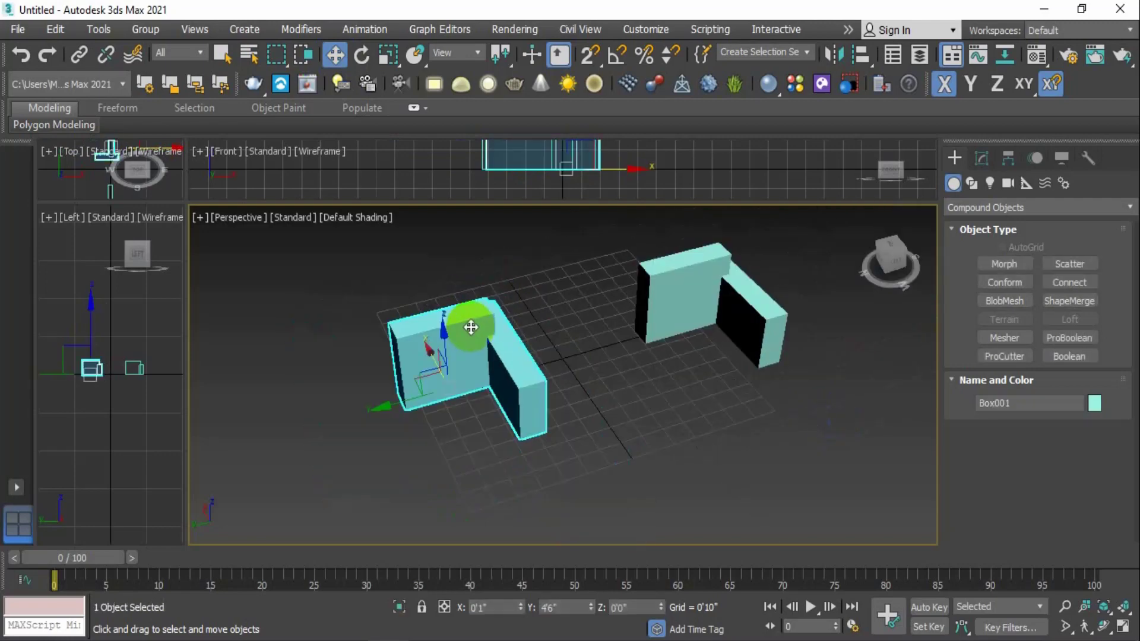
Nudge the copied wide box along Y to about -5'1" and move the united object to about Y 3'8"
{"action": "left_click", "coordinate": [671, 302]}
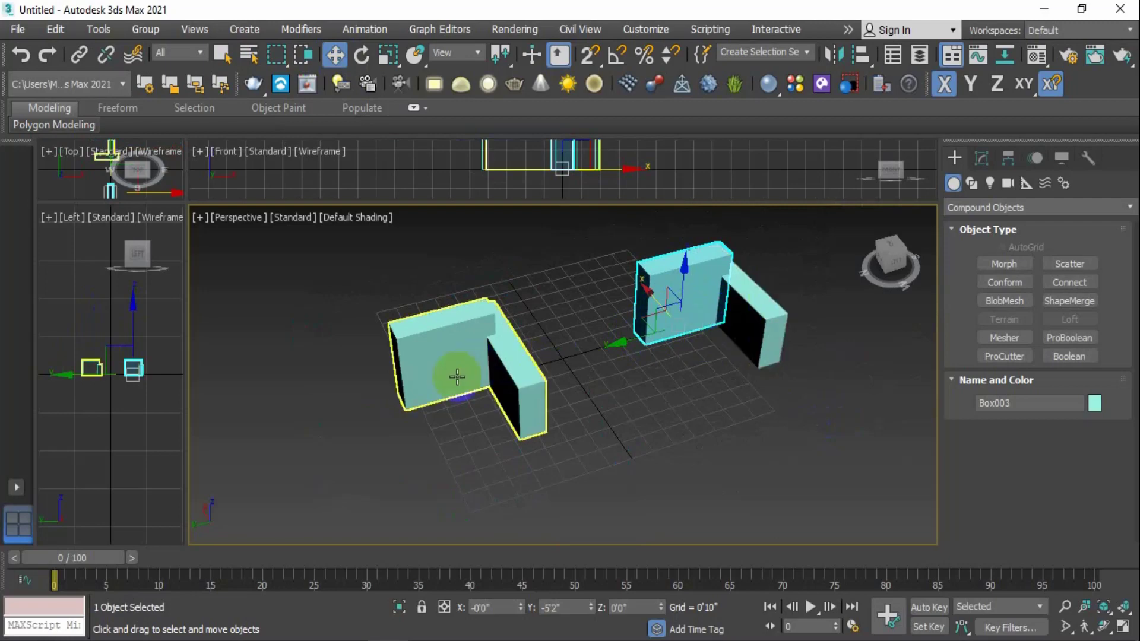
{"action": "mouse_move", "coordinate": [632, 340]}
{"action": "left_mouse_down"}
{"action": "mouse_move", "coordinate": [546, 361]}
{"action": "mouse_move", "coordinate": [629, 334]}
{"action": "left_mouse_up"}
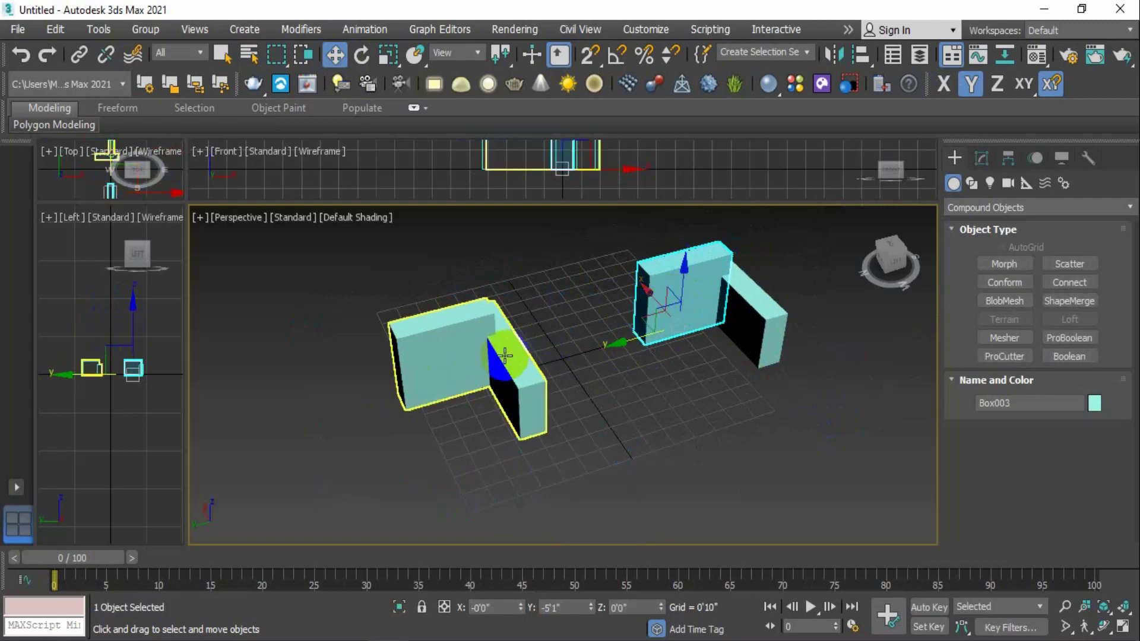
{"action": "left_click_drag", "start_coordinate": [404, 395], "coordinate": [508, 331]}
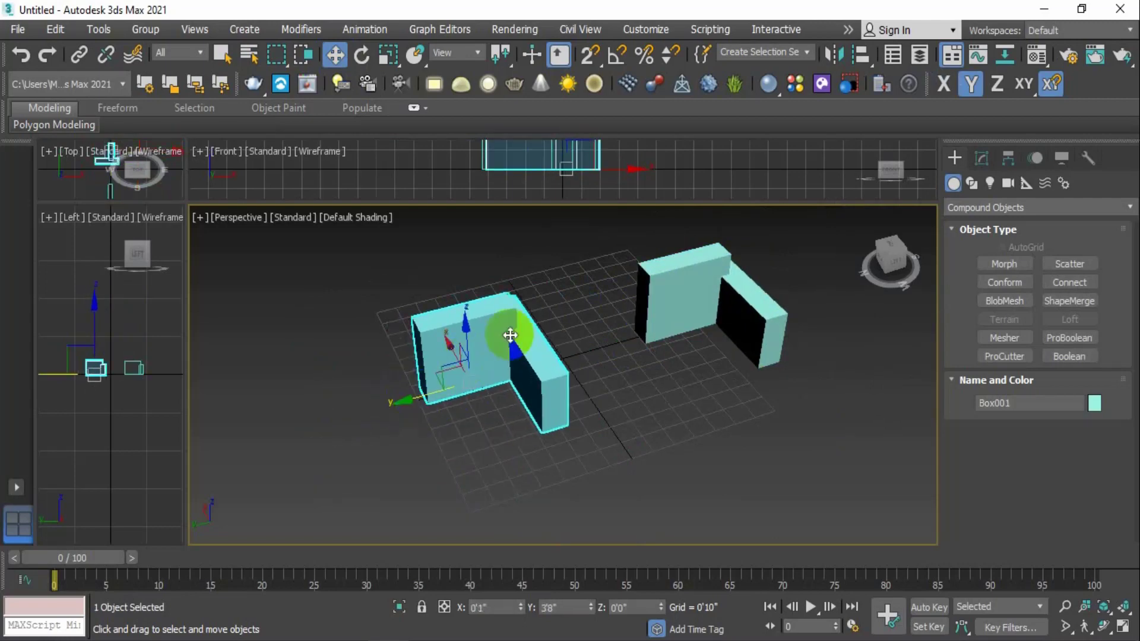
{"action": "left_click", "coordinate": [597, 321]}
{"action": "left_click", "coordinate": [509, 325]}
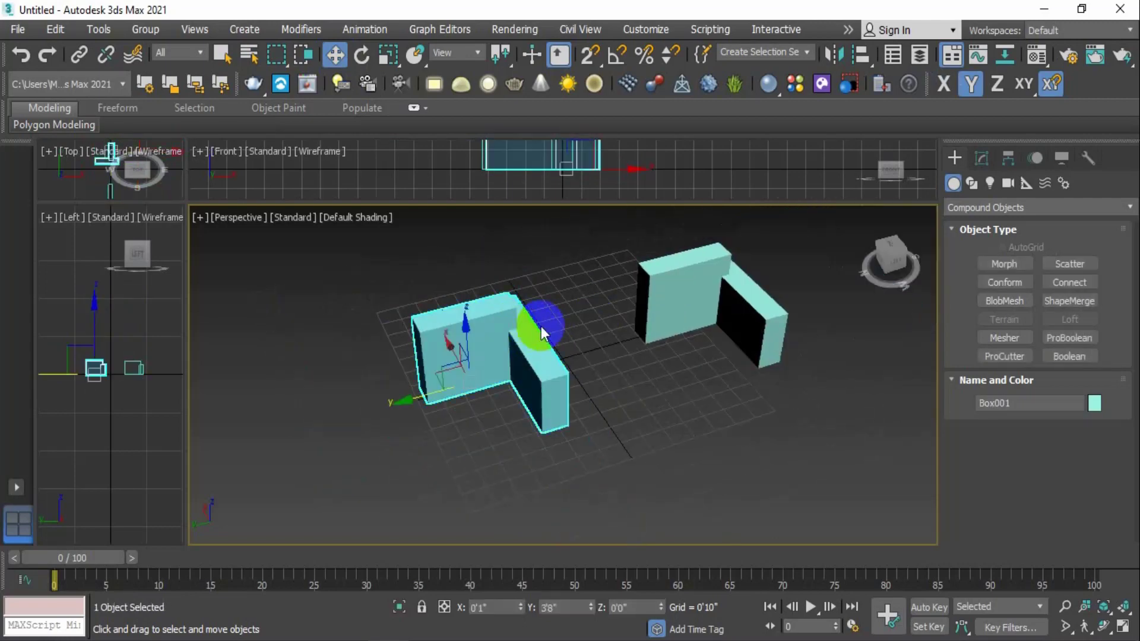
Select a box of the separate pair for comparison with the united object, and delete the united object
{"action": "left_click", "coordinate": [669, 305]}
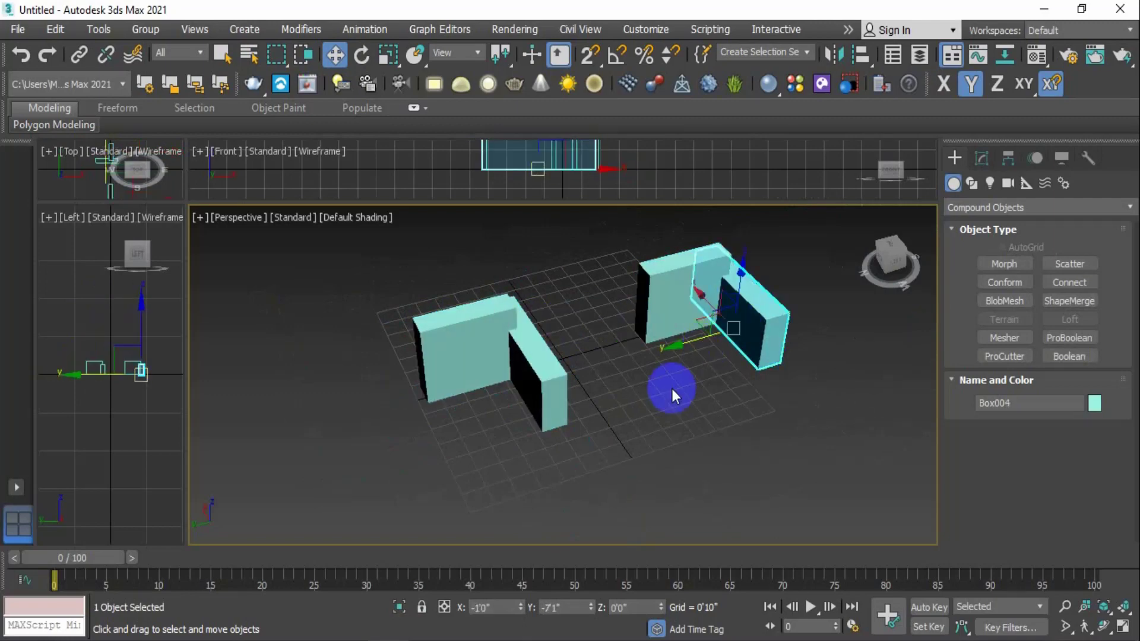
{"action": "left_click", "coordinate": [649, 372]}
{"action": "middle_click_drag", "start_coordinate": [563, 370], "coordinate": [529, 386]}
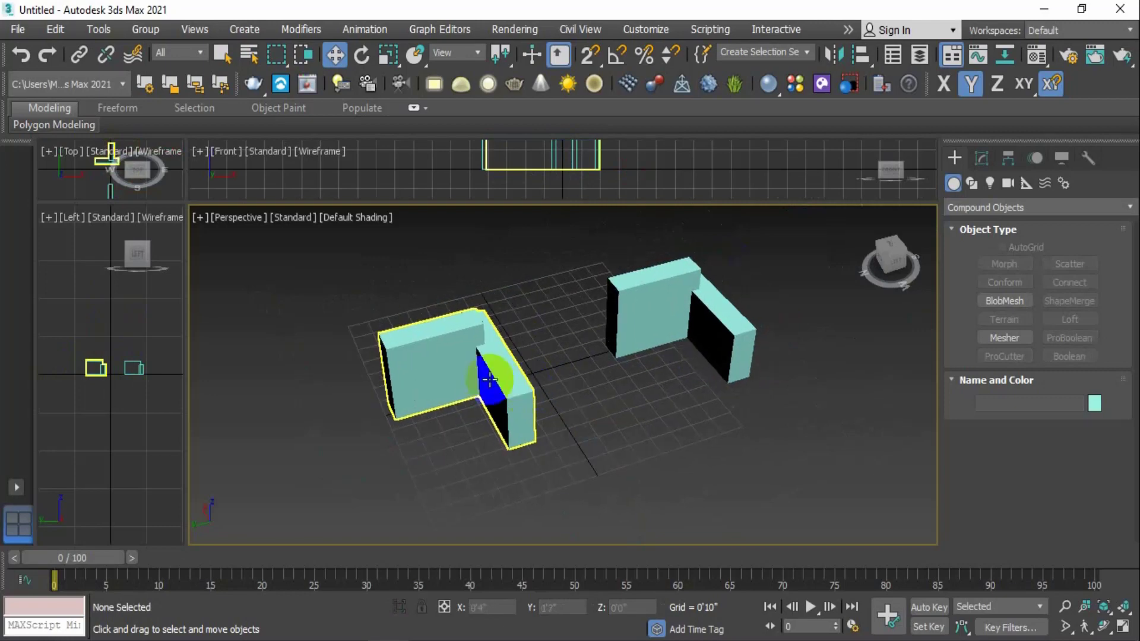
{"action": "left_click", "coordinate": [492, 380]}
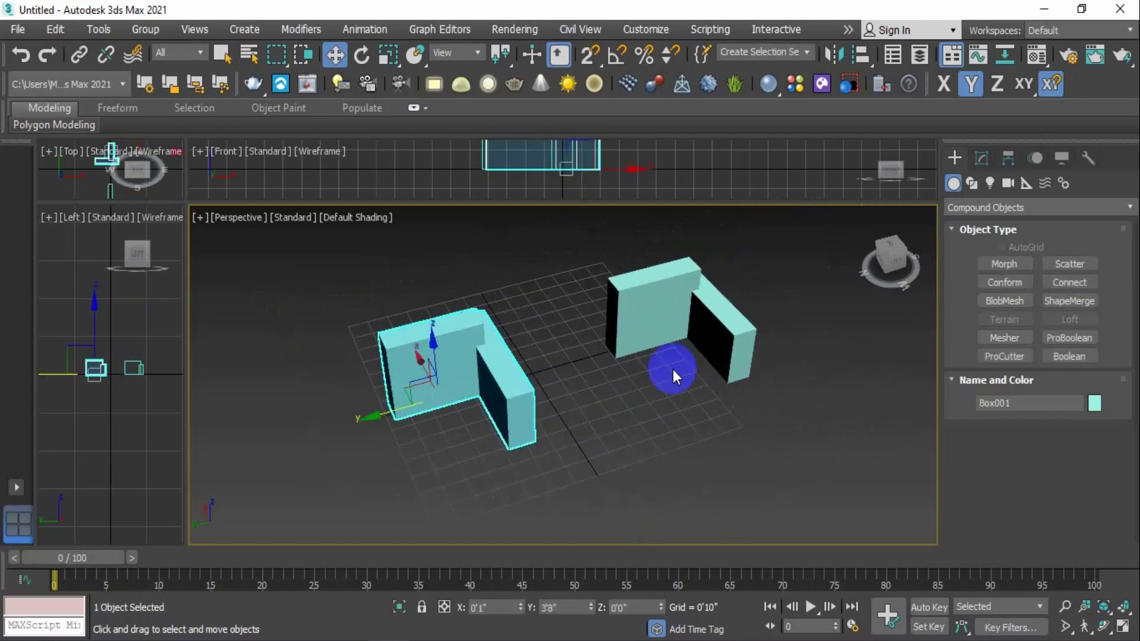
{"action": "key", "text": "Delete"}
Copy the remaining pair of separate boxes once along the Y axis to where the deleted object stood
{"action": "left_click_drag", "start_coordinate": [746, 294], "coordinate": [595, 367]}
{"action": "mouse_move", "coordinate": [659, 333]}
{"action": "left_mouse_down"}
{"action": "mouse_move", "coordinate": [600, 331]}
{"action": "mouse_move", "coordinate": [422, 382]}
{"action": "mouse_move", "coordinate": [555, 364]}
{"action": "mouse_move", "coordinate": [659, 330]}
{"action": "left_mouse_up"}
{"action": "left_click", "coordinate": [572, 402]}
{"action": "left_click", "coordinate": [572, 372]}
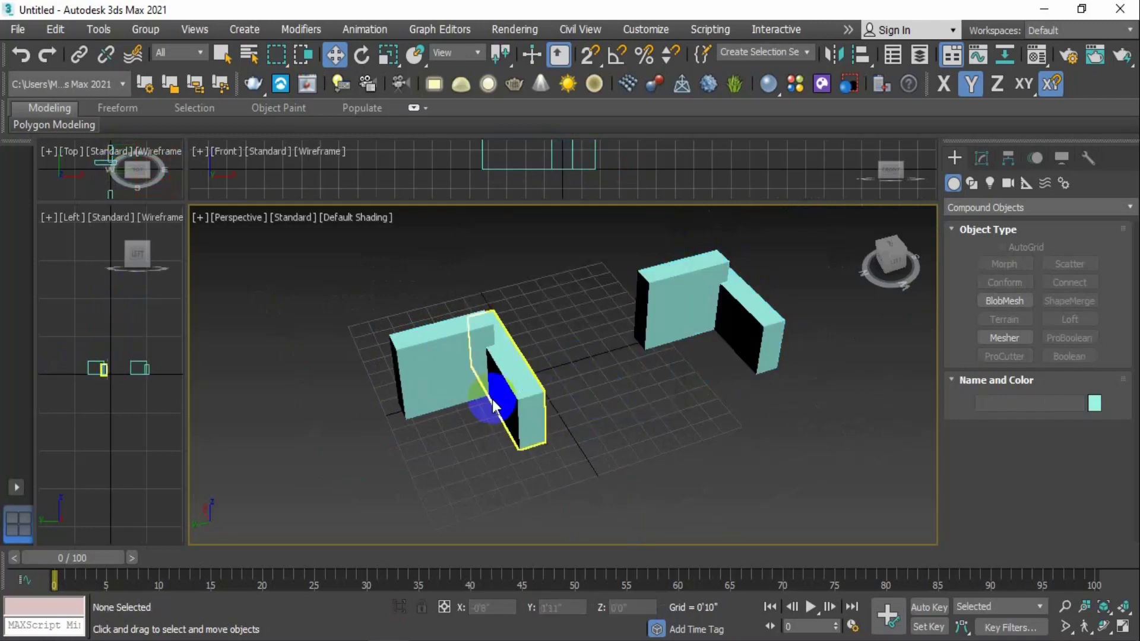
Nudge the tall box of the copied pair along the Y axis to about 3'2"
{"action": "left_click", "coordinate": [518, 379]}
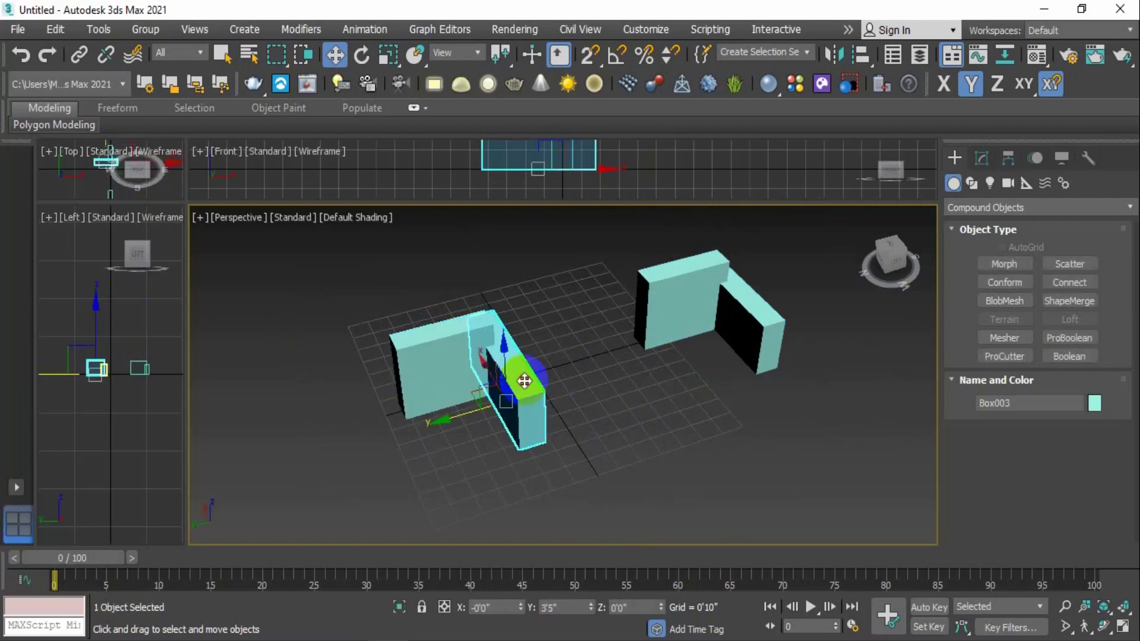
{"action": "left_click", "coordinate": [461, 350]}
{"action": "left_click_drag", "start_coordinate": [412, 408], "coordinate": [436, 403]}
Move the low box through the middle of the tall box to form a cross, at about X -0'2", Y 2'11"
{"action": "left_click", "coordinate": [543, 387]}
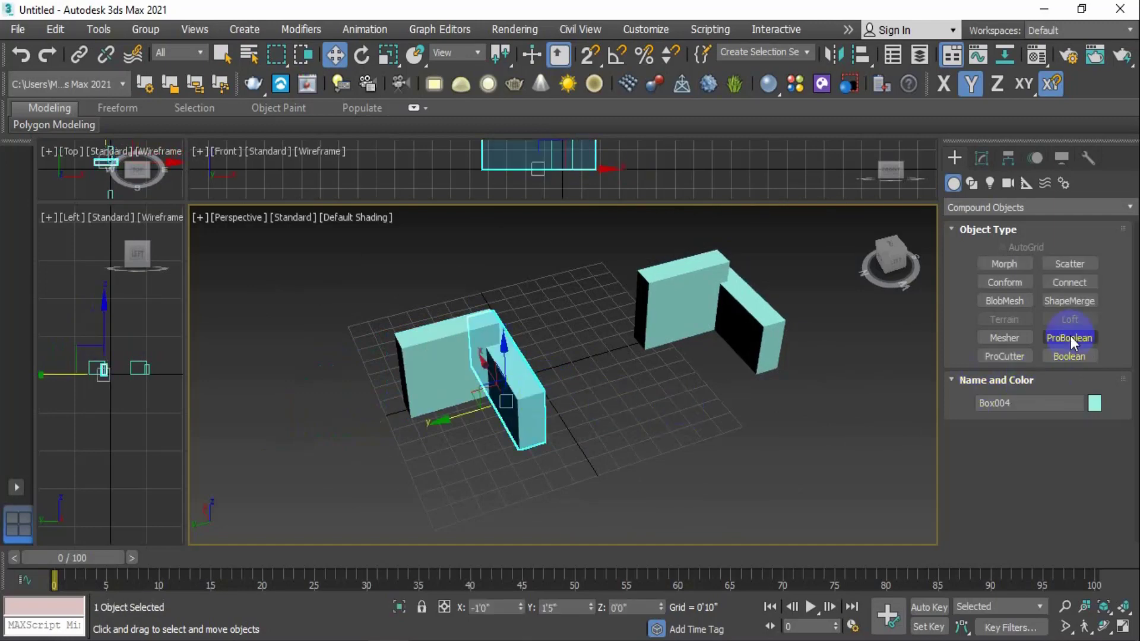
{"action": "middle_click_drag", "start_coordinate": [647, 386], "coordinate": [648, 448], "text": "alt"}
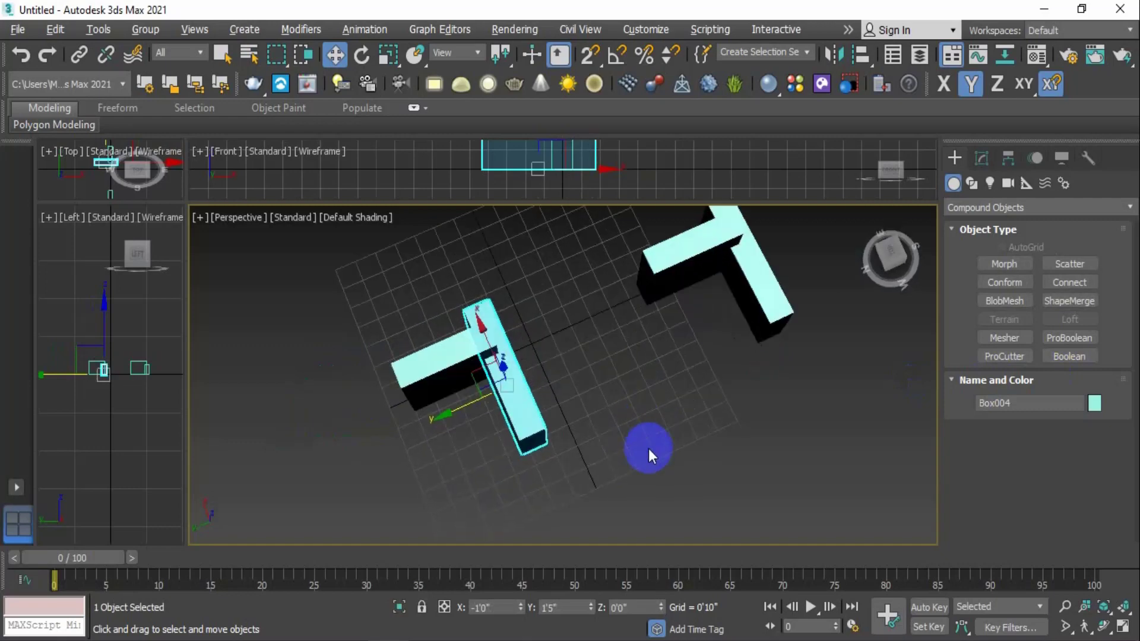
{"action": "left_click_drag", "start_coordinate": [485, 404], "coordinate": [474, 399]}
{"action": "left_click_drag", "start_coordinate": [443, 407], "coordinate": [437, 409]}
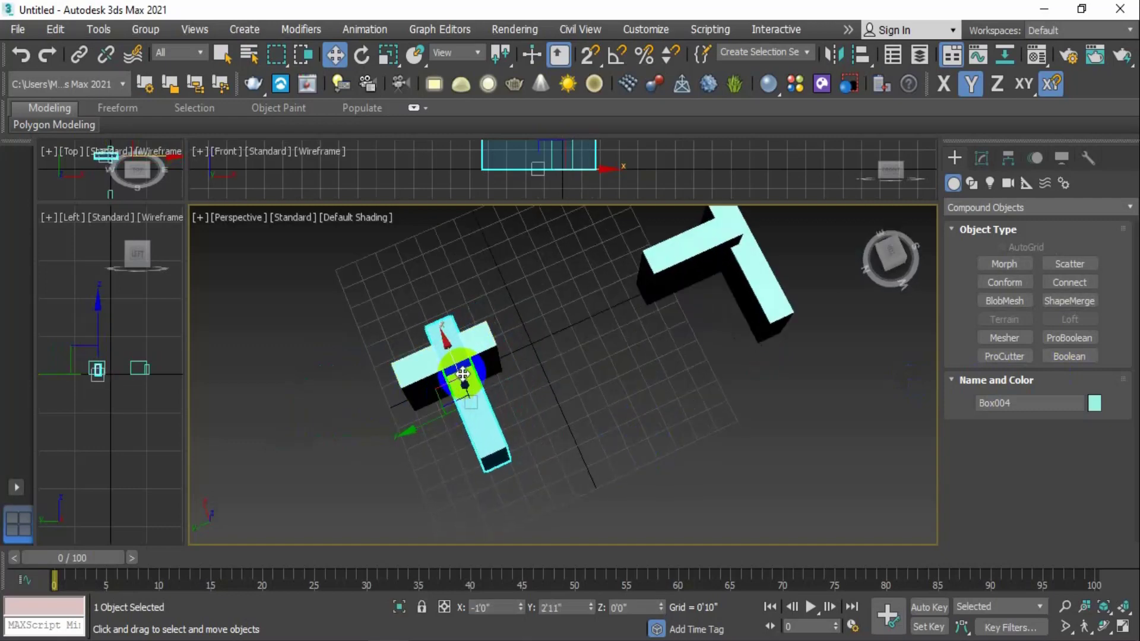
{"action": "left_click_drag", "start_coordinate": [457, 362], "coordinate": [442, 343]}
Examine the crossing boxes from several angles in the Perspective view
{"action": "middle_click_drag", "start_coordinate": [519, 420], "coordinate": [653, 397], "text": "alt"}
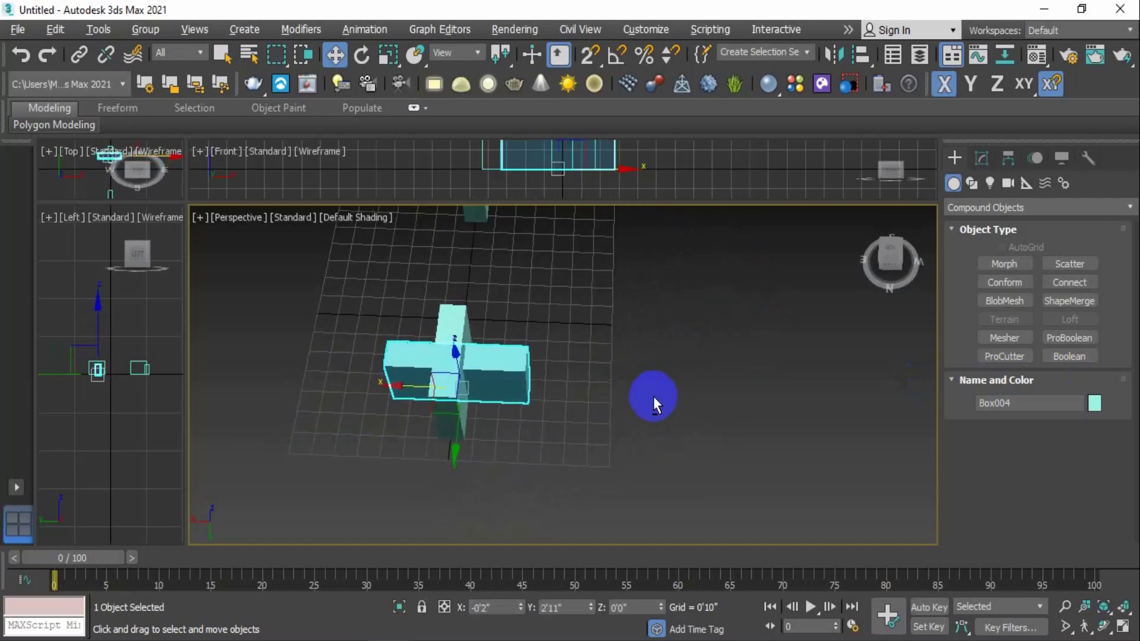
{"action": "middle_click_drag", "start_coordinate": [486, 437], "coordinate": [435, 437], "text": "alt"}
{"action": "scroll", "coordinate": [444, 357], "scroll_direction": "up", "scroll_amount": 3}
{"action": "middle_click_drag", "start_coordinate": [468, 383], "coordinate": [553, 389], "text": "alt"}
{"action": "scroll", "coordinate": [502, 302], "scroll_direction": "up", "scroll_amount": 3}
{"action": "scroll", "coordinate": [544, 328], "scroll_direction": "down", "scroll_amount": 3}
{"action": "scroll", "coordinate": [550, 361], "scroll_direction": "down", "scroll_amount": 3}
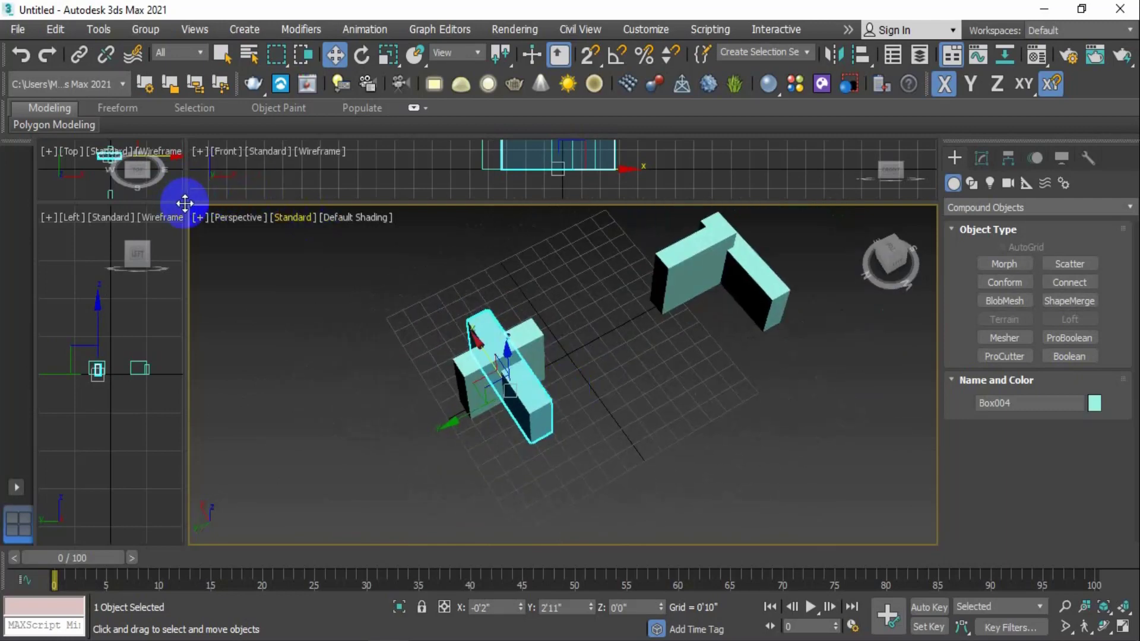
Enlarge the Top viewport and examine the area where the low and tall boxes overlap
{"action": "left_click_drag", "start_coordinate": [184, 203], "coordinate": [783, 531]}
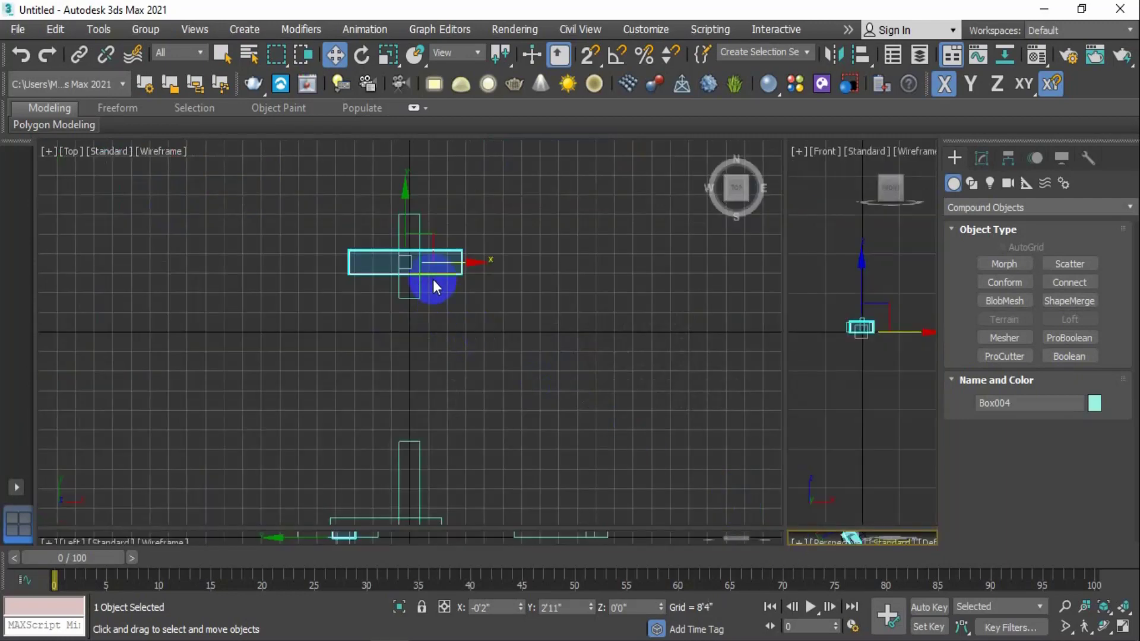
{"action": "middle_click_drag", "start_coordinate": [432, 285], "coordinate": [453, 313]}
{"action": "scroll", "coordinate": [457, 332], "scroll_direction": "up", "scroll_amount": 5}
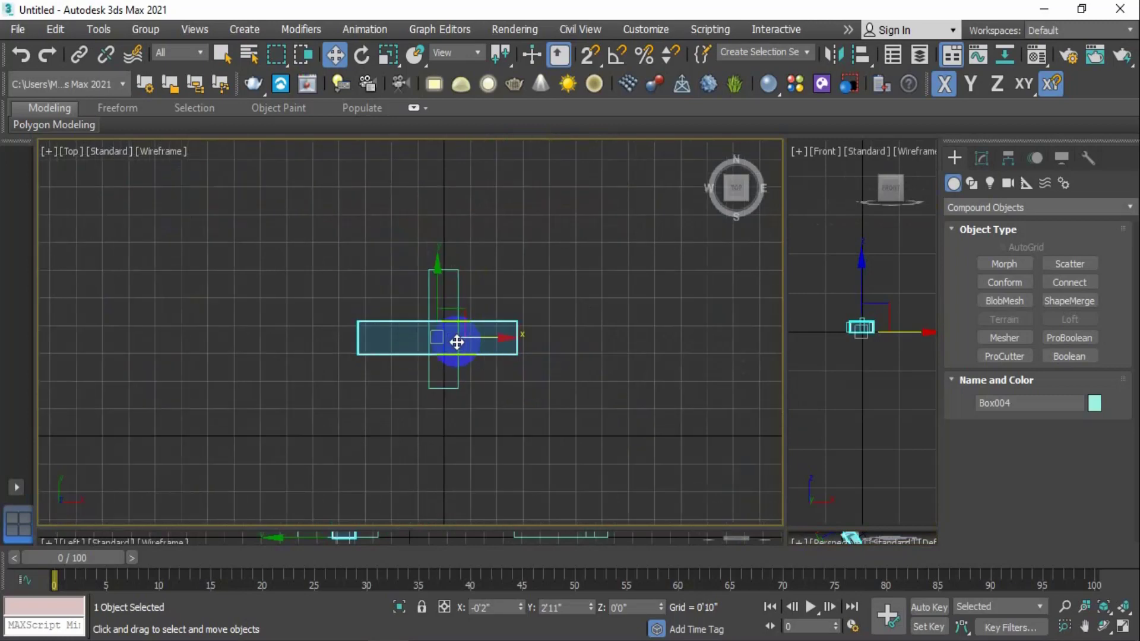
{"action": "left_click", "coordinate": [497, 250]}
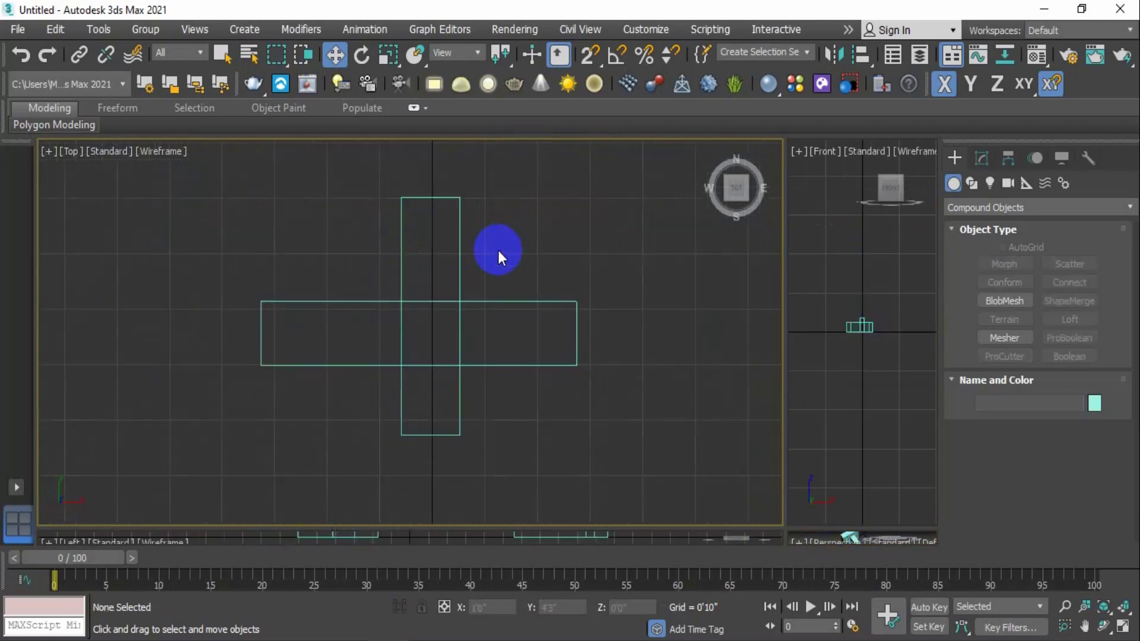
{"action": "left_click", "coordinate": [368, 301]}
{"action": "left_click", "coordinate": [387, 385]}
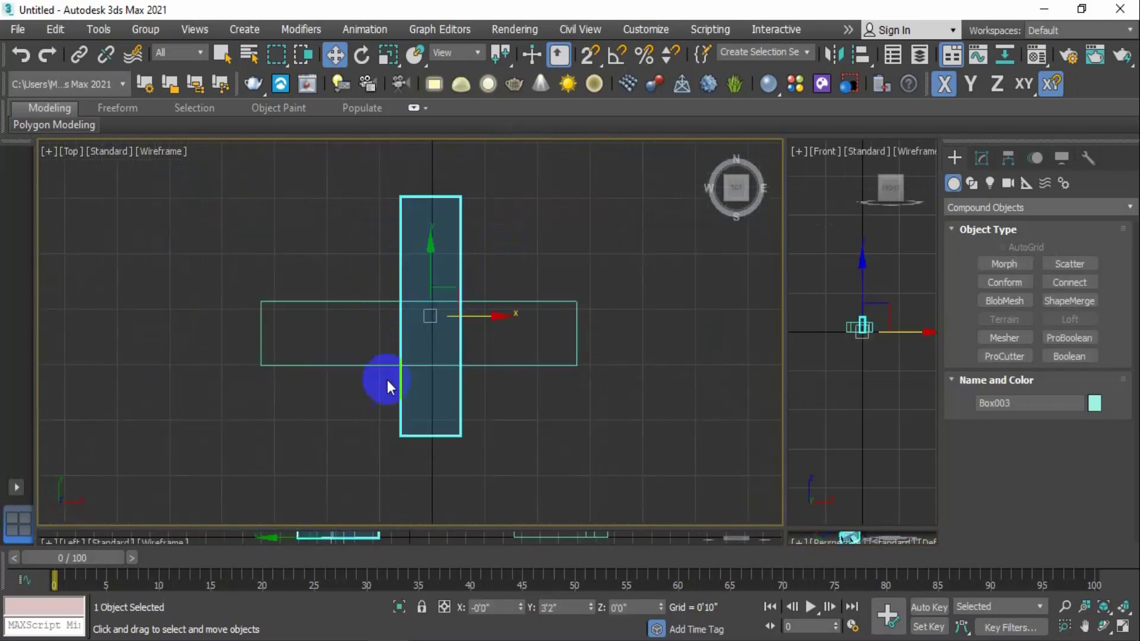
{"action": "left_click", "coordinate": [532, 317]}
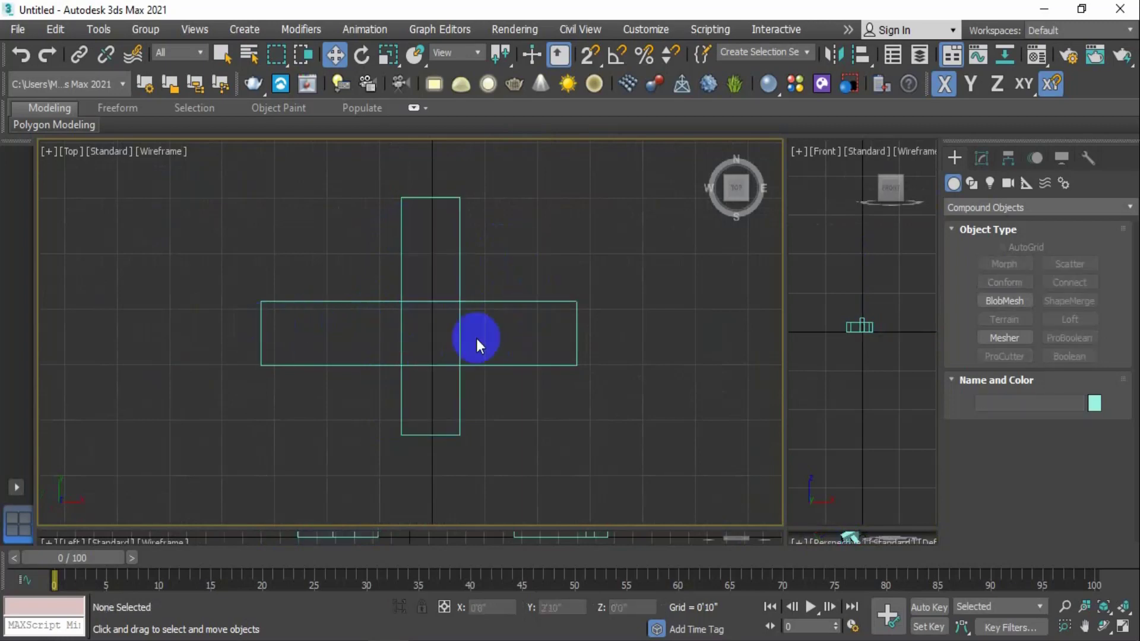
{"action": "scroll", "coordinate": [413, 341], "scroll_direction": "up", "scroll_amount": 2}
{"action": "scroll", "coordinate": [444, 345], "scroll_direction": "down", "scroll_amount": 2}
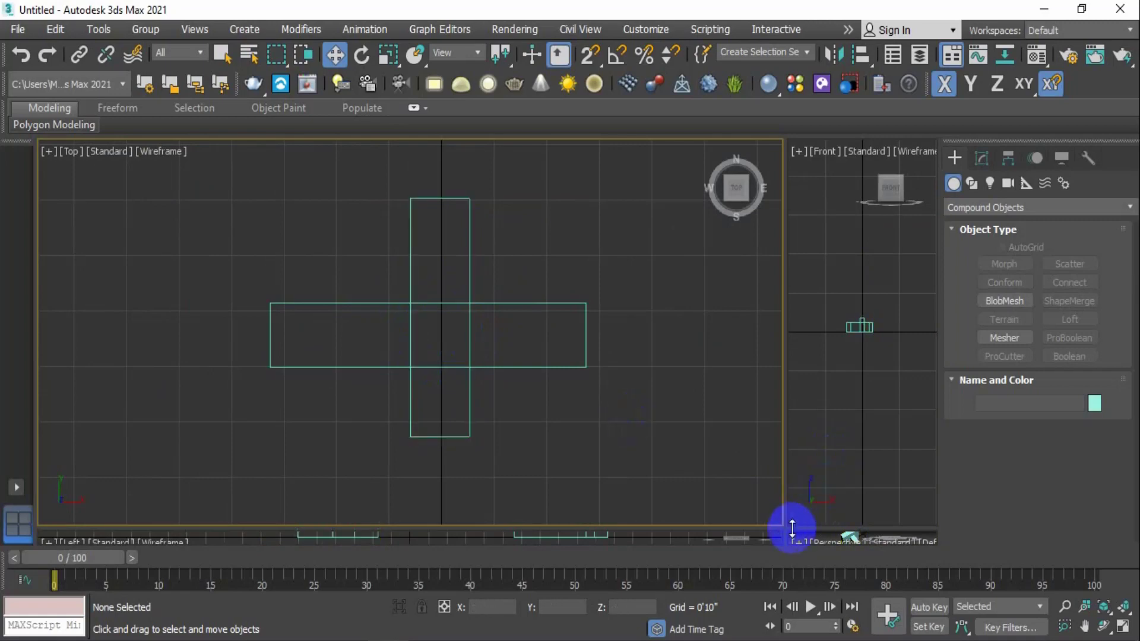
Compare the overlap of the crossing boxes in an enlarged Perspective view and an enlarged Top view
{"action": "left_click_drag", "start_coordinate": [789, 531], "coordinate": [333, 202]}
{"action": "scroll", "coordinate": [602, 375], "scroll_direction": "up", "scroll_amount": 6}
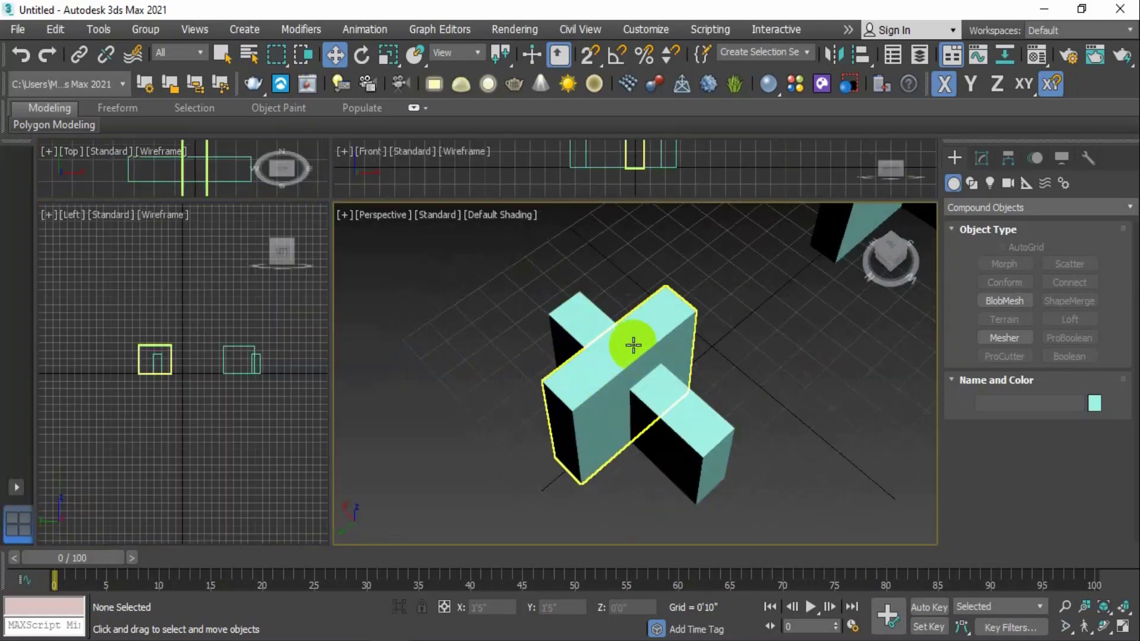
{"action": "mouse_move", "coordinate": [633, 345]}
{"action": "middle_mouse_down", "text": "alt"}
{"action": "mouse_move", "coordinate": [682, 362]}
{"action": "mouse_move", "coordinate": [682, 285]}
{"action": "mouse_move", "coordinate": [627, 353]}
{"action": "middle_mouse_up", "text": "alt"}
{"action": "scroll", "coordinate": [627, 353], "scroll_direction": "up", "scroll_amount": 2}
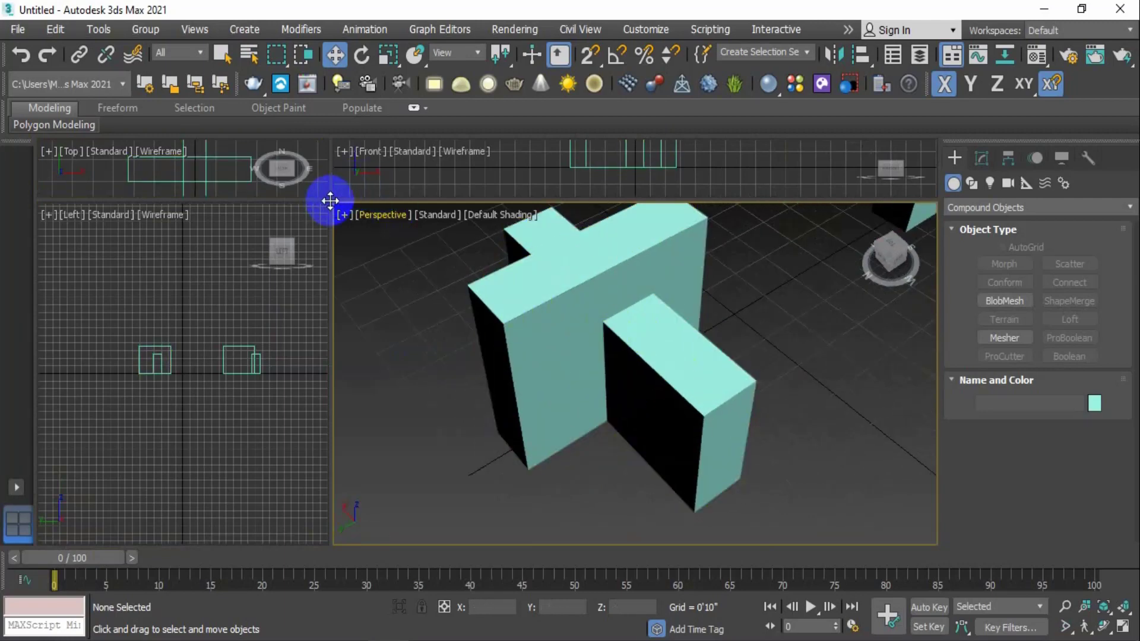
{"action": "left_click_drag", "start_coordinate": [330, 201], "coordinate": [729, 469]}
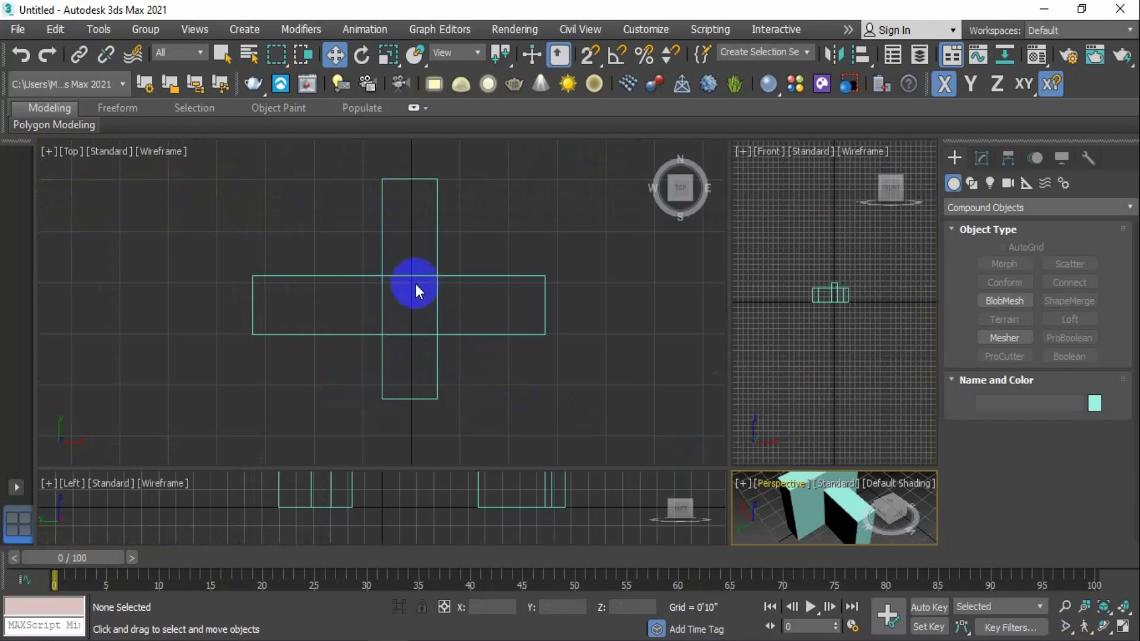
{"action": "scroll", "coordinate": [417, 302], "scroll_direction": "up", "scroll_amount": 2}
{"action": "left_click", "coordinate": [417, 304]}
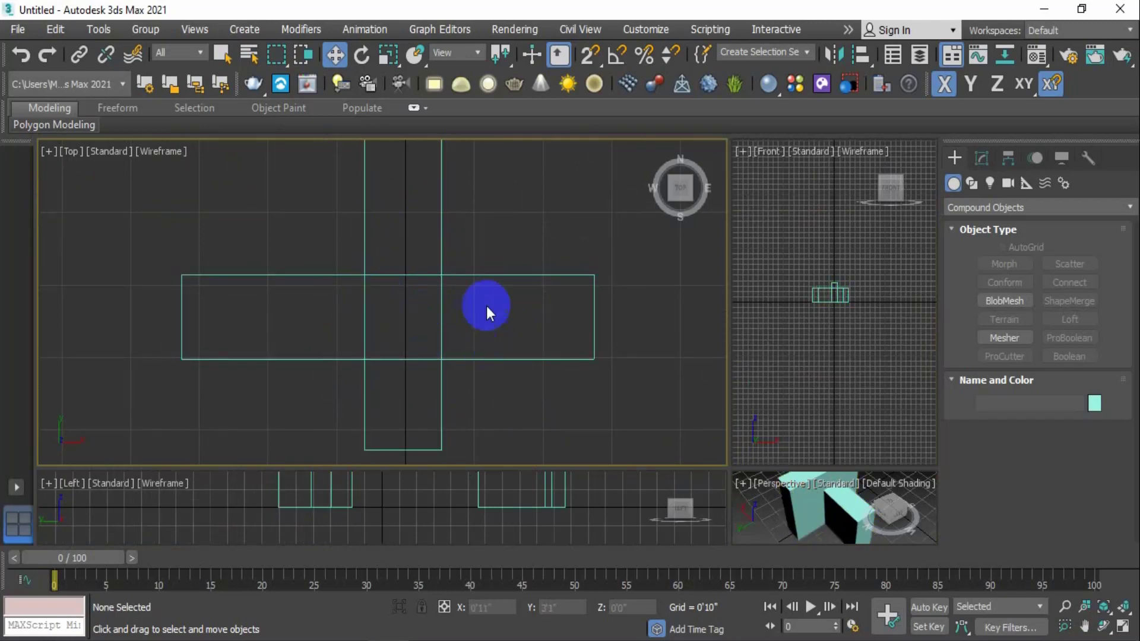
{"action": "scroll", "coordinate": [421, 399], "scroll_direction": "down", "scroll_amount": 2}
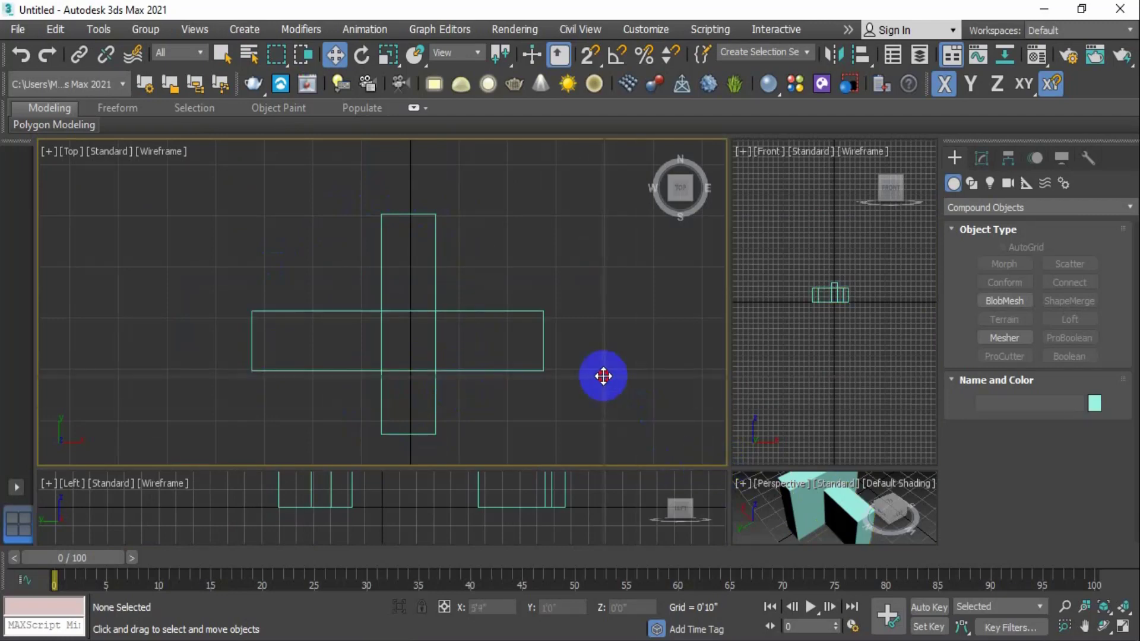
Apply ProBoolean to the low box with the Intersection operation, picking the tall box as the second operand
{"action": "left_click_drag", "start_coordinate": [603, 376], "coordinate": [505, 372]}
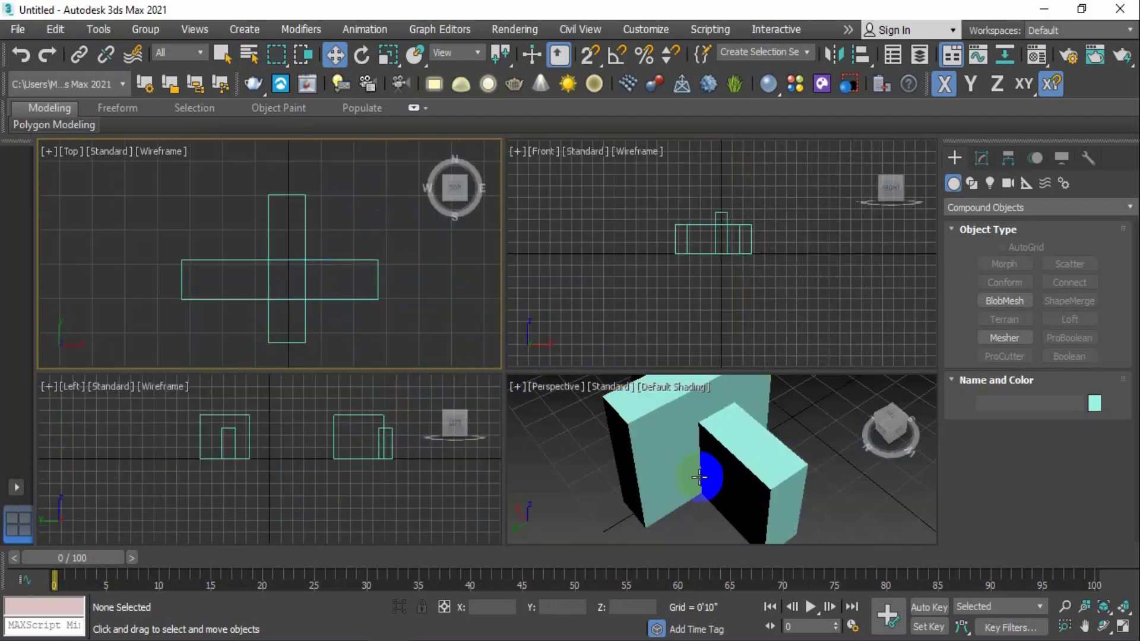
{"action": "middle_click_drag", "start_coordinate": [699, 477], "coordinate": [478, 389], "text": "alt"}
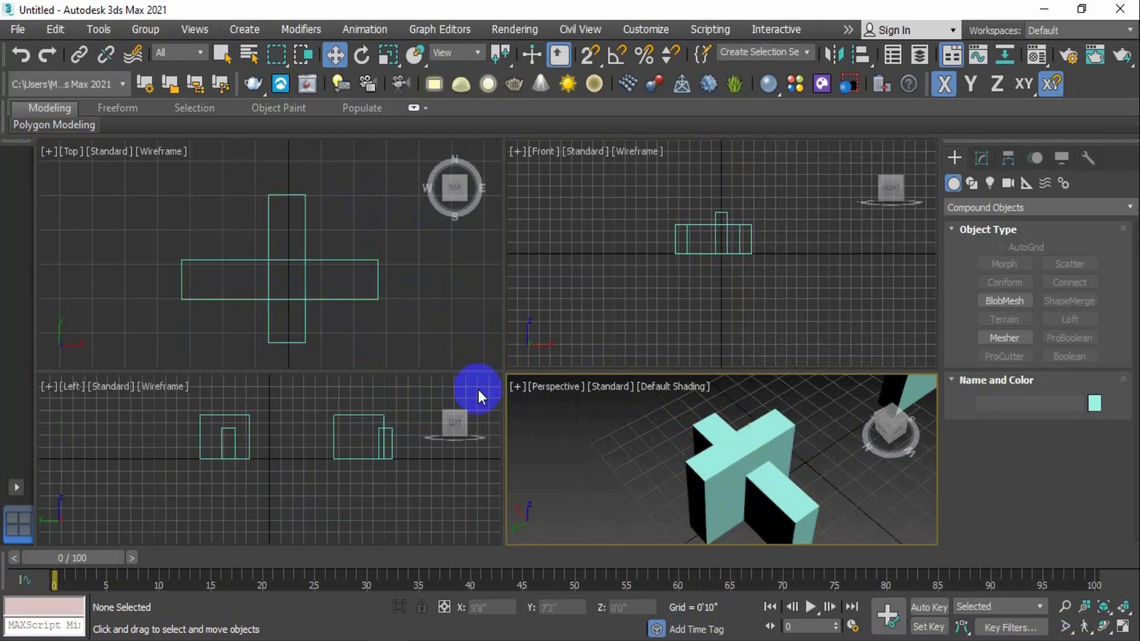
{"action": "left_click", "coordinate": [348, 259]}
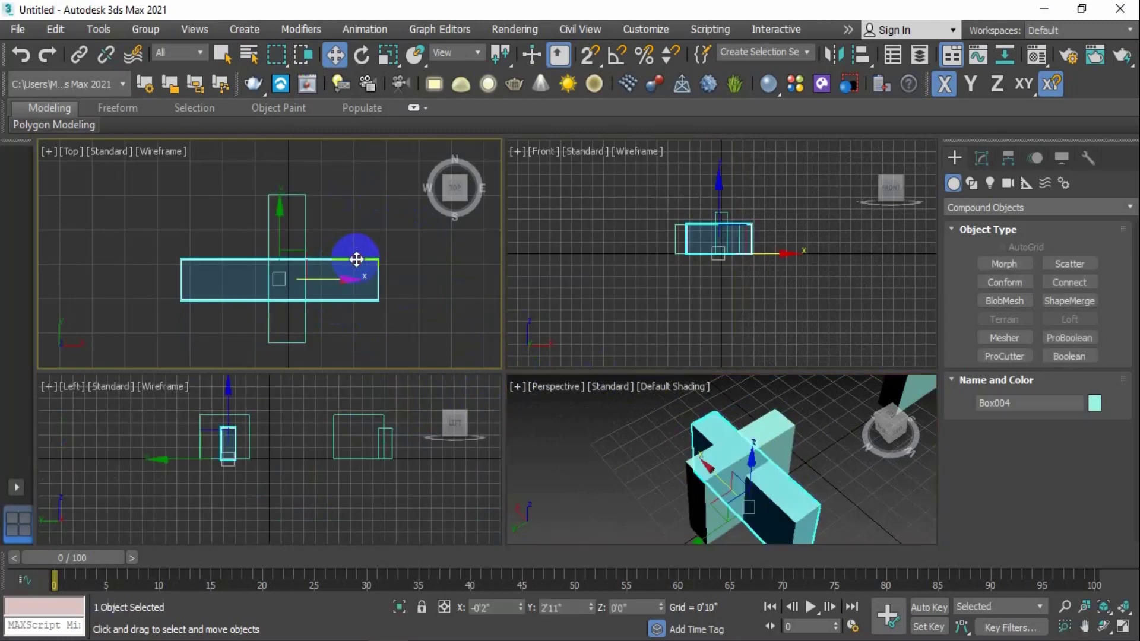
{"action": "left_click", "coordinate": [1077, 338]}
{"action": "scroll", "coordinate": [967, 490], "scroll_direction": "down", "scroll_amount": 5}
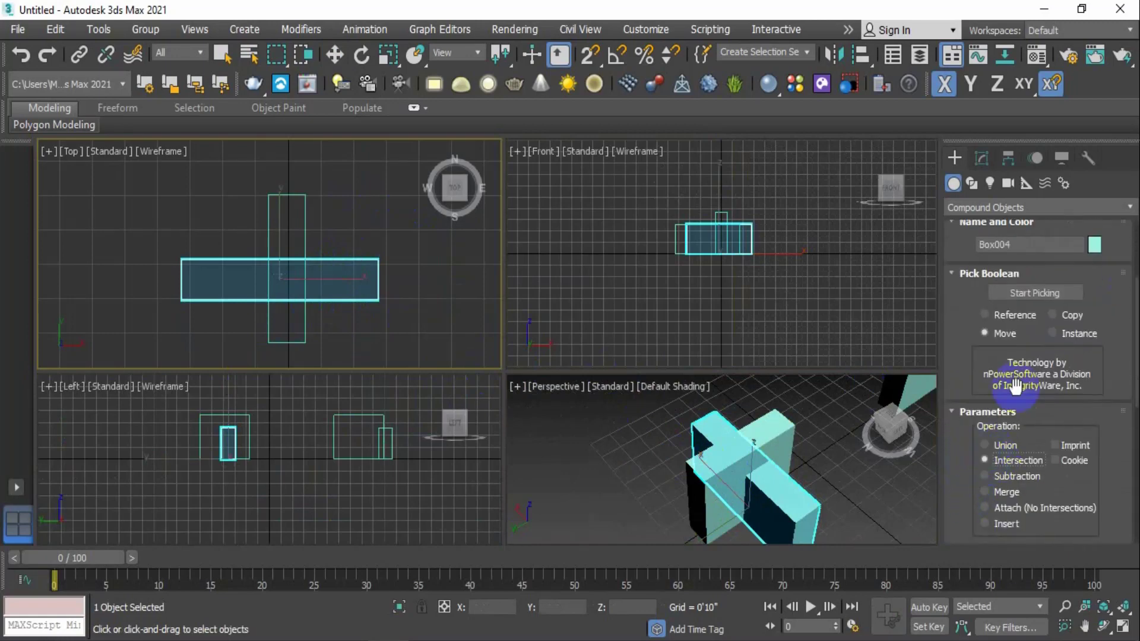
{"action": "left_click", "coordinate": [1049, 294]}
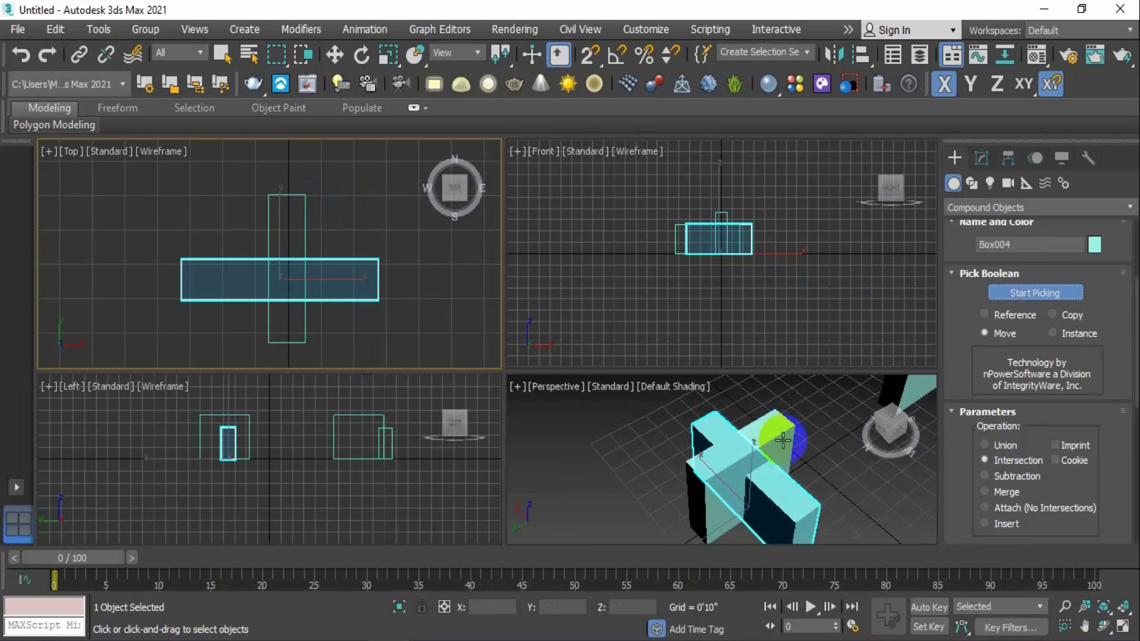
{"action": "left_click", "coordinate": [307, 222]}
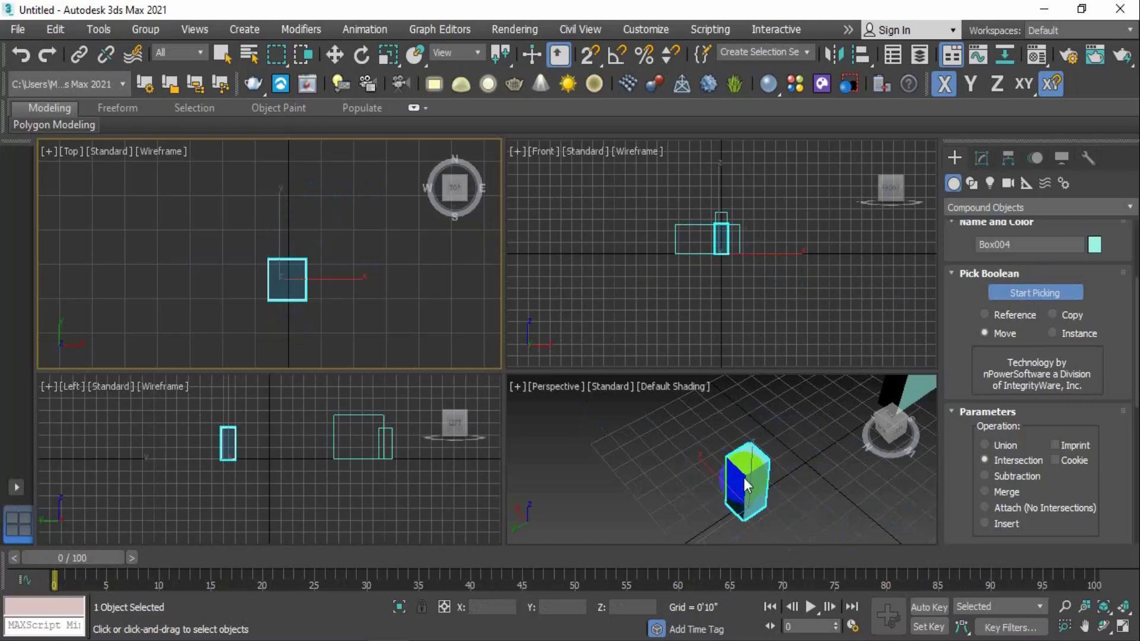
Inspect the intersected object beside the remaining pair of boxes in an enlarged Perspective view, and undo the Intersection
{"action": "left_click", "coordinate": [332, 53]}
{"action": "left_click_drag", "start_coordinate": [492, 365], "coordinate": [296, 177]}
{"action": "scroll", "coordinate": [715, 438], "scroll_direction": "down", "scroll_amount": 2}
{"action": "middle_click_drag", "start_coordinate": [738, 428], "coordinate": [630, 437]}
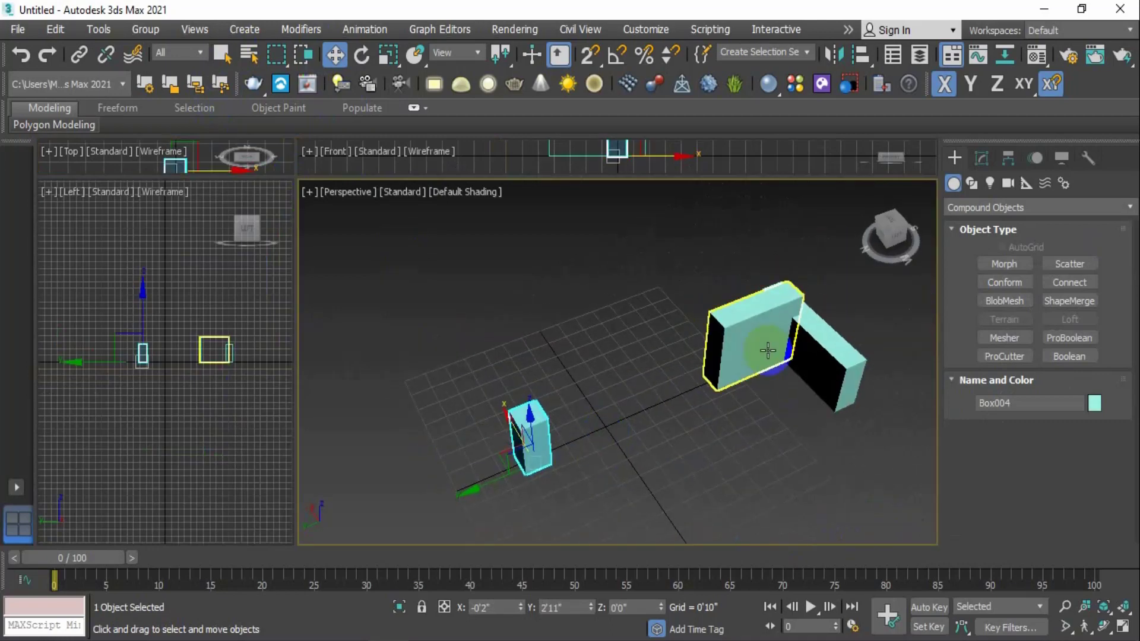
{"action": "middle_click_drag", "start_coordinate": [539, 447], "coordinate": [573, 466], "text": "alt"}
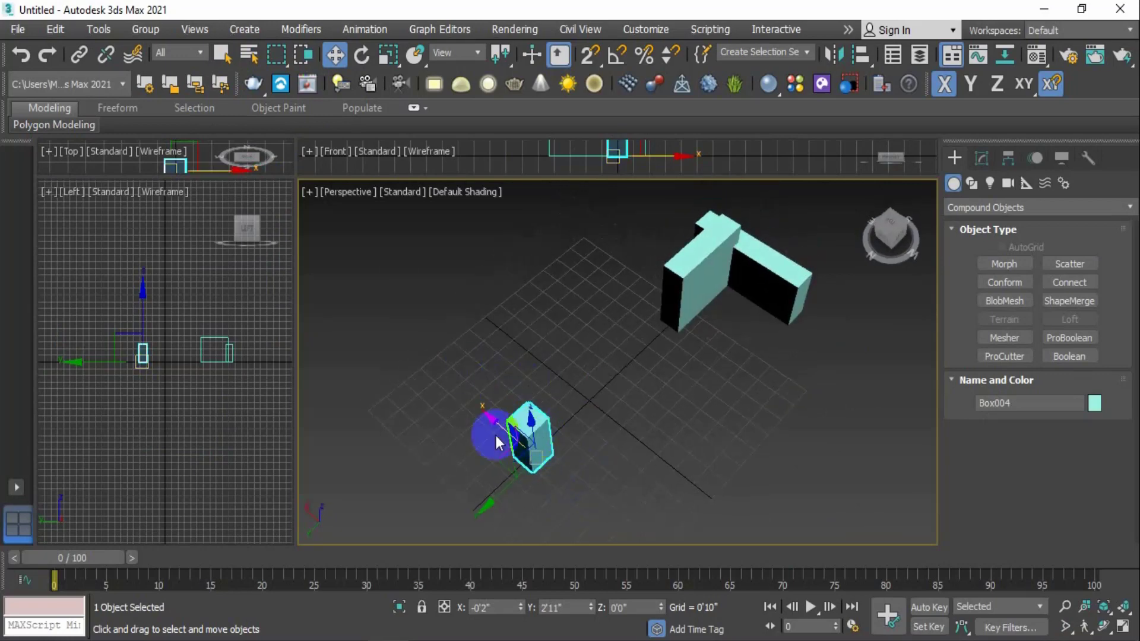
{"action": "key", "text": "ctrl+z"}
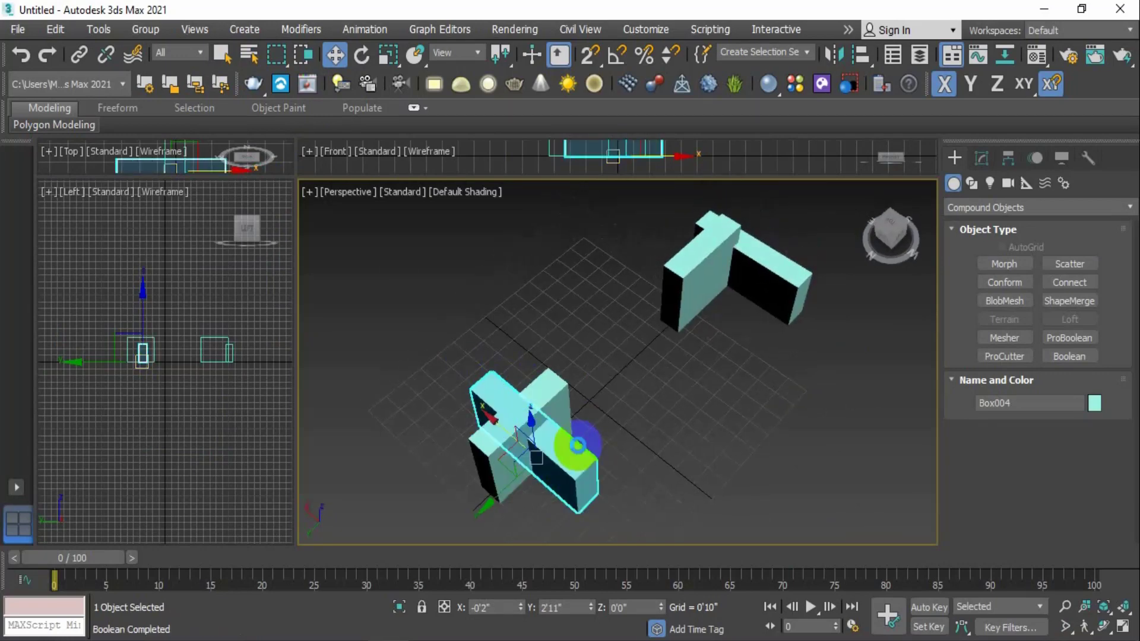
Copy both crossing boxes once along the negative X axis in the Top view, beside the original cross
{"action": "left_click_drag", "start_coordinate": [298, 176], "coordinate": [597, 461]}
{"action": "scroll", "coordinate": [499, 394], "scroll_direction": "down", "scroll_amount": 4}
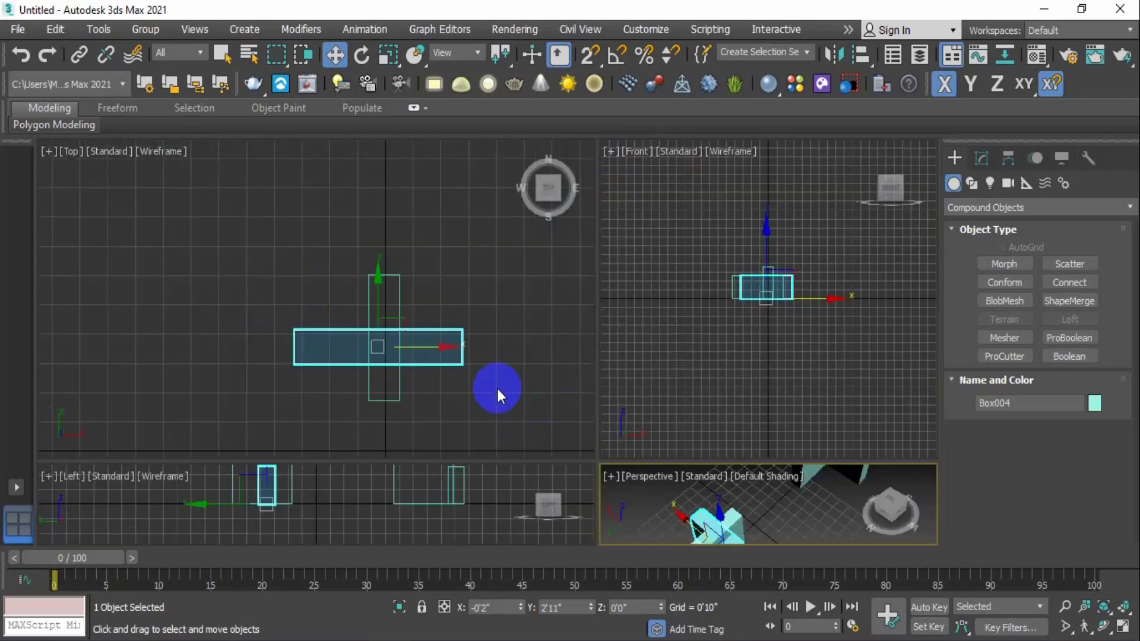
{"action": "scroll", "coordinate": [443, 373], "scroll_direction": "up", "scroll_amount": 2}
{"action": "left_click_drag", "start_coordinate": [475, 254], "coordinate": [365, 404]}
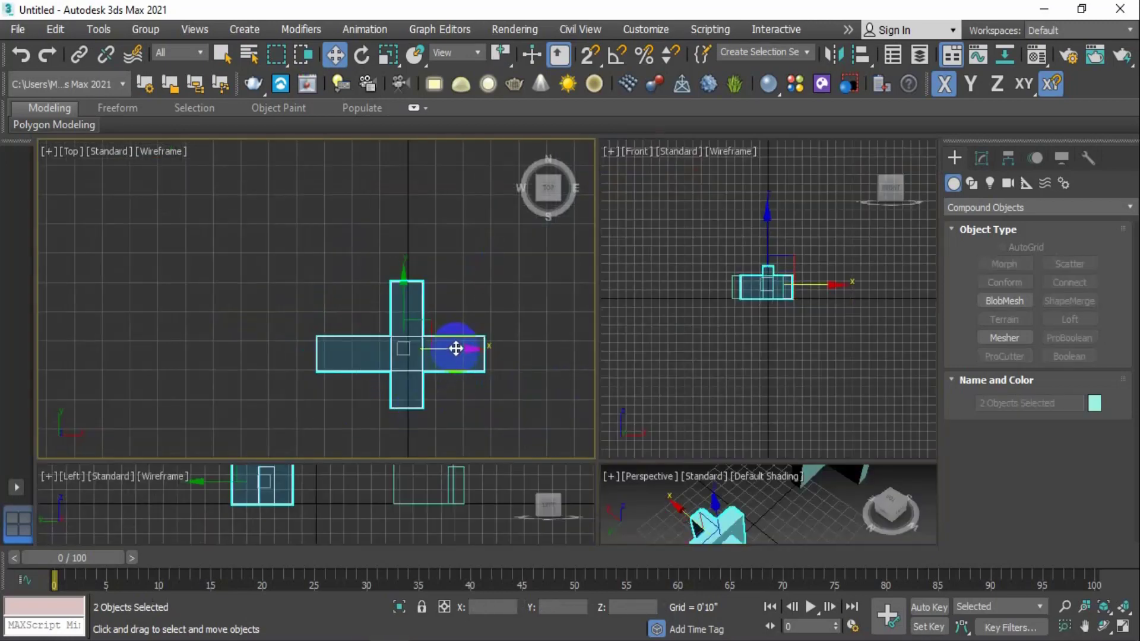
{"action": "left_click_drag", "start_coordinate": [456, 348], "coordinate": [246, 325], "text": "shift"}
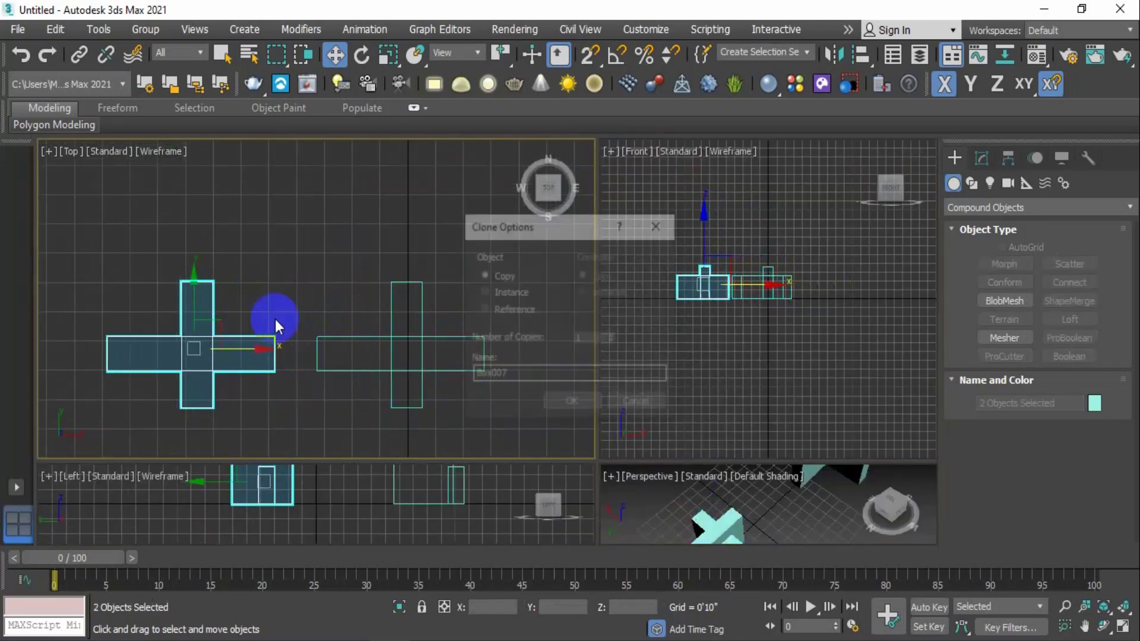
{"action": "left_click", "coordinate": [564, 396]}
{"action": "left_click", "coordinate": [281, 241]}
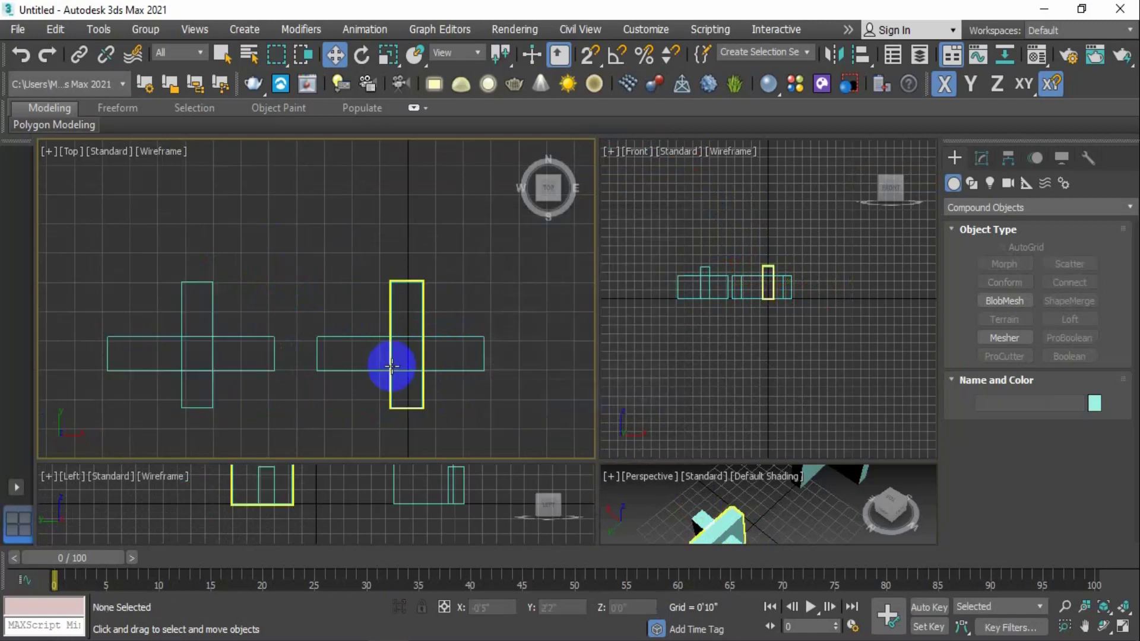
Apply ProBoolean with the Intersection operation to the low box of the original cross, picking the tall box as the second operand
{"action": "left_click", "coordinate": [464, 365]}
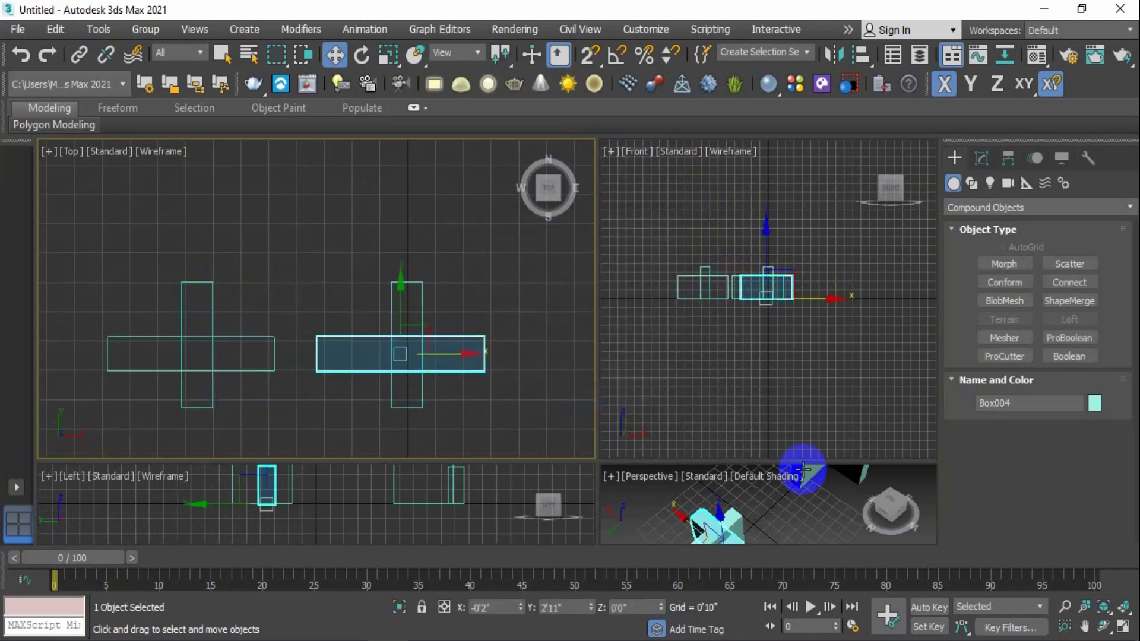
{"action": "left_click_drag", "start_coordinate": [598, 461], "coordinate": [485, 279]}
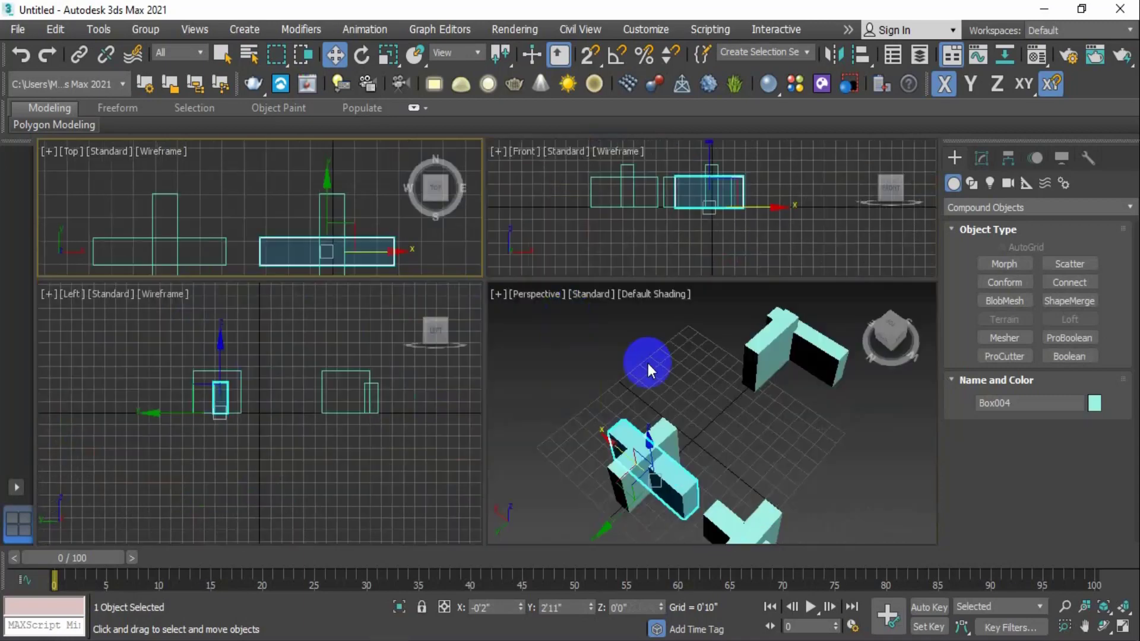
{"action": "scroll", "coordinate": [648, 374], "scroll_direction": "down", "scroll_amount": 4}
{"action": "scroll", "coordinate": [660, 437], "scroll_direction": "up", "scroll_amount": 4}
{"action": "middle_click_drag", "start_coordinate": [604, 422], "coordinate": [657, 468]}
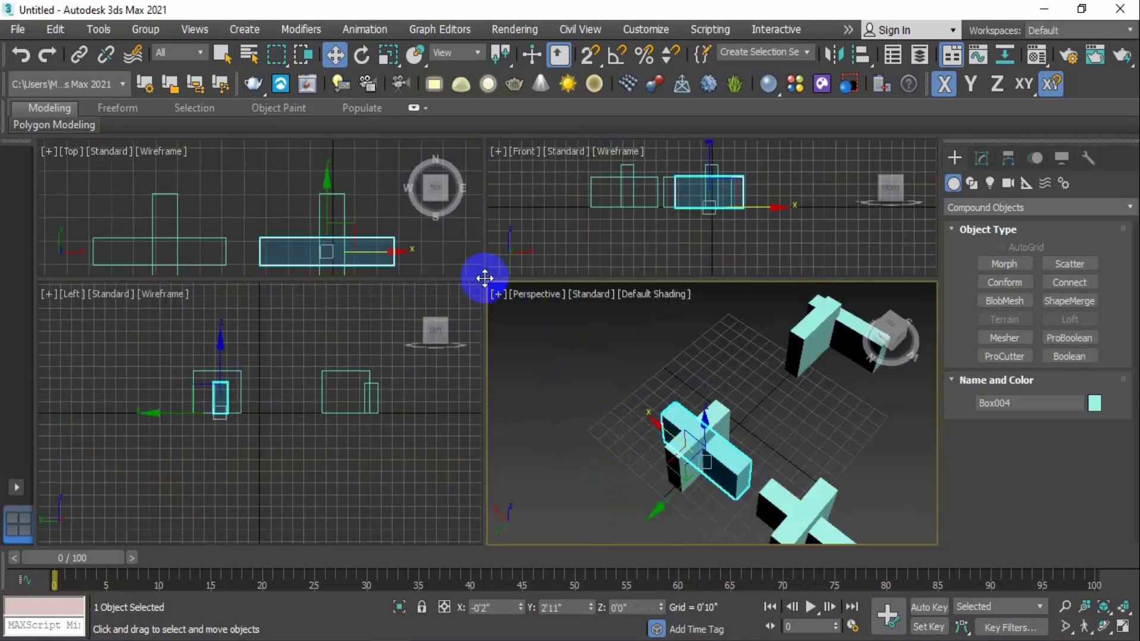
{"action": "left_click_drag", "start_coordinate": [485, 278], "coordinate": [547, 358]}
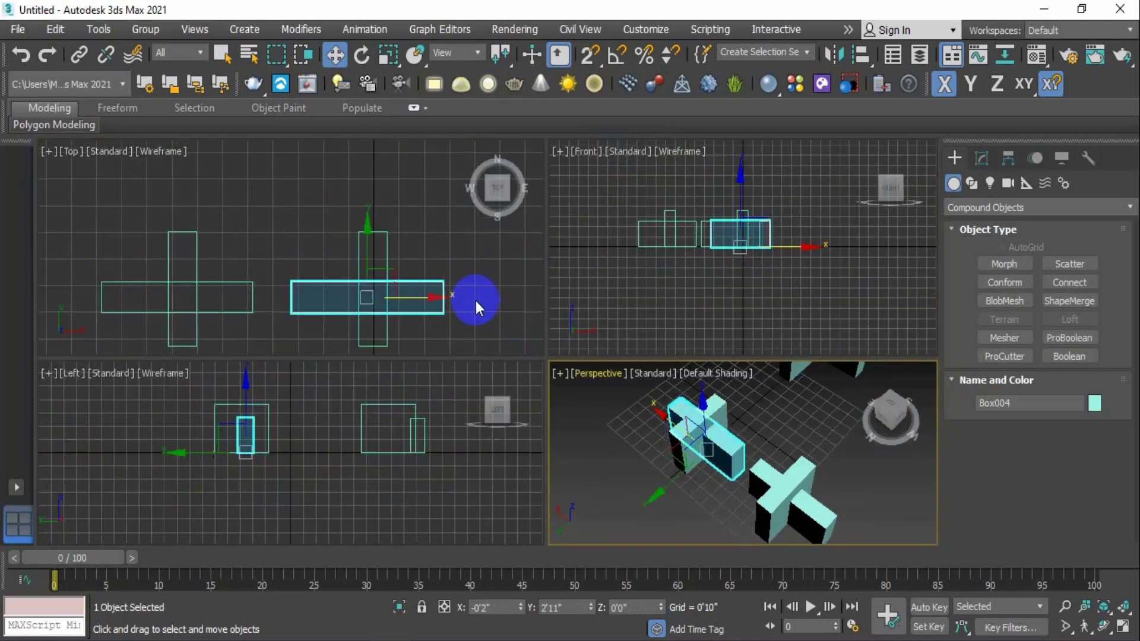
{"action": "middle_click_drag", "start_coordinate": [475, 301], "coordinate": [427, 255]}
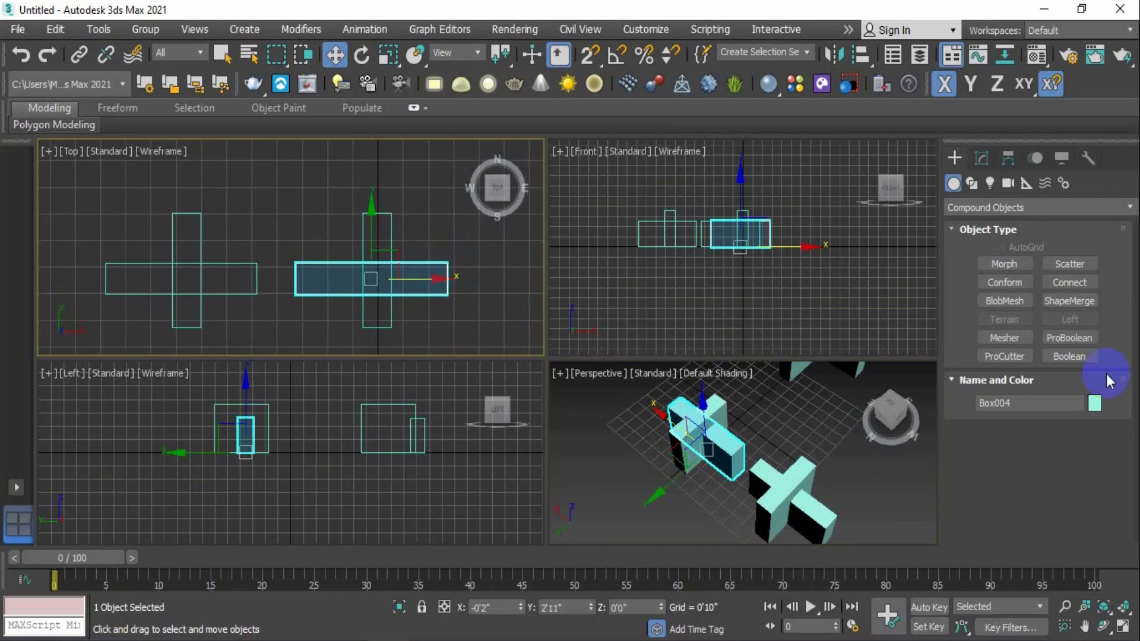
{"action": "left_click", "coordinate": [1081, 341]}
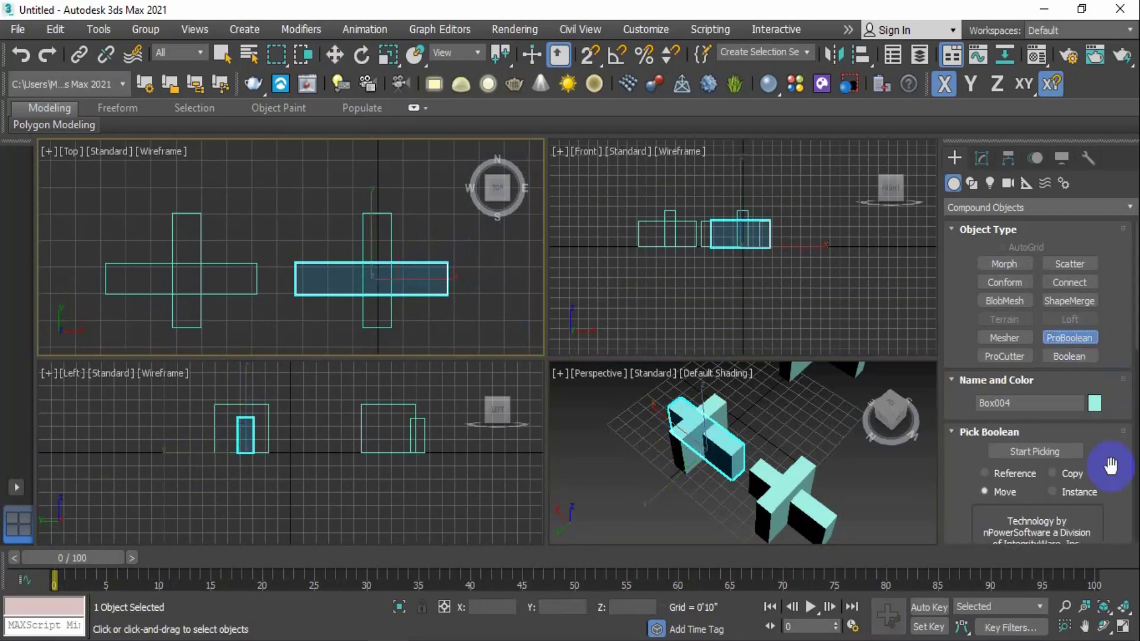
{"action": "left_click_drag", "start_coordinate": [1130, 459], "coordinate": [1129, 482]}
{"action": "left_click", "coordinate": [1017, 487]}
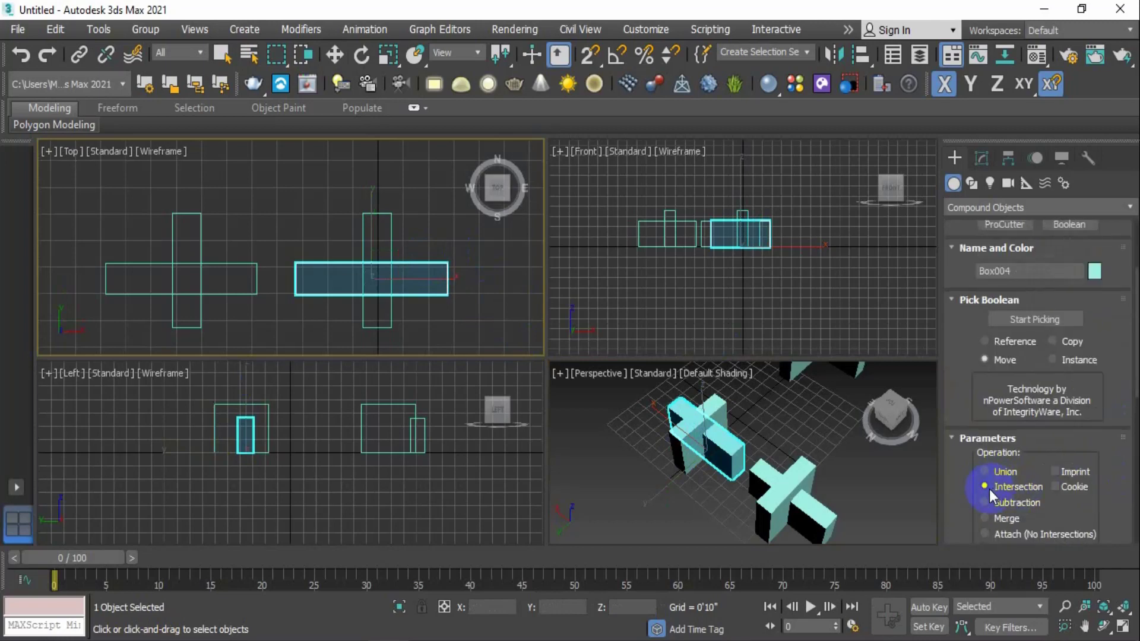
{"action": "left_click", "coordinate": [1039, 320]}
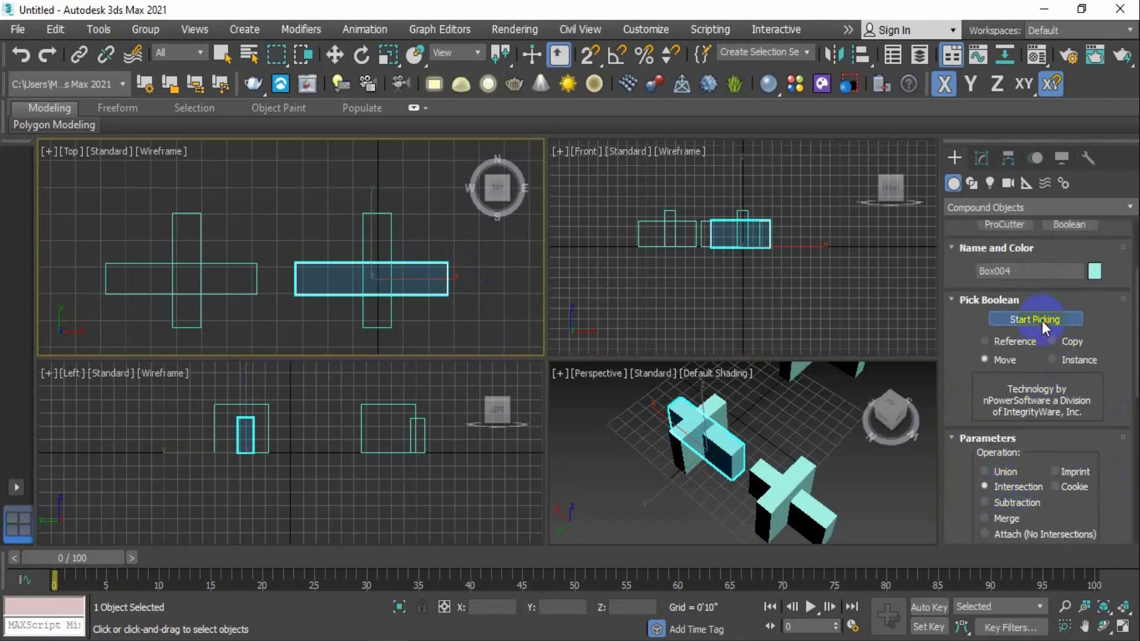
{"action": "left_click", "coordinate": [393, 313]}
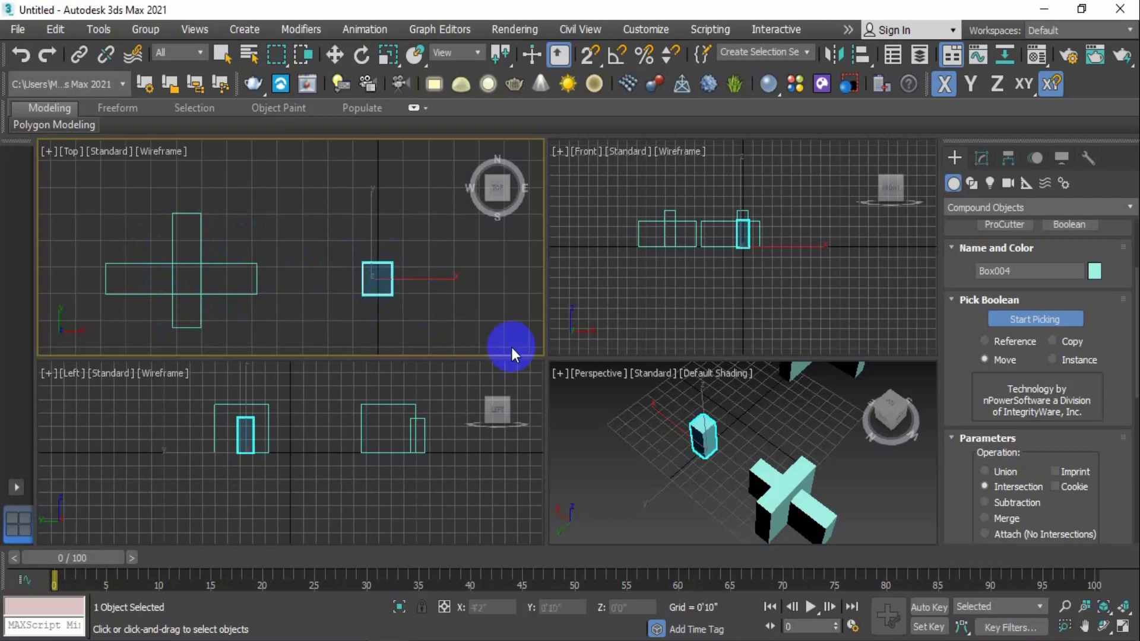
Delete the intersected object and the two crossing boxes beside it in an enlarged Perspective view
{"action": "left_click_drag", "start_coordinate": [546, 355], "coordinate": [300, 178]}
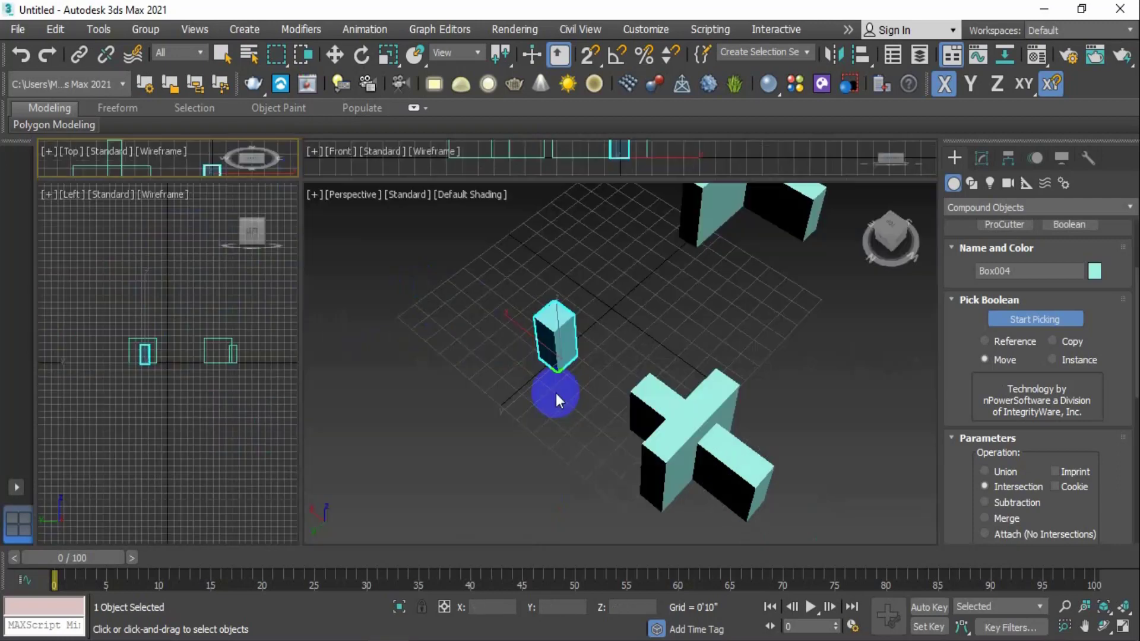
{"action": "left_click", "coordinate": [222, 54]}
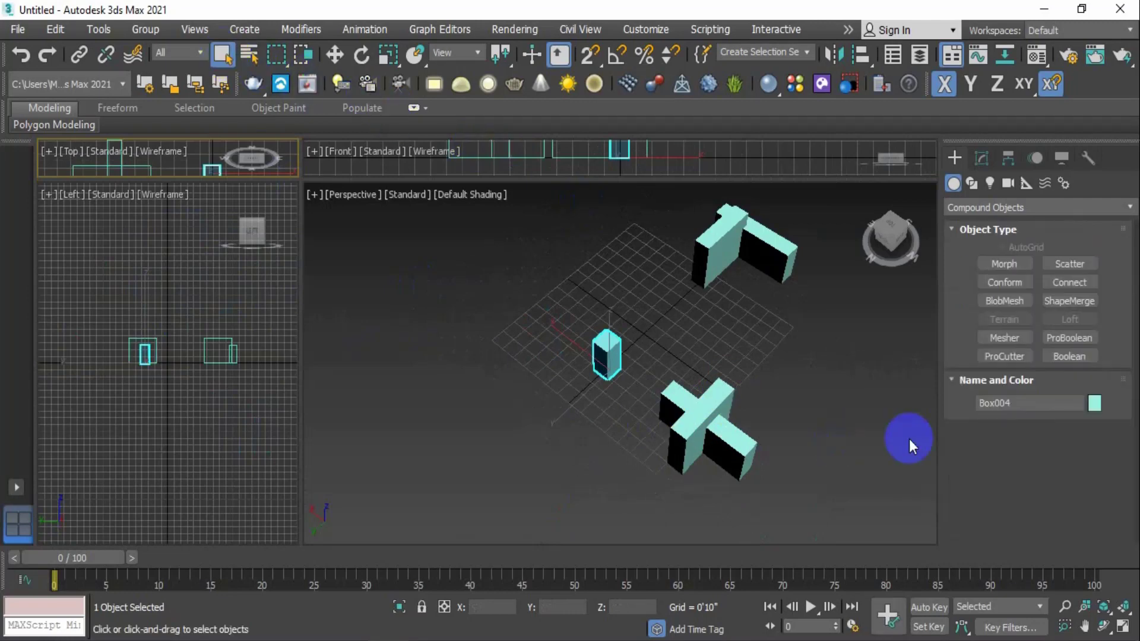
{"action": "left_click_drag", "start_coordinate": [839, 351], "coordinate": [512, 481]}
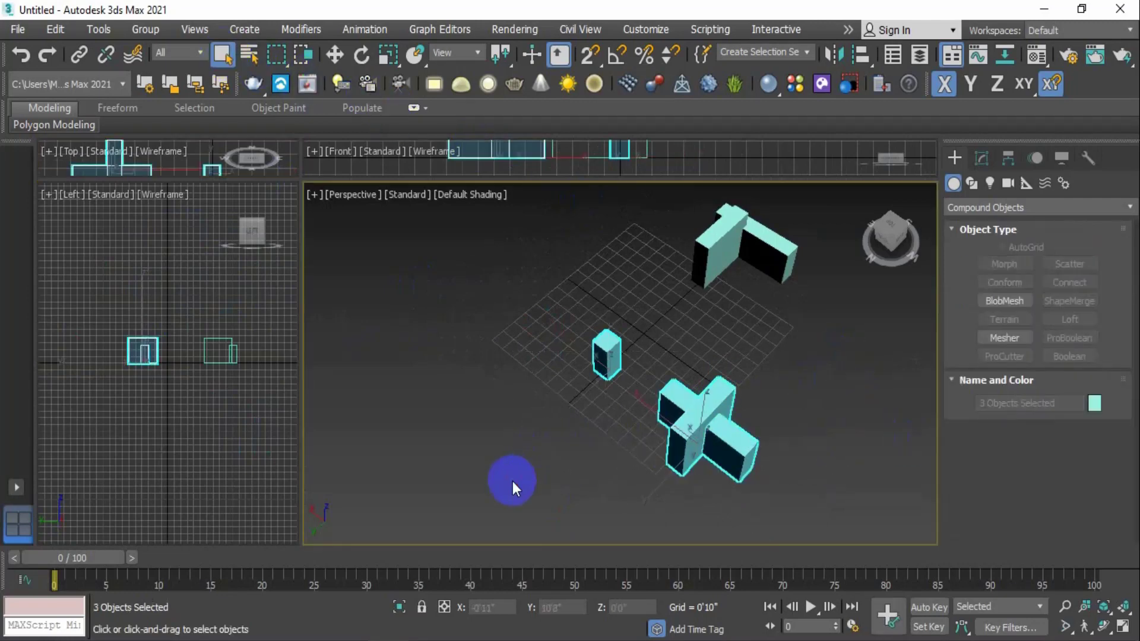
{"action": "key", "text": "Delete"}
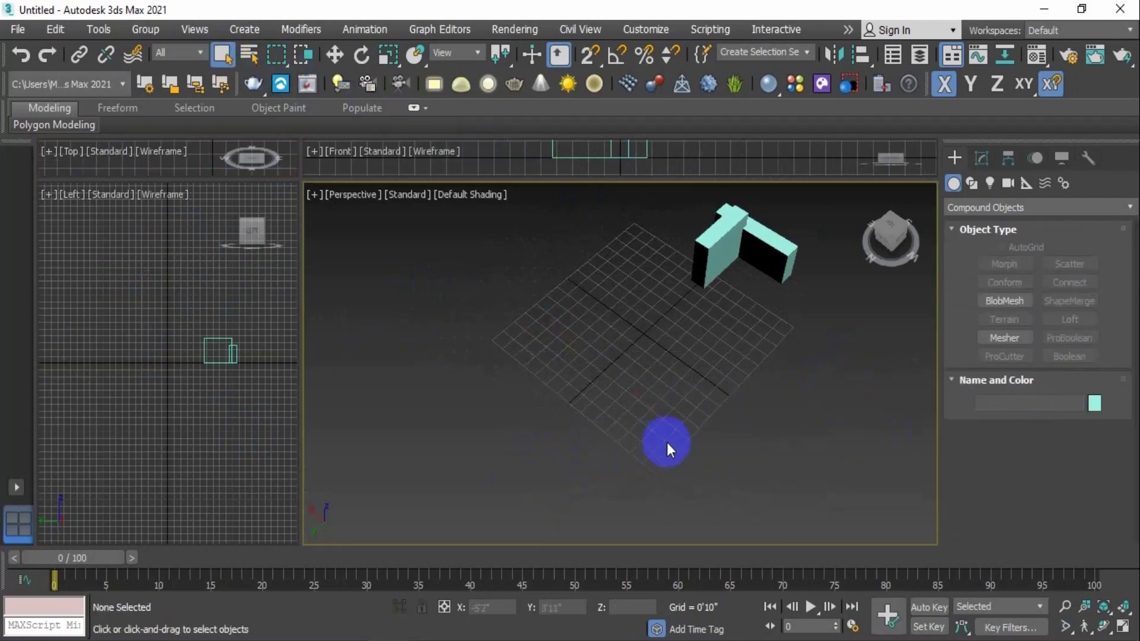
Create a Standard Primitives cone on the Perspective grid with Radius 1 about 4'0" and Radius 2 about 1'3"
{"action": "left_click", "coordinate": [980, 207]}
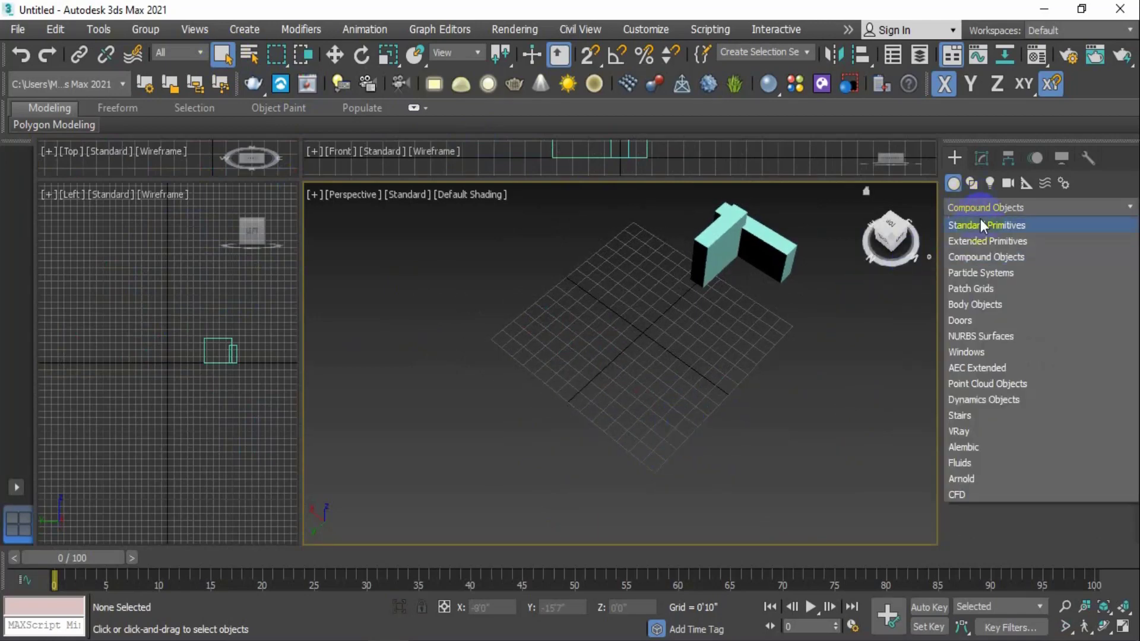
{"action": "left_click", "coordinate": [981, 225]}
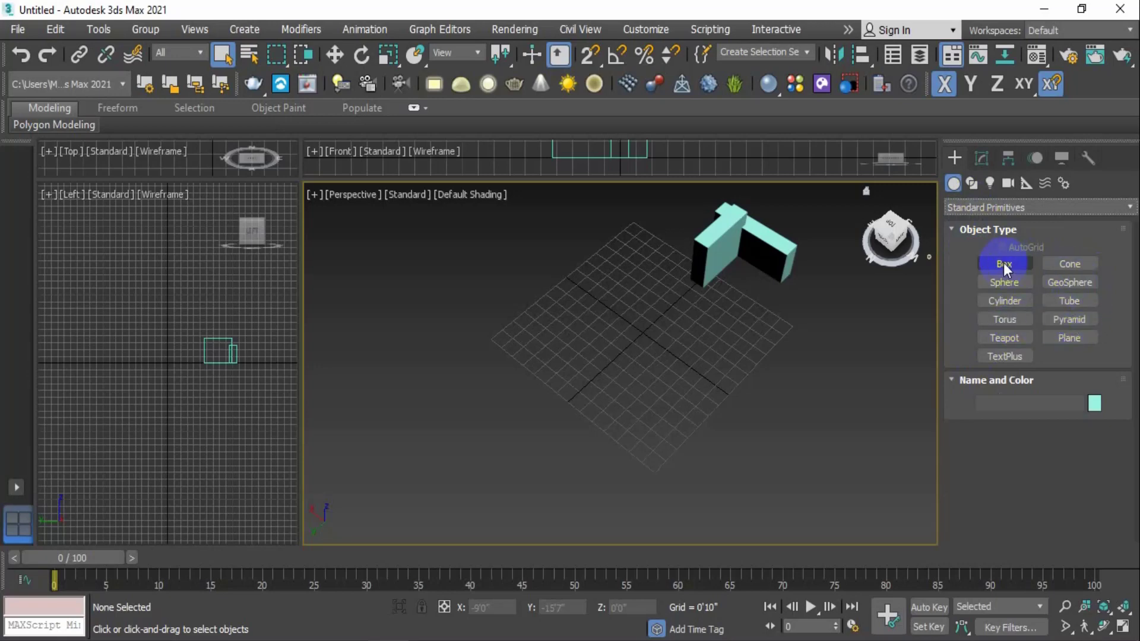
{"action": "left_click", "coordinate": [1077, 262]}
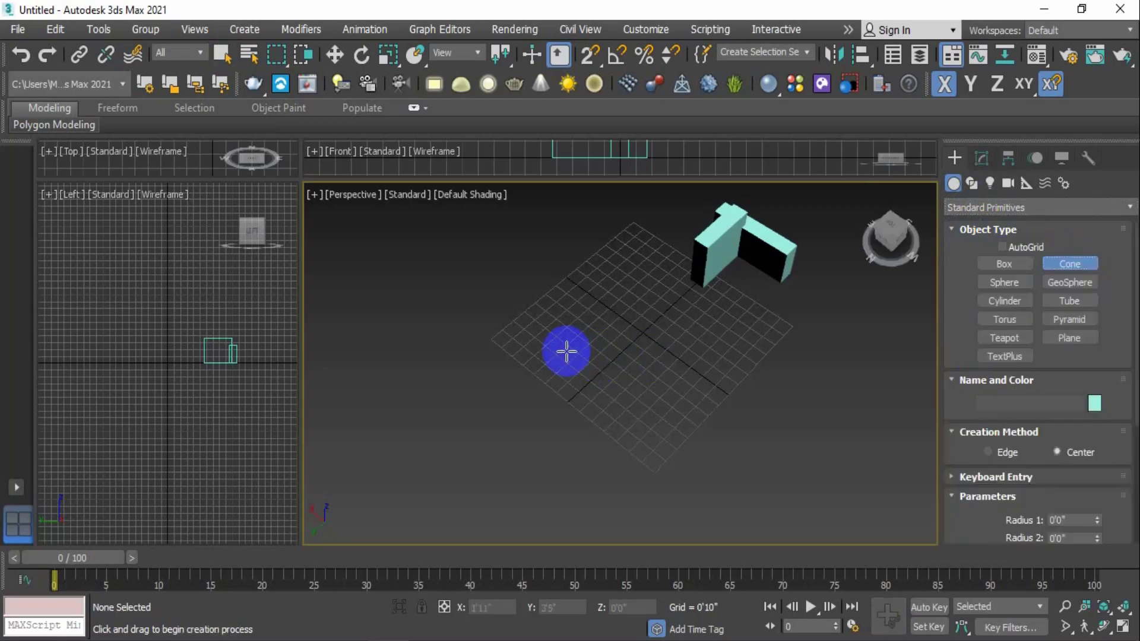
{"action": "left_click_drag", "start_coordinate": [565, 349], "coordinate": [606, 404]}
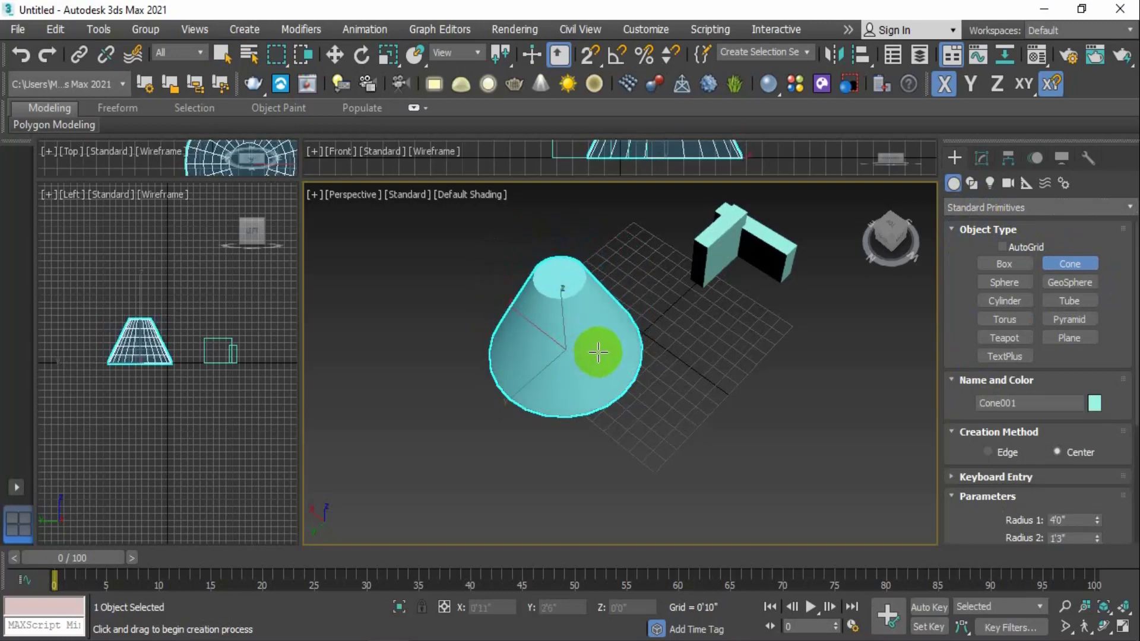
{"action": "mouse_move", "coordinate": [601, 352]}
{"action": "middle_mouse_down"}
{"action": "mouse_move", "coordinate": [595, 378]}
{"action": "mouse_move", "coordinate": [580, 339]}
{"action": "mouse_move", "coordinate": [603, 371]}
{"action": "middle_mouse_up"}
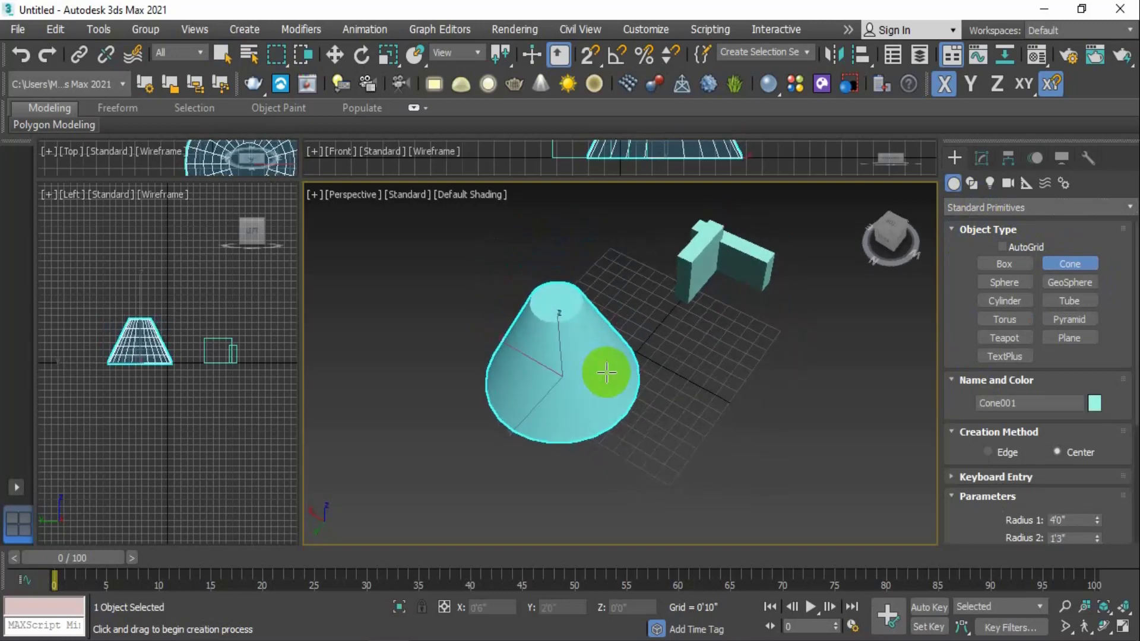
Create a sphere with a radius of about 3'10" in the Perspective view, overlapping the side of the cone
{"action": "left_click", "coordinate": [1080, 341]}
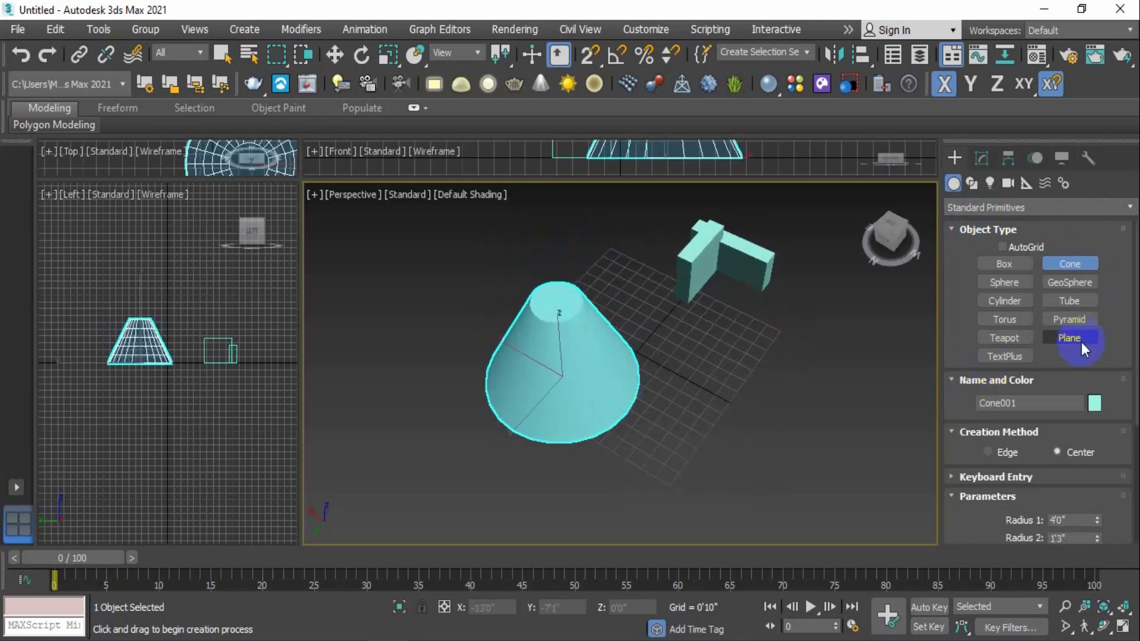
{"action": "left_click", "coordinate": [1023, 283]}
{"action": "middle_click_drag", "start_coordinate": [642, 428], "coordinate": [618, 414], "text": "alt"}
{"action": "left_click_drag", "start_coordinate": [618, 415], "coordinate": [705, 461]}
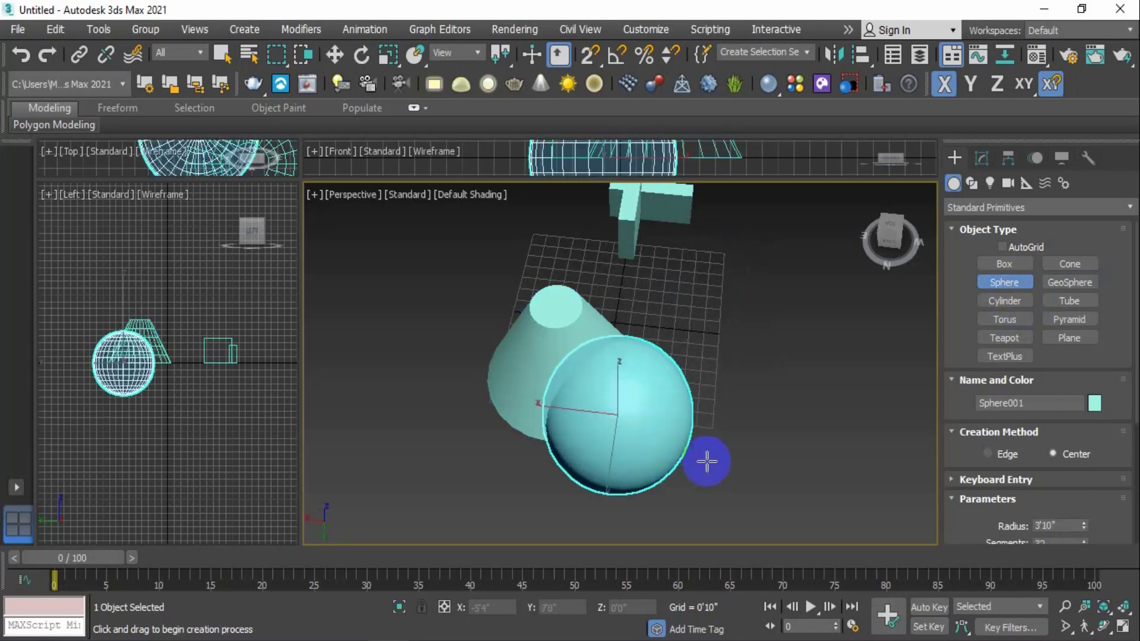
{"action": "middle_click_drag", "start_coordinate": [704, 461], "coordinate": [747, 440], "text": "alt"}
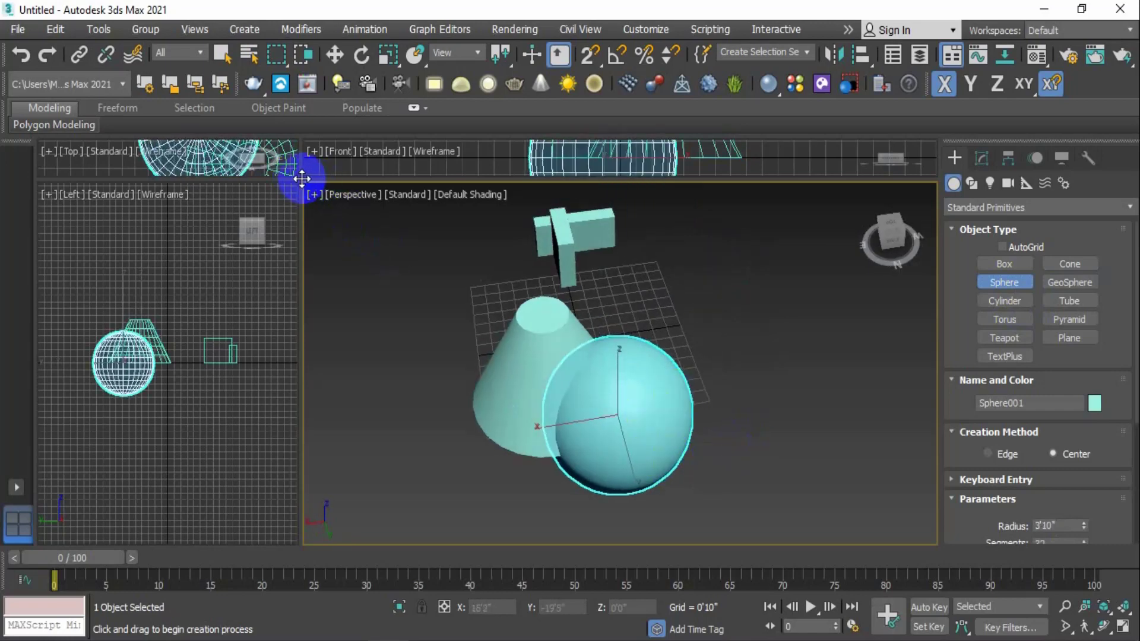
Move the cone along positive X in an enlarged Top view to about X 6'0", pulling it away from the sphere
{"action": "left_click_drag", "start_coordinate": [298, 175], "coordinate": [753, 494]}
{"action": "scroll", "coordinate": [544, 343], "scroll_direction": "down", "scroll_amount": 2}
{"action": "middle_click_drag", "start_coordinate": [543, 343], "coordinate": [430, 313]}
{"action": "scroll", "coordinate": [431, 313], "scroll_direction": "down", "scroll_amount": 2}
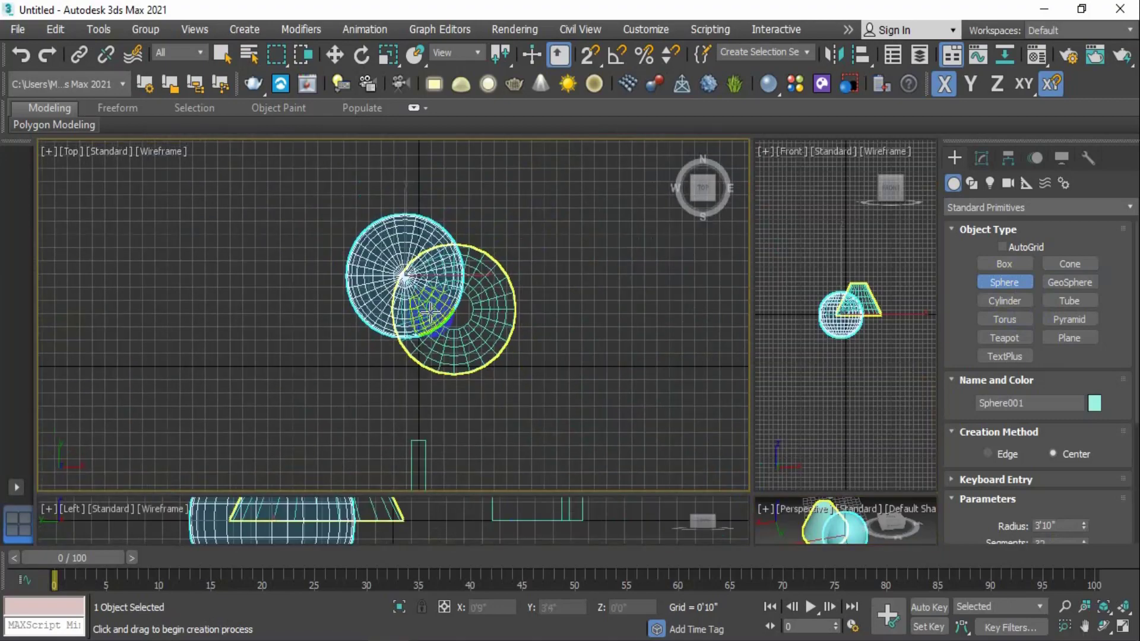
{"action": "scroll", "coordinate": [398, 244], "scroll_direction": "up", "scroll_amount": 4}
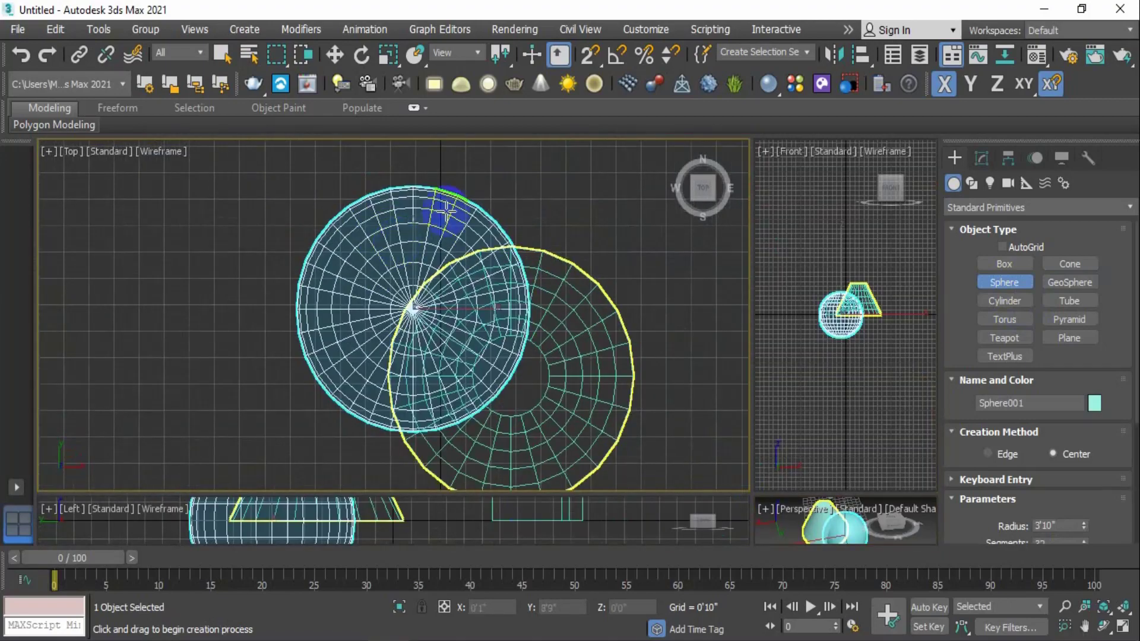
{"action": "left_click", "coordinate": [553, 259]}
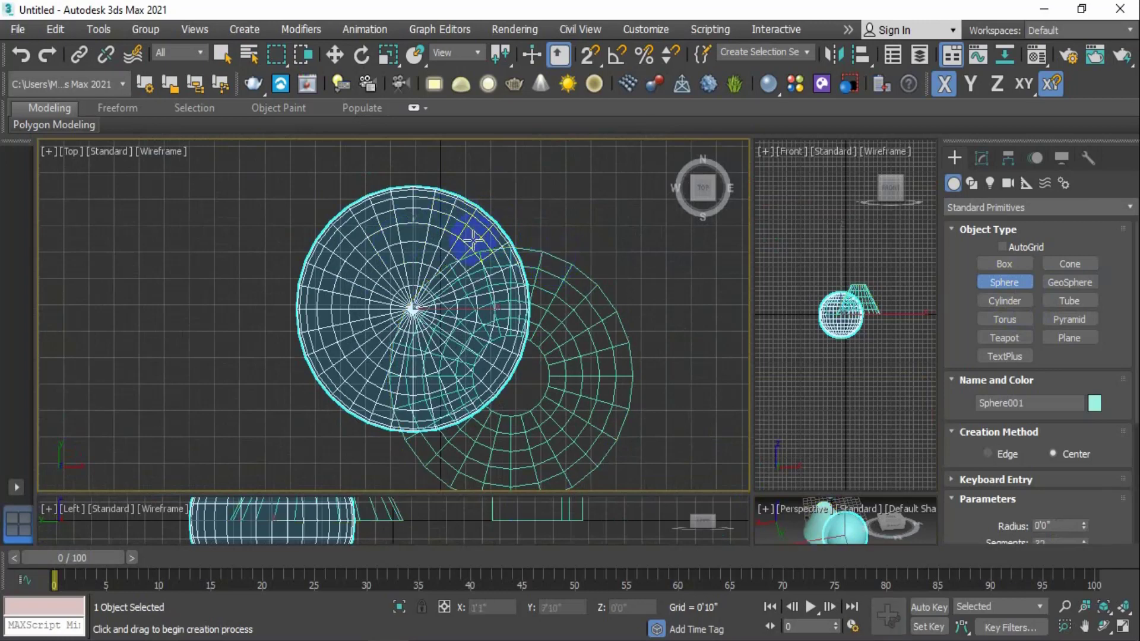
{"action": "left_click", "coordinate": [335, 55]}
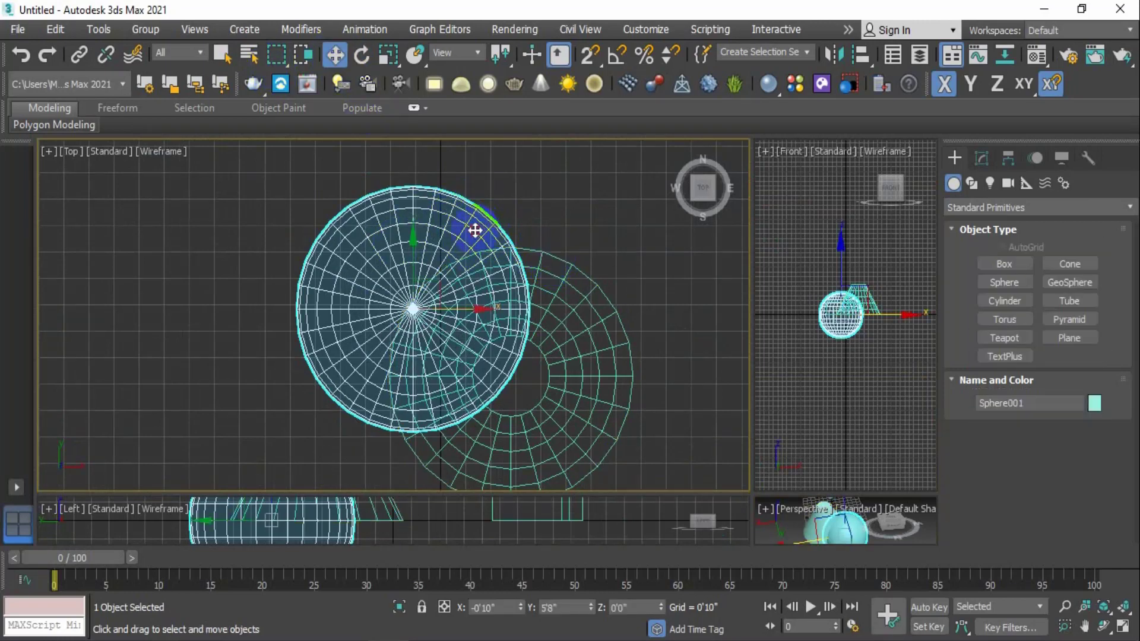
{"action": "middle_click_drag", "start_coordinate": [558, 339], "coordinate": [555, 280]}
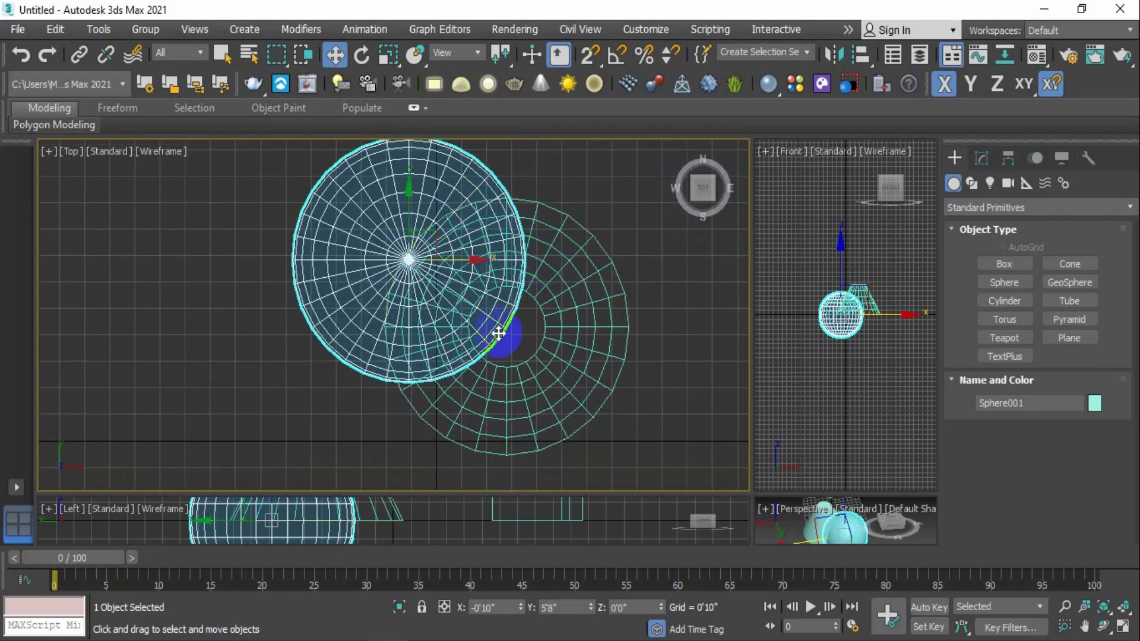
{"action": "left_click_drag", "start_coordinate": [499, 333], "coordinate": [438, 272]}
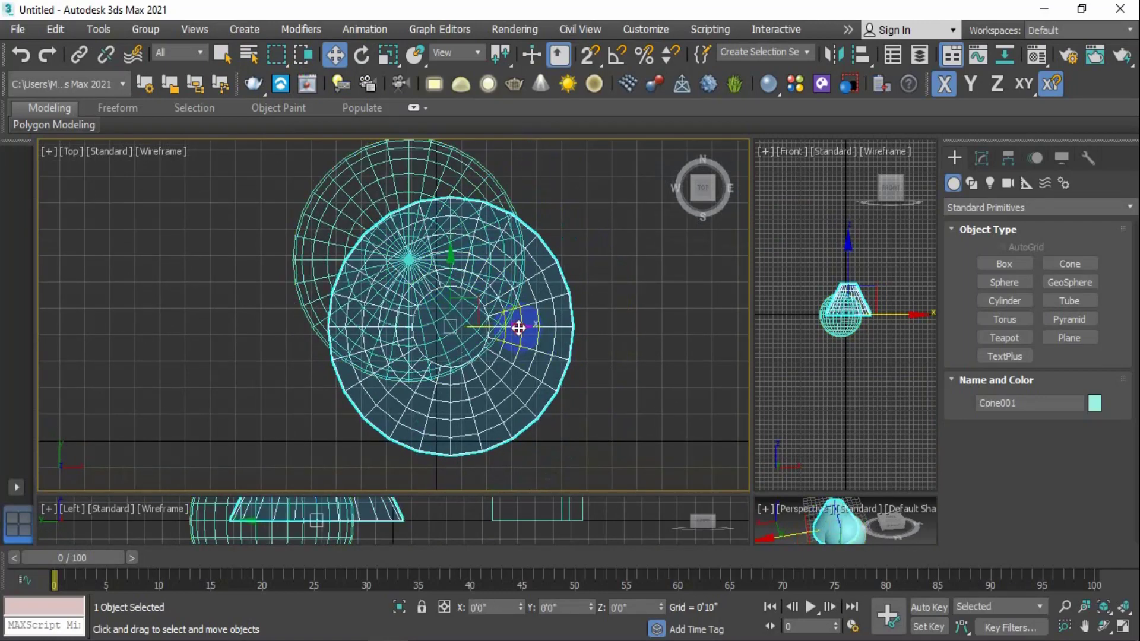
{"action": "left_click_drag", "start_coordinate": [518, 328], "coordinate": [686, 332]}
Move the sphere toward negative X and Y in the Top view, and line the cone up with it at about Y 2'11"
{"action": "left_click", "coordinate": [410, 252]}
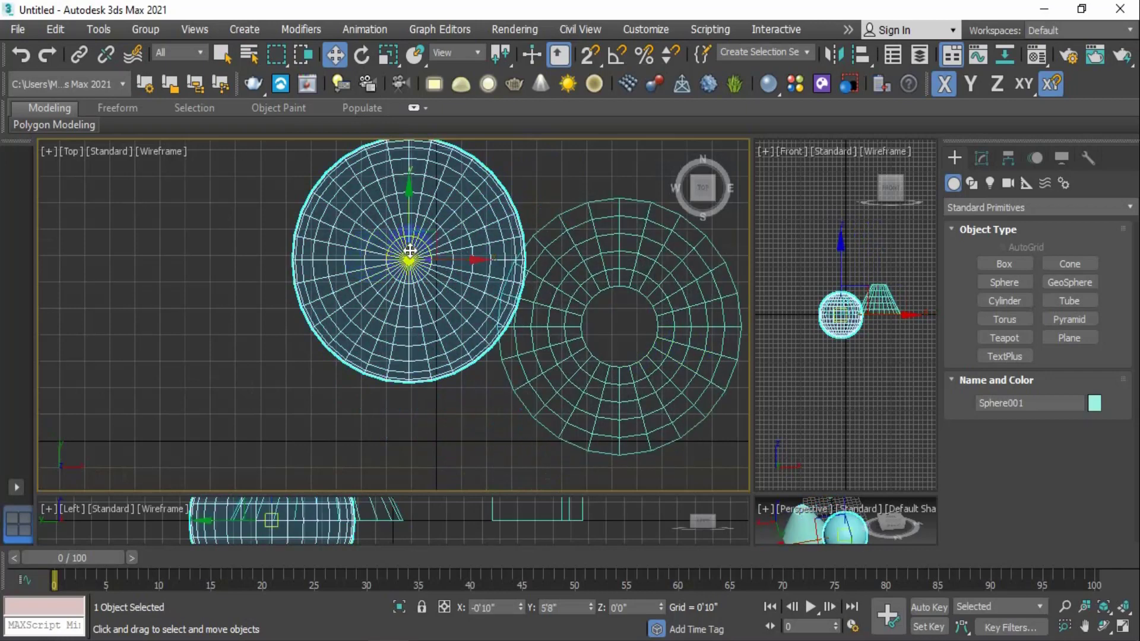
{"action": "left_click_drag", "start_coordinate": [410, 252], "coordinate": [416, 316]}
{"action": "left_click_drag", "start_coordinate": [460, 353], "coordinate": [418, 358]}
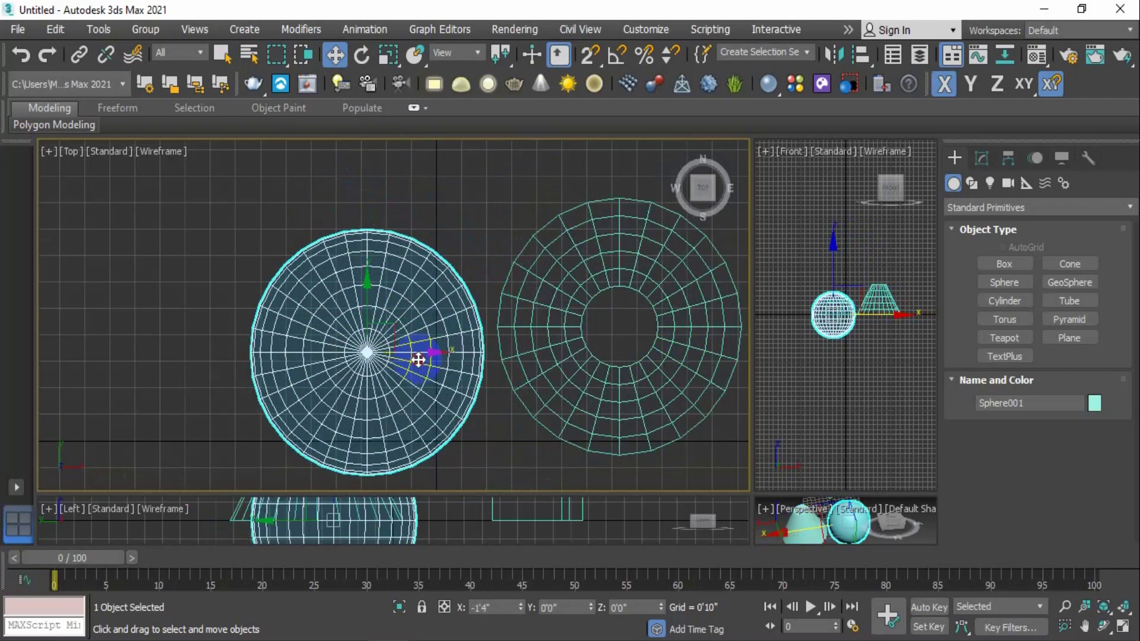
{"action": "middle_click_drag", "start_coordinate": [459, 374], "coordinate": [406, 353]}
{"action": "left_click", "coordinate": [533, 330]}
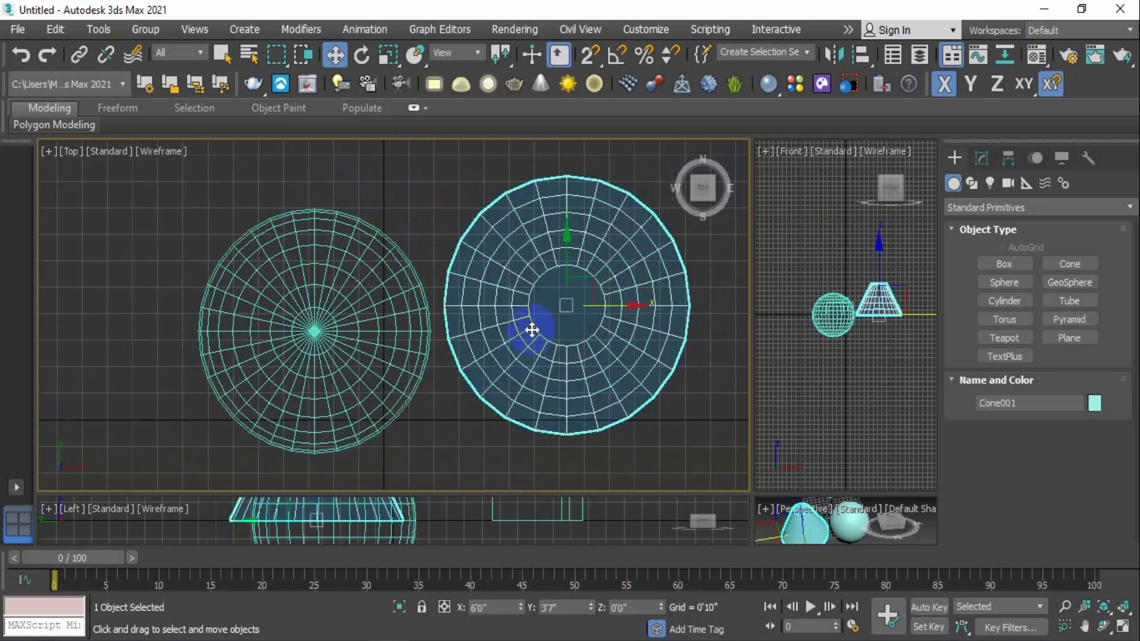
{"action": "left_click_drag", "start_coordinate": [567, 262], "coordinate": [572, 282]}
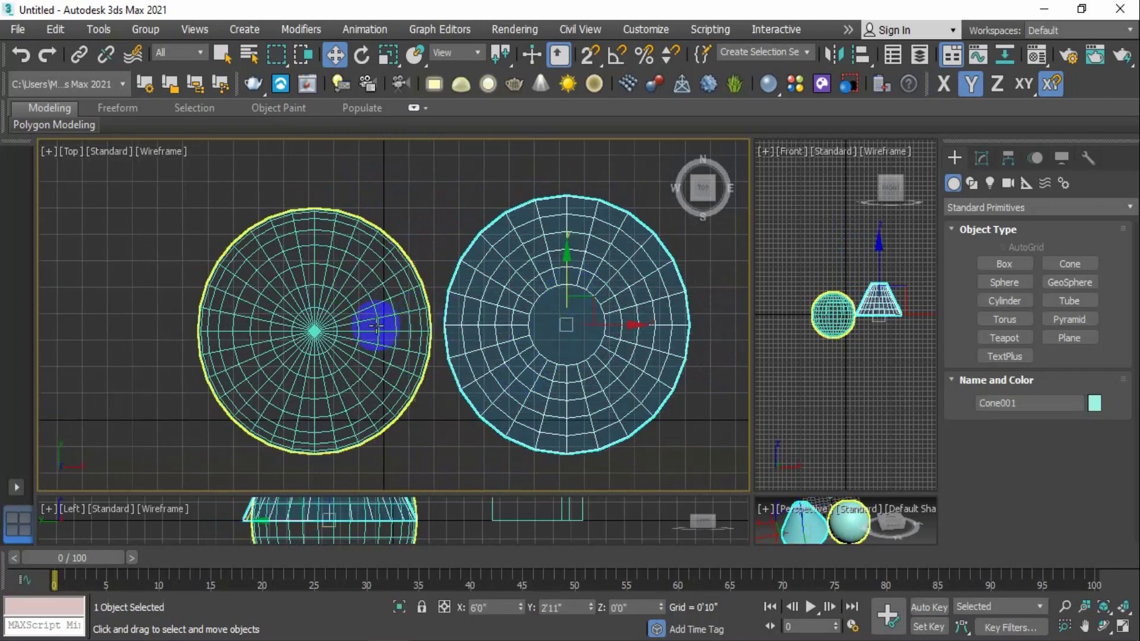
Move the sphere along positive X in the Top view until it overlaps the cone's edge, and clear the selection
{"action": "left_click", "coordinate": [375, 331]}
{"action": "left_click_drag", "start_coordinate": [374, 331], "coordinate": [438, 339]}
{"action": "left_click", "coordinate": [465, 191]}
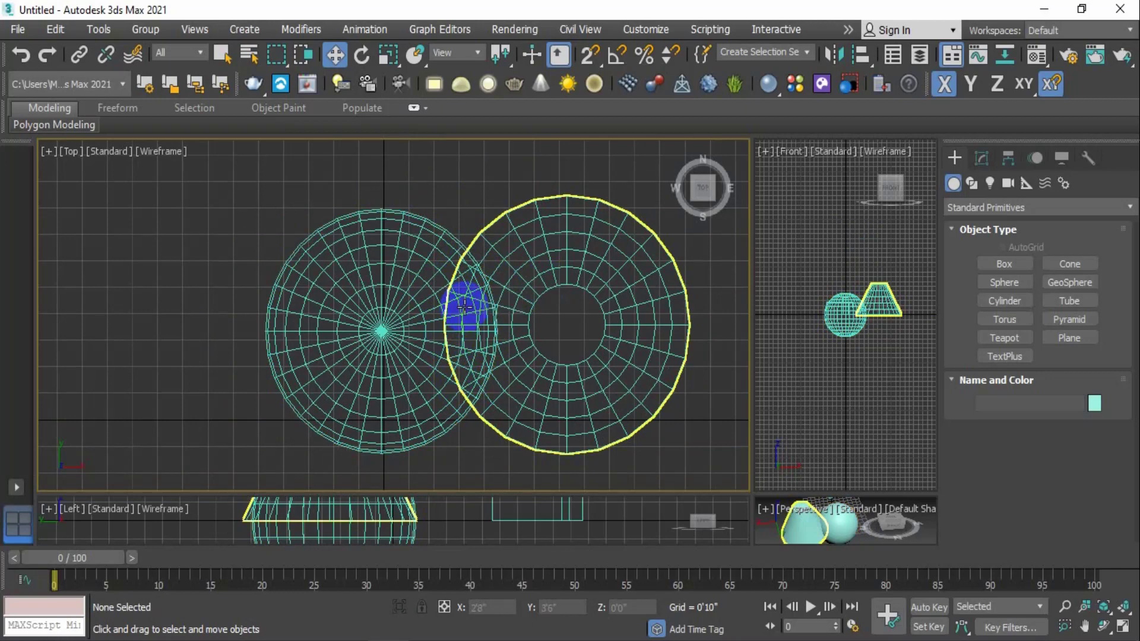
Move the sphere along positive X in the Perspective view to about X 2'6", pushing it deeper into the cone
{"action": "scroll", "coordinate": [464, 305], "scroll_direction": "down", "scroll_amount": 2}
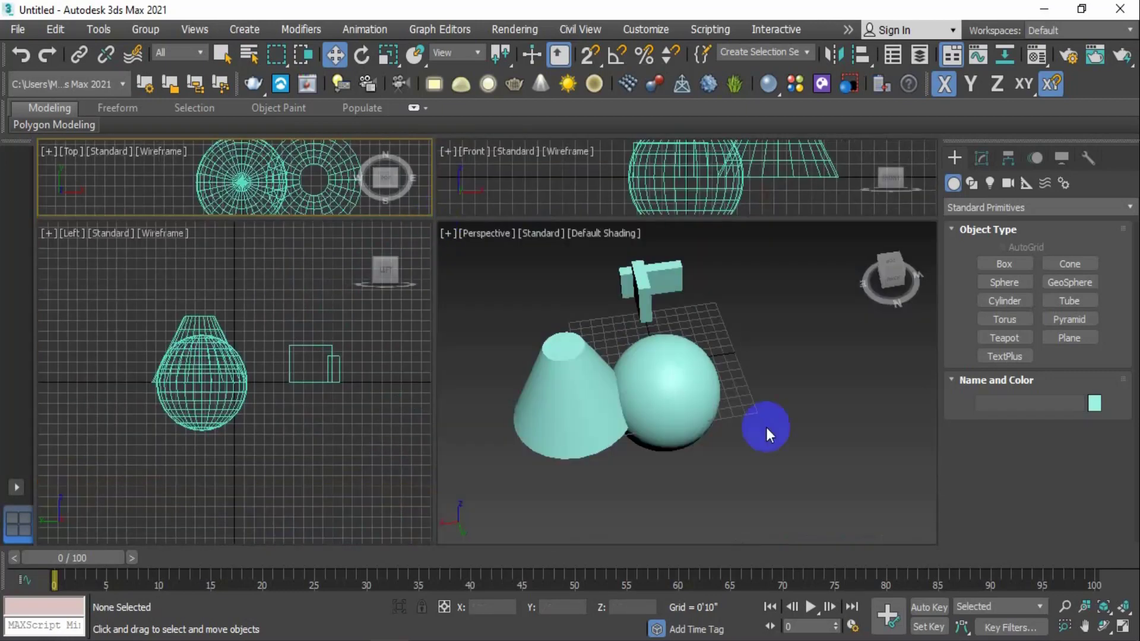
{"action": "scroll", "coordinate": [712, 415], "scroll_direction": "down", "scroll_amount": 2}
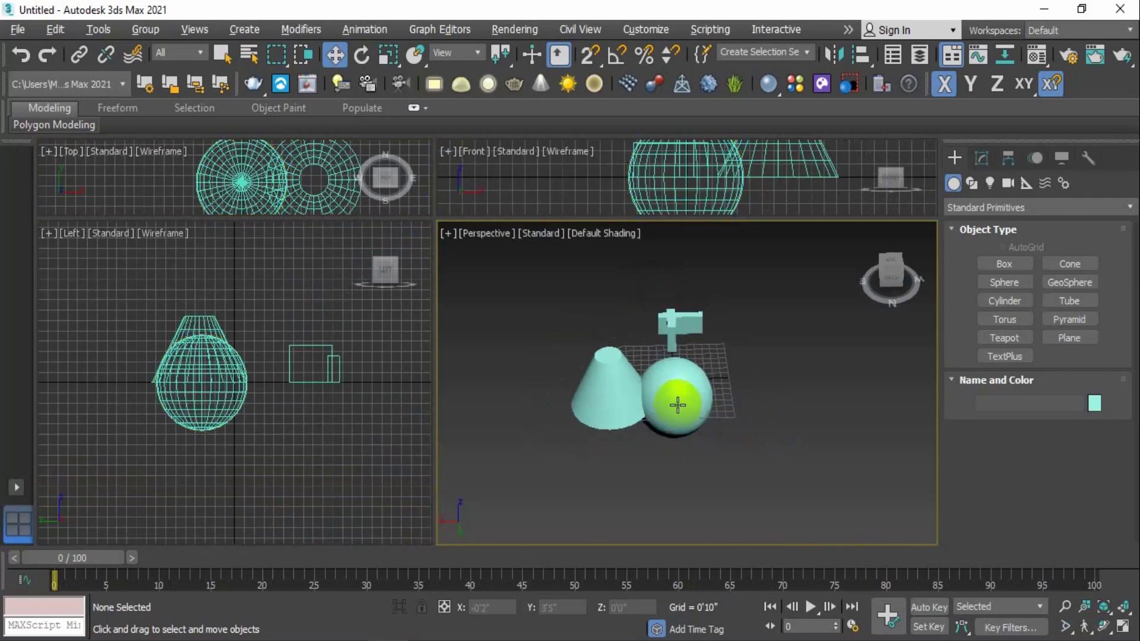
{"action": "scroll", "coordinate": [676, 392], "scroll_direction": "up", "scroll_amount": 3}
{"action": "left_click", "coordinate": [654, 394]}
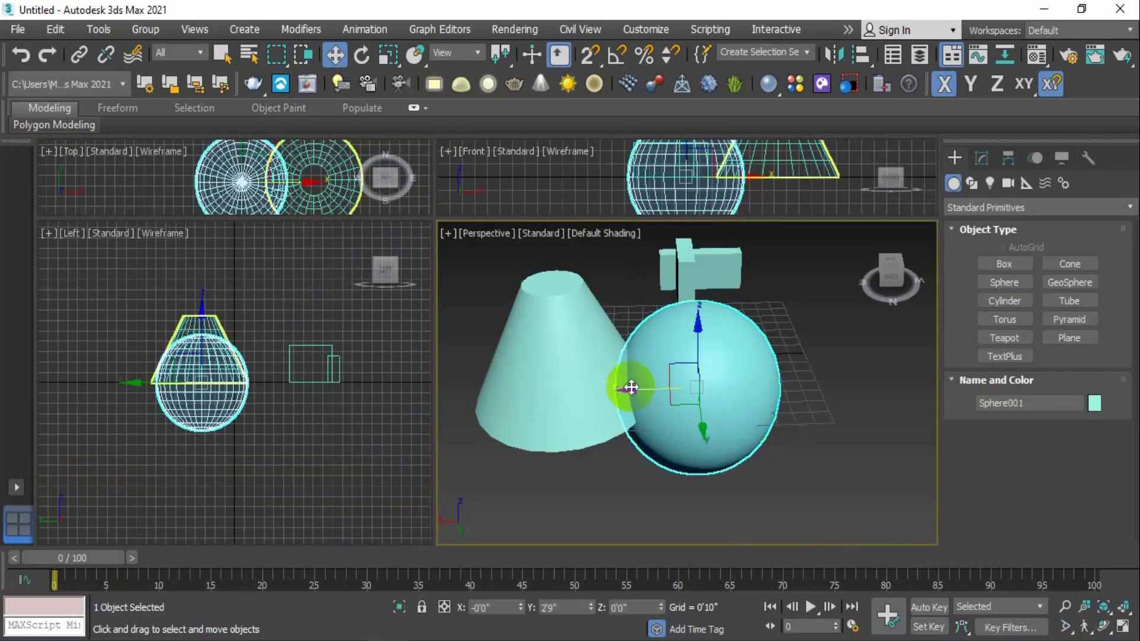
{"action": "left_click_drag", "start_coordinate": [632, 388], "coordinate": [574, 387]}
{"action": "mouse_move", "coordinate": [817, 490]}
{"action": "middle_mouse_down", "text": "alt"}
{"action": "mouse_move", "coordinate": [856, 518]}
{"action": "mouse_move", "coordinate": [816, 504]}
{"action": "middle_mouse_up", "text": "alt"}
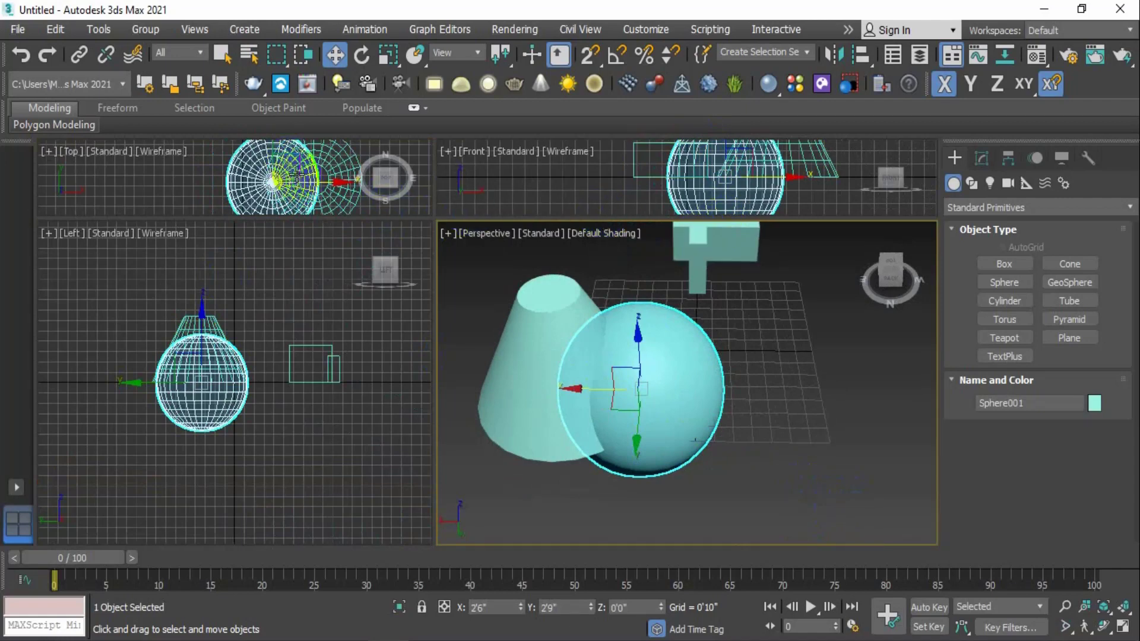
{"action": "middle_click_drag", "start_coordinate": [687, 414], "coordinate": [751, 402]}
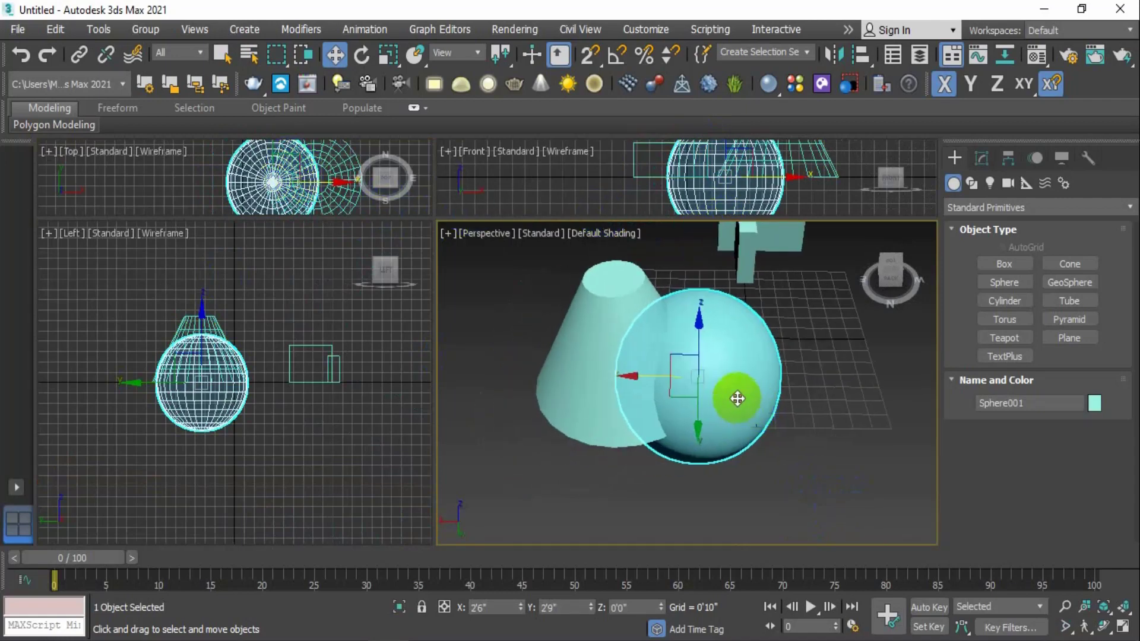
Apply a ProBoolean Intersection to the sphere, picking the cone as the second operand, and end the picking
{"action": "left_click", "coordinate": [995, 207]}
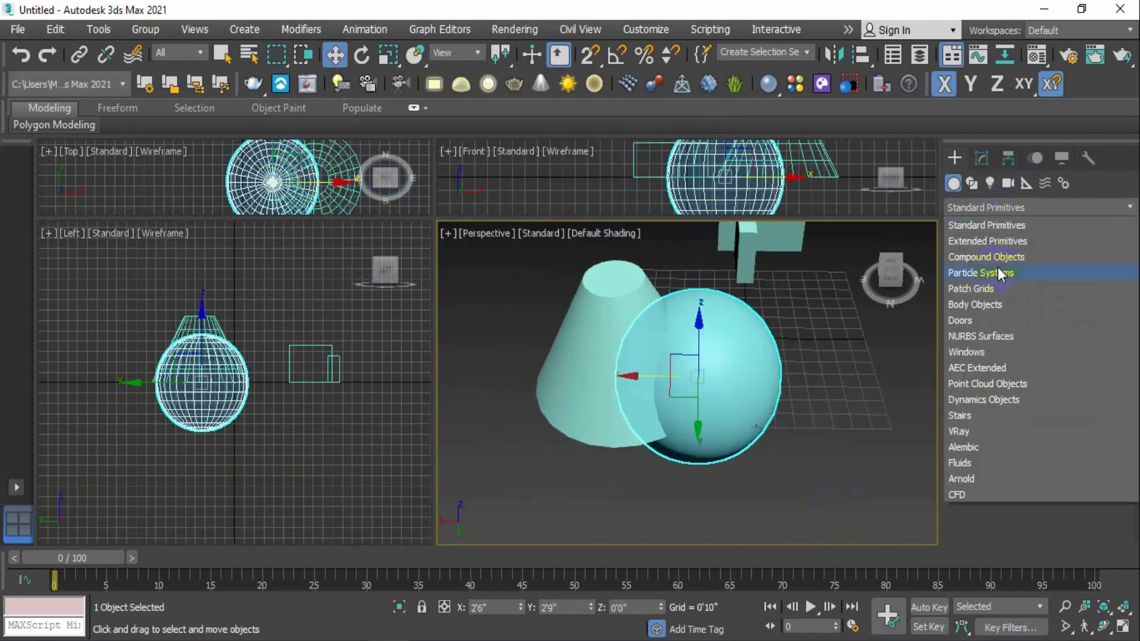
{"action": "left_click", "coordinate": [985, 256]}
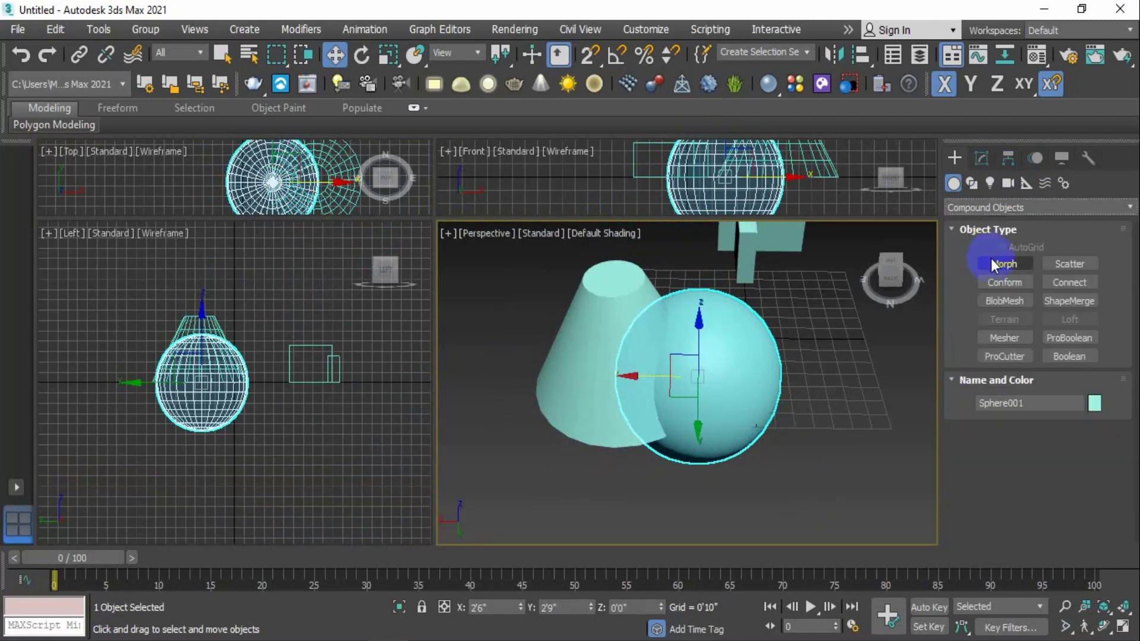
{"action": "left_click", "coordinate": [1073, 336]}
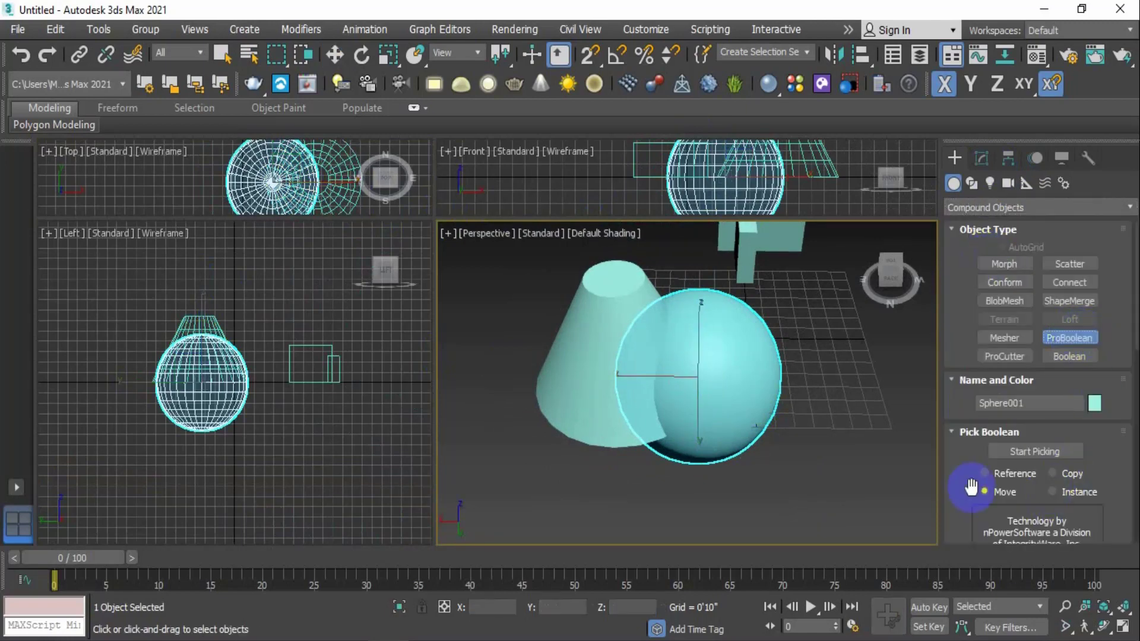
{"action": "scroll", "coordinate": [971, 486], "scroll_direction": "down", "scroll_amount": 4}
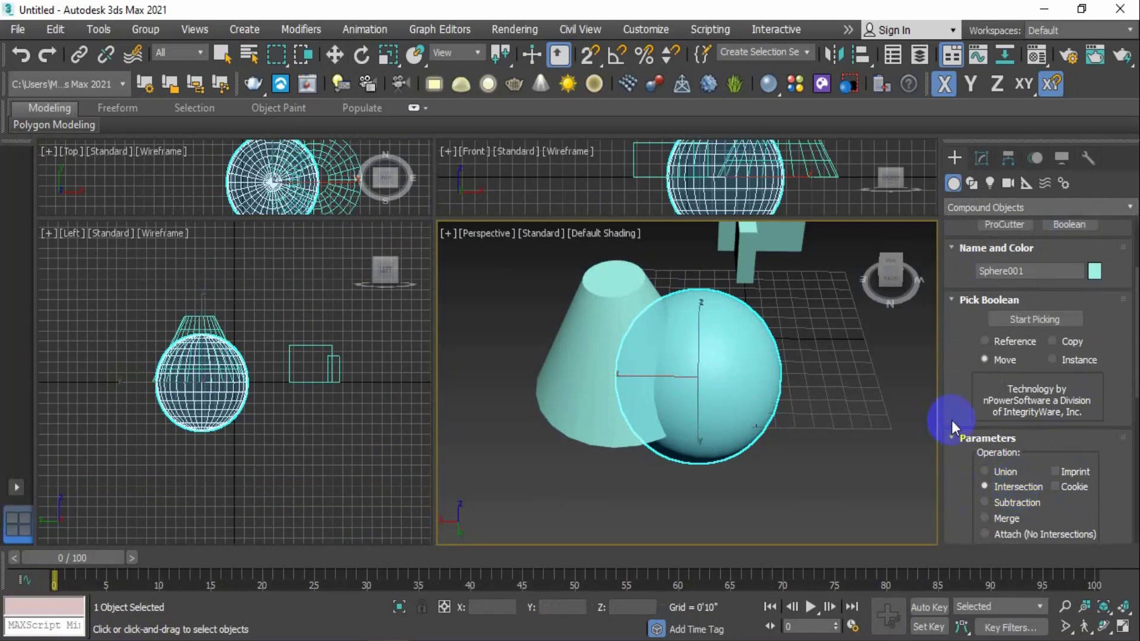
{"action": "scroll", "coordinate": [1006, 415], "scroll_direction": "up", "scroll_amount": 3}
{"action": "left_click", "coordinate": [1027, 423]}
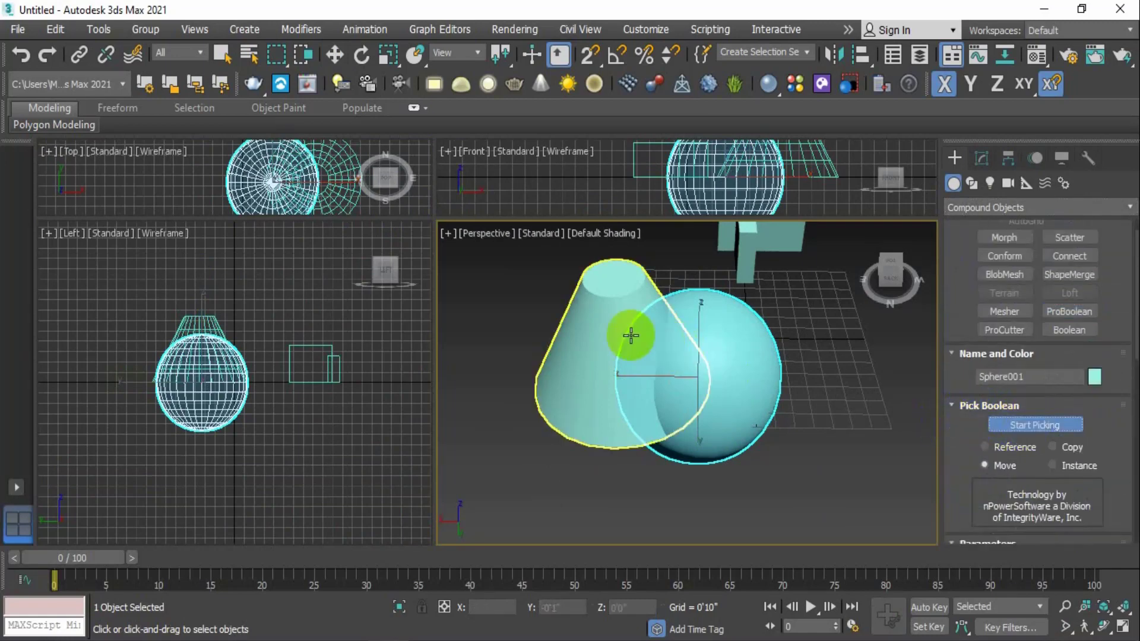
{"action": "left_click", "coordinate": [588, 334]}
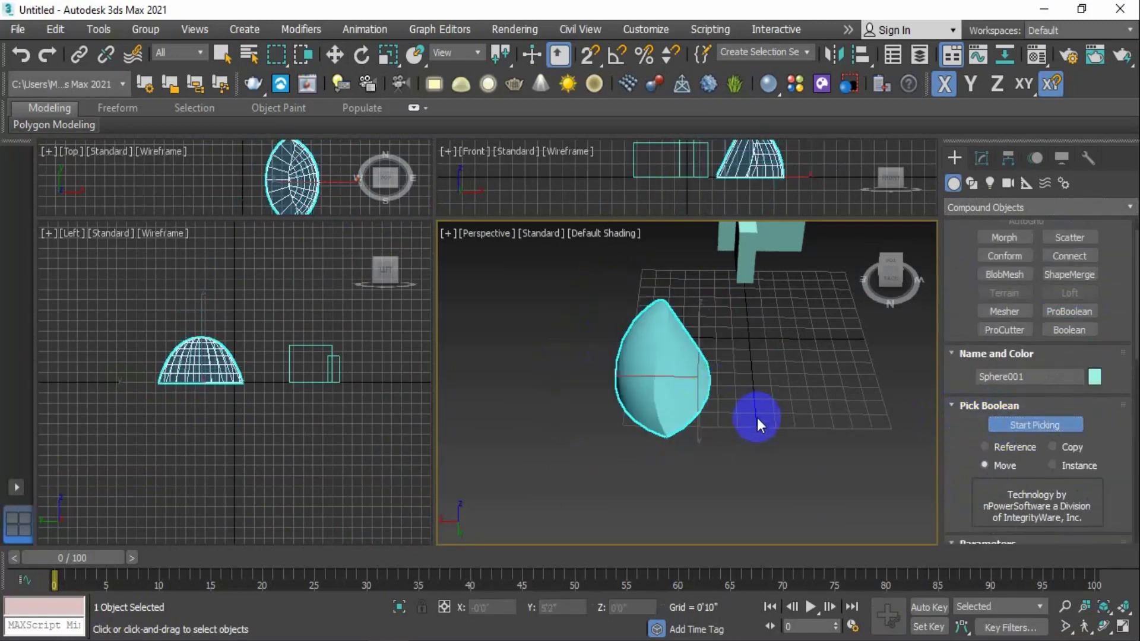
{"action": "left_click", "coordinate": [219, 53]}
Examine the shape of the sphere-cone intersection solid from several angles in the Perspective view
{"action": "middle_click_drag", "start_coordinate": [699, 437], "coordinate": [656, 434]}
{"action": "right_click", "coordinate": [656, 434]}
{"action": "left_click", "coordinate": [729, 377]}
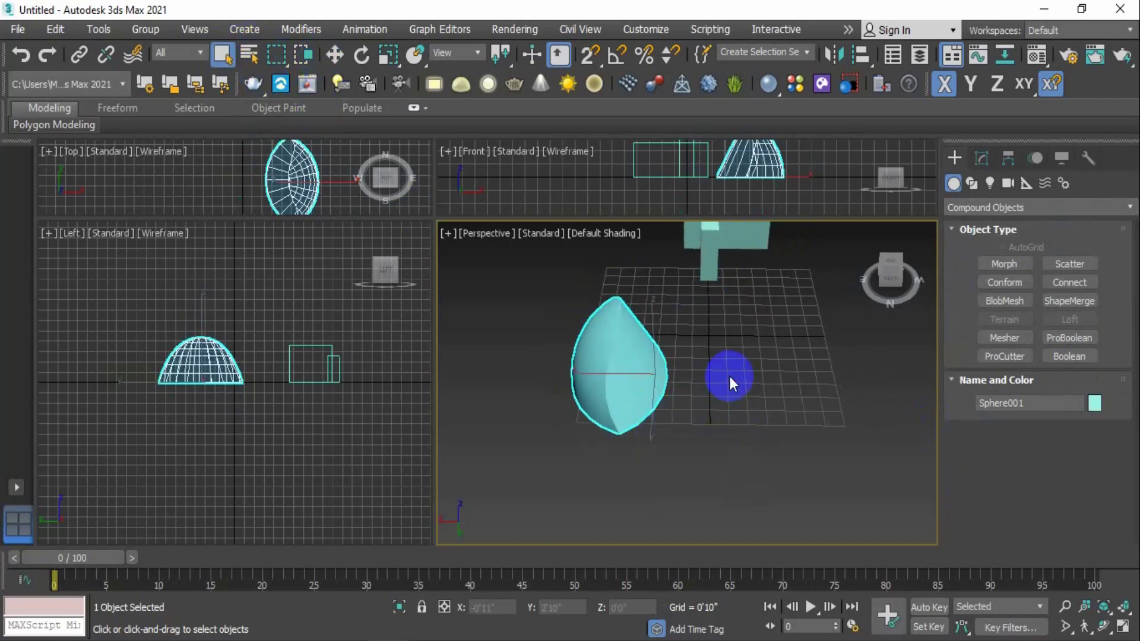
{"action": "mouse_move", "coordinate": [729, 404]}
{"action": "middle_mouse_down", "text": "alt"}
{"action": "mouse_move", "coordinate": [732, 447]}
{"action": "mouse_move", "coordinate": [679, 397]}
{"action": "mouse_move", "coordinate": [666, 305]}
{"action": "mouse_move", "coordinate": [782, 458]}
{"action": "mouse_move", "coordinate": [890, 493]}
{"action": "mouse_move", "coordinate": [757, 494]}
{"action": "mouse_move", "coordinate": [771, 402]}
{"action": "mouse_move", "coordinate": [748, 463]}
{"action": "mouse_move", "coordinate": [727, 434]}
{"action": "mouse_move", "coordinate": [738, 453]}
{"action": "mouse_move", "coordinate": [682, 420]}
{"action": "mouse_move", "coordinate": [700, 458]}
{"action": "mouse_move", "coordinate": [683, 445]}
{"action": "middle_mouse_up", "text": "alt"}
{"action": "left_click", "coordinate": [733, 447]}
{"action": "left_click", "coordinate": [603, 405]}
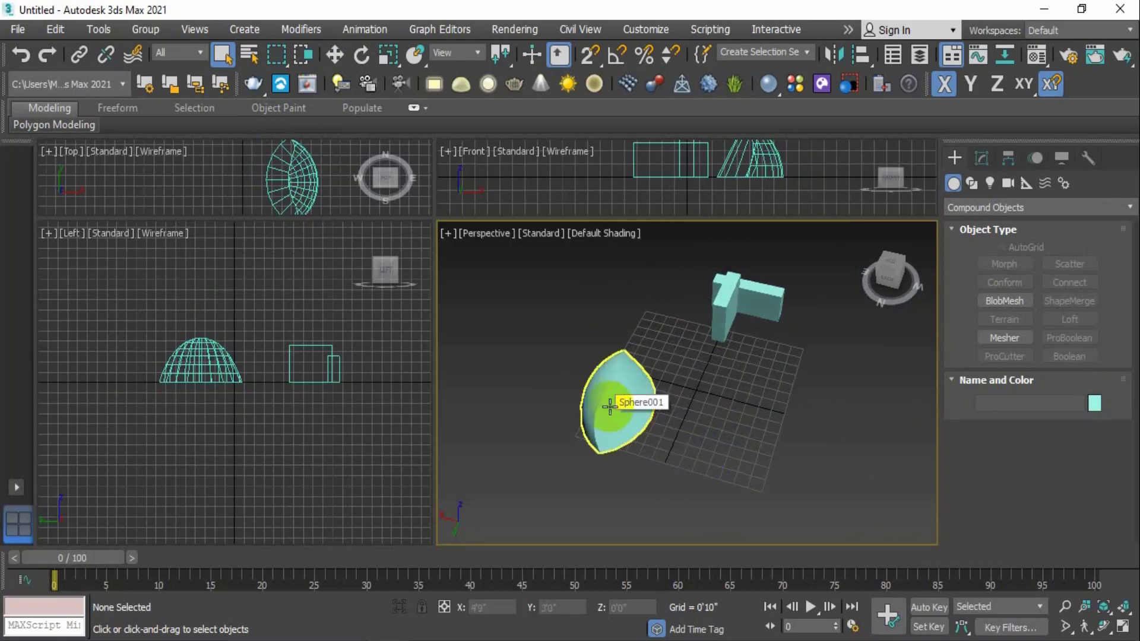
{"action": "middle_click_drag", "start_coordinate": [644, 376], "coordinate": [624, 389], "text": "alt"}
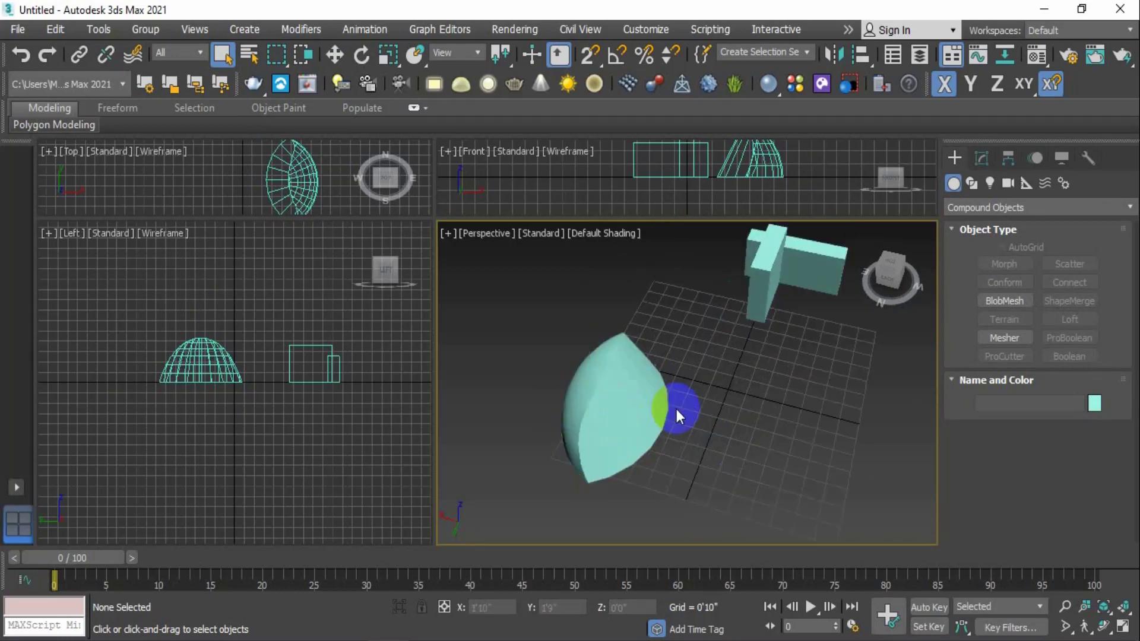
{"action": "left_click", "coordinate": [636, 419]}
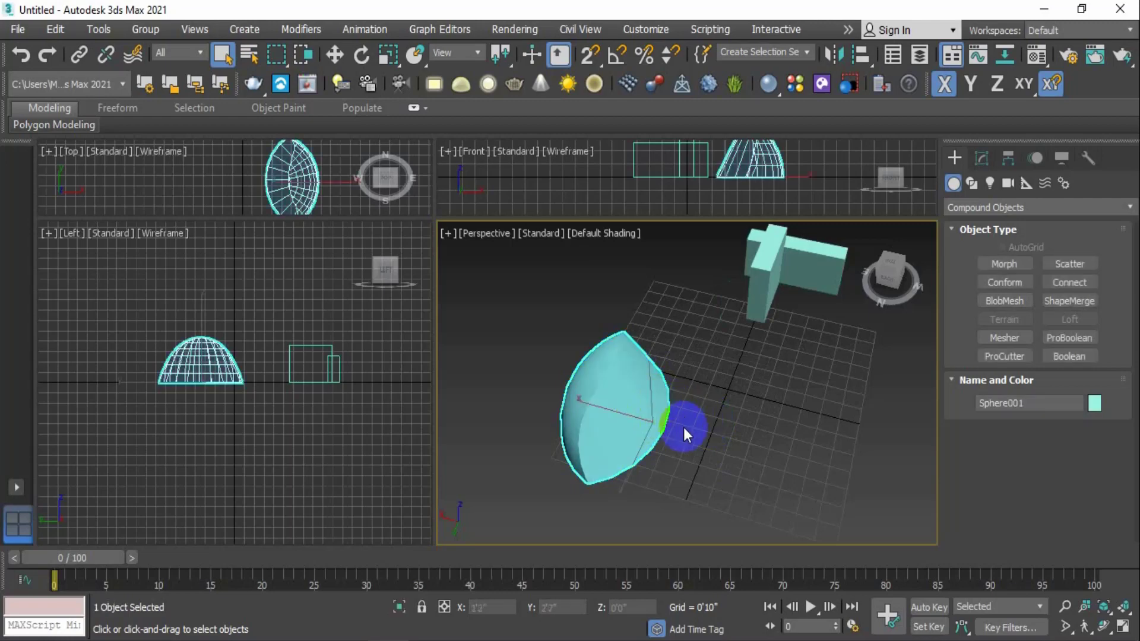
{"action": "left_click", "coordinate": [634, 424]}
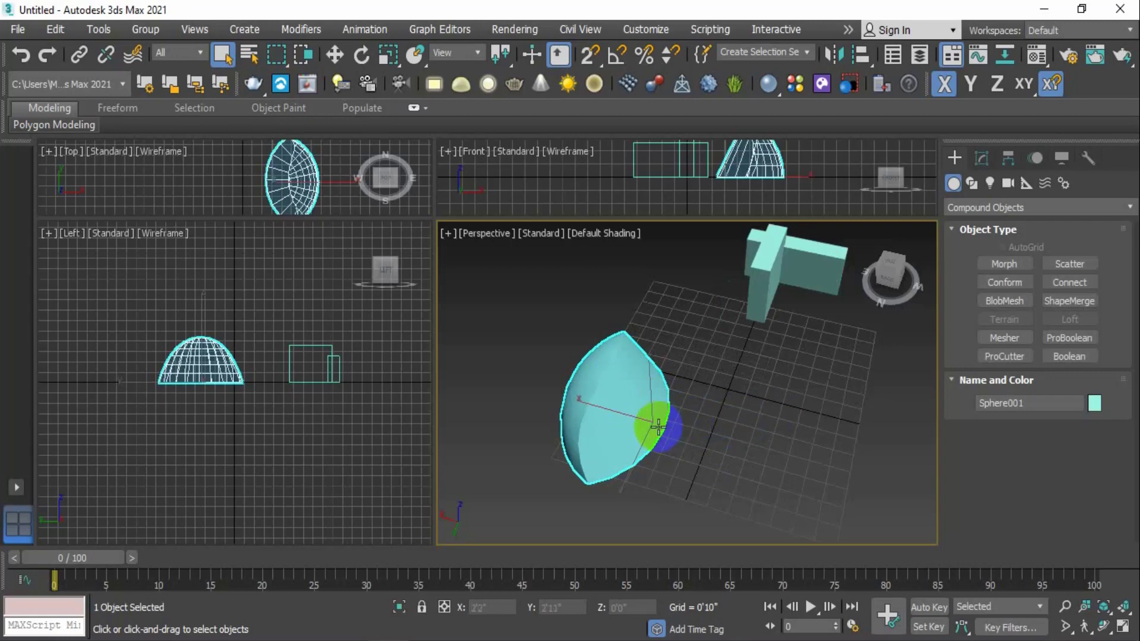
{"action": "middle_click_drag", "start_coordinate": [657, 427], "coordinate": [718, 437], "text": "alt"}
Delete the sphere-cone intersection solid and enlarge the Perspective view
{"action": "left_click", "coordinate": [640, 401]}
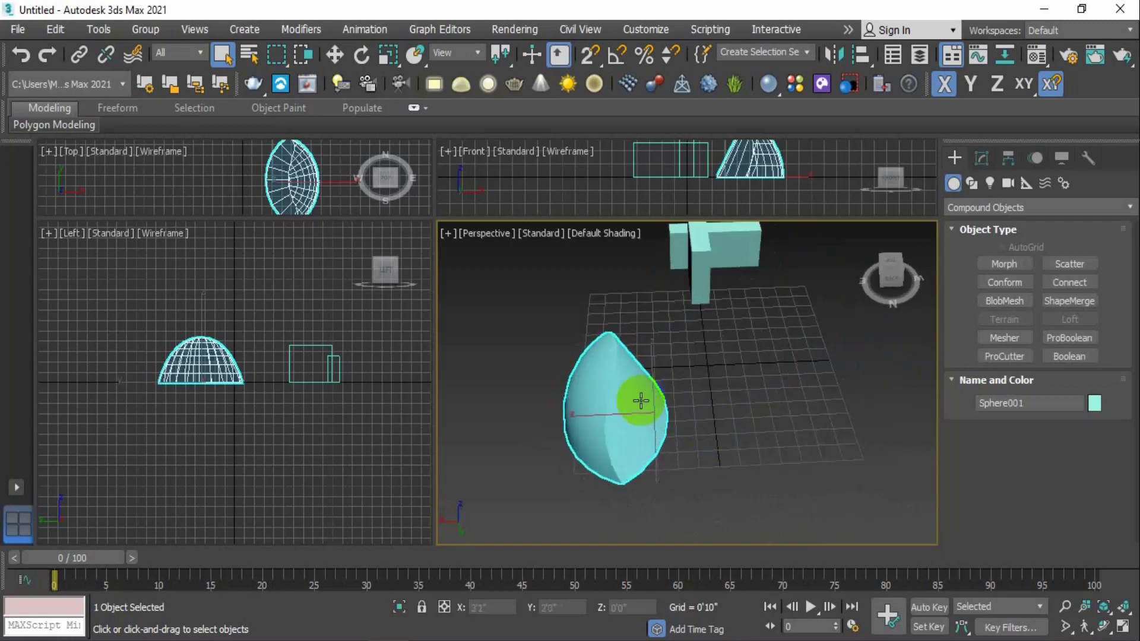
{"action": "key", "text": "Delete"}
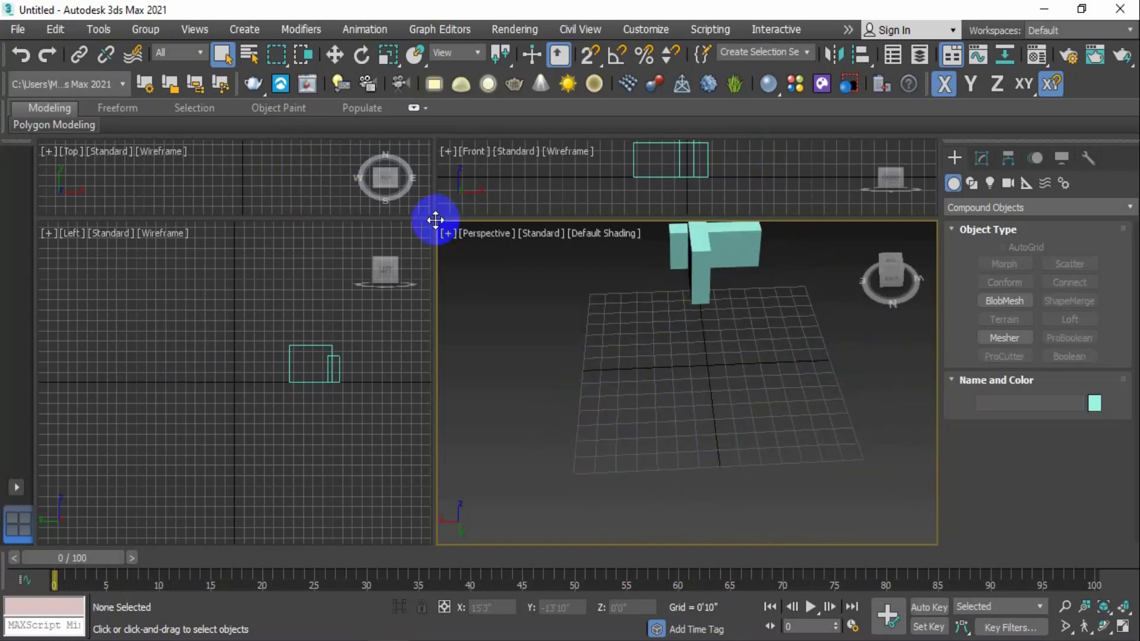
{"action": "left_click_drag", "start_coordinate": [436, 221], "coordinate": [220, 181]}
Move the box that runs along Y to about X -1'10", Y -8'2" so it crosses the middle of the other box
{"action": "middle_click_drag", "start_coordinate": [549, 340], "coordinate": [687, 402], "text": "alt"}
{"action": "left_click", "coordinate": [657, 338]}
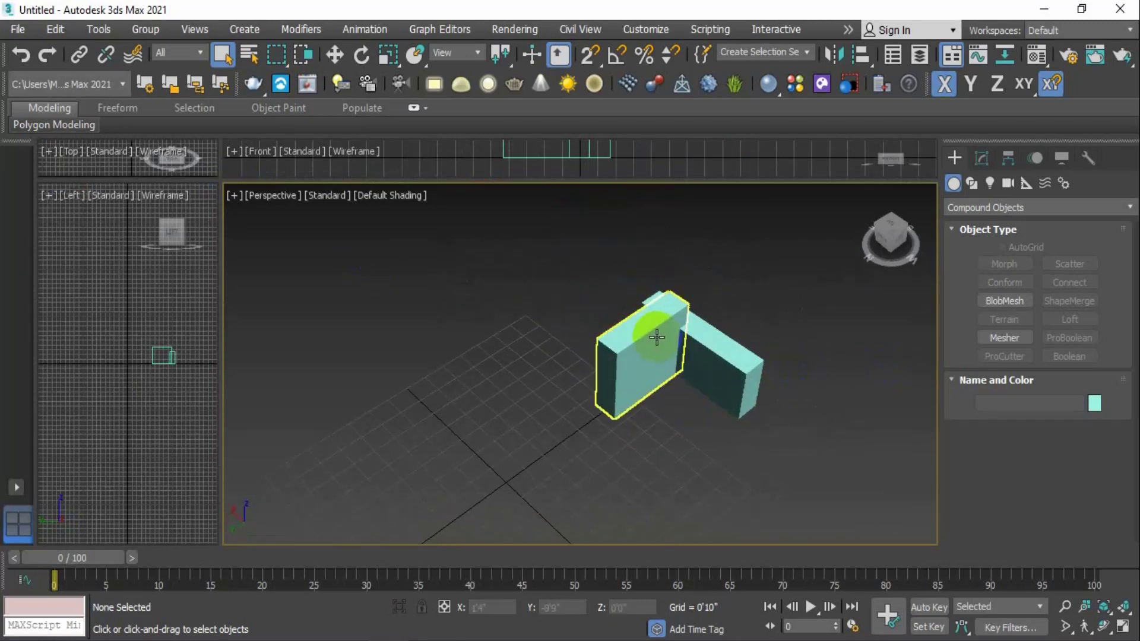
{"action": "left_click", "coordinate": [335, 55]}
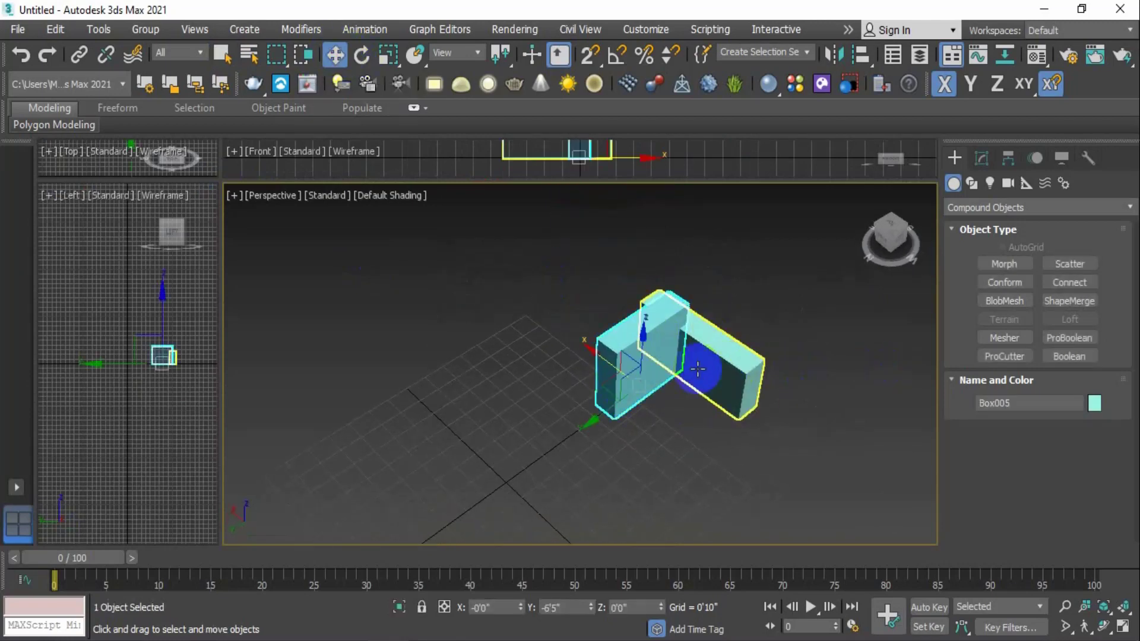
{"action": "left_click_drag", "start_coordinate": [698, 370], "coordinate": [725, 418]}
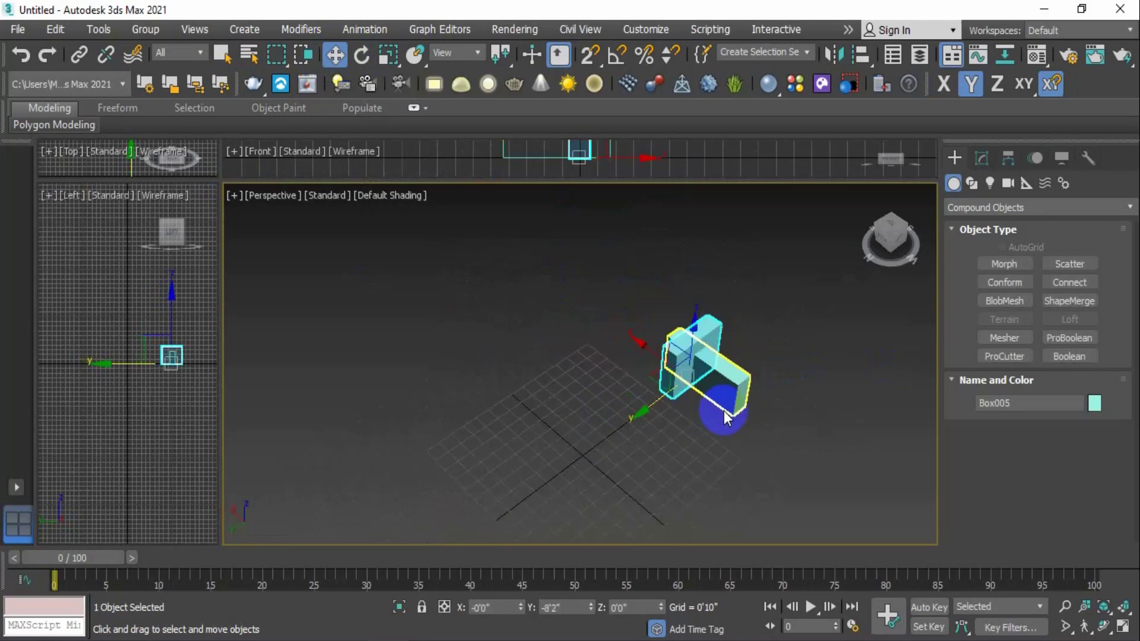
{"action": "middle_click_drag", "start_coordinate": [725, 418], "coordinate": [667, 374], "text": "alt"}
{"action": "left_click_drag", "start_coordinate": [641, 361], "coordinate": [746, 411]}
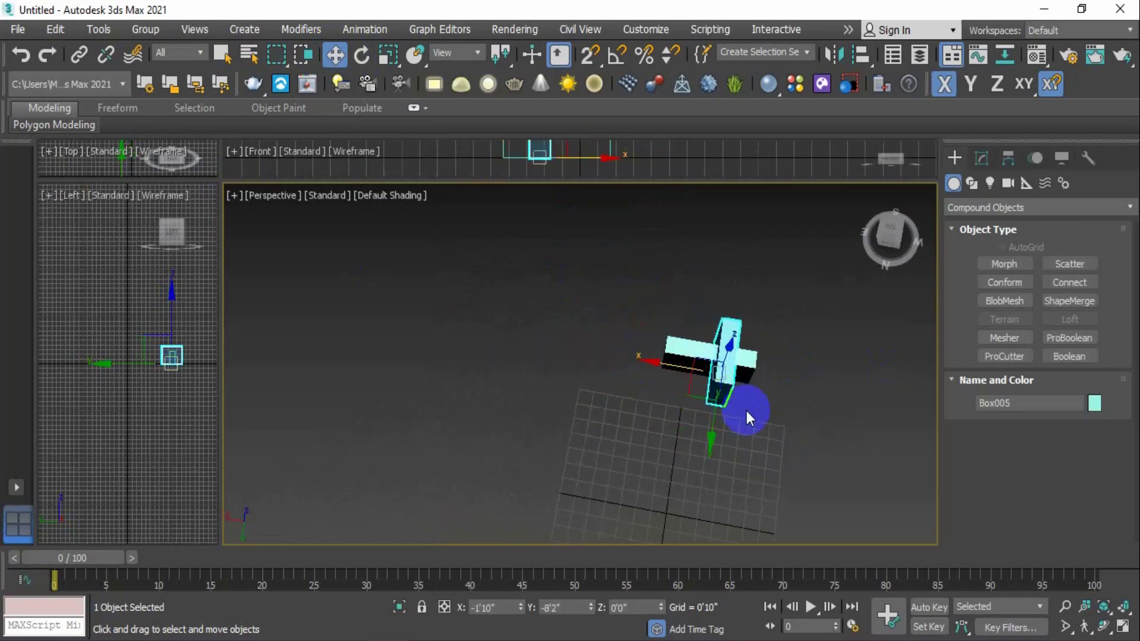
Clone the two crossed boxes together along positive Y, placing the copies on the grid
{"action": "middle_click_drag", "start_coordinate": [746, 411], "coordinate": [700, 415], "text": "alt"}
{"action": "scroll", "coordinate": [700, 415], "scroll_direction": "up", "scroll_amount": 3}
{"action": "left_click_drag", "start_coordinate": [817, 291], "coordinate": [706, 415]}
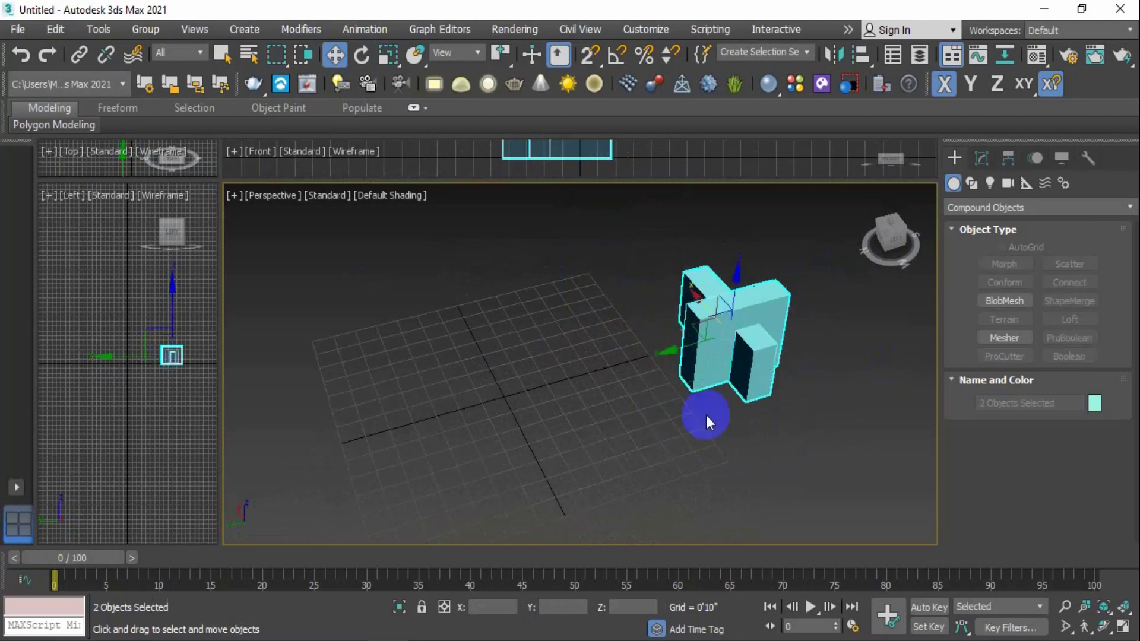
{"action": "mouse_move", "coordinate": [675, 354]}
{"action": "left_mouse_down"}
{"action": "mouse_move", "coordinate": [482, 398]}
{"action": "mouse_move", "coordinate": [693, 337]}
{"action": "mouse_move", "coordinate": [422, 400]}
{"action": "left_mouse_up"}
{"action": "left_click", "coordinate": [580, 406]}
{"action": "middle_click_drag", "start_coordinate": [538, 440], "coordinate": [593, 427]}
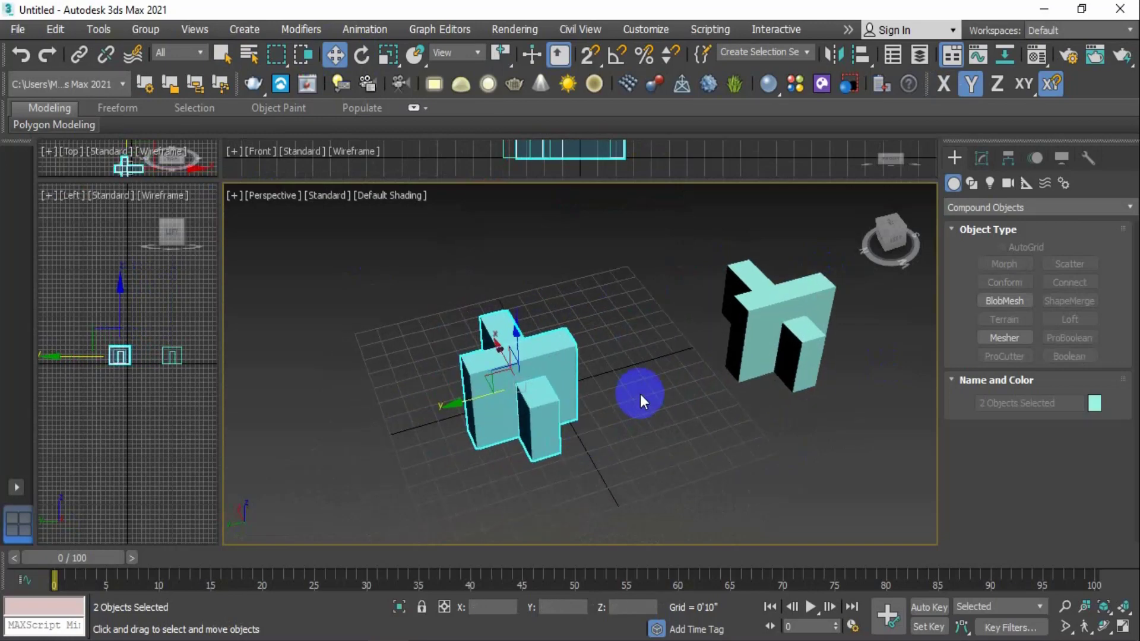
{"action": "left_click", "coordinate": [595, 331]}
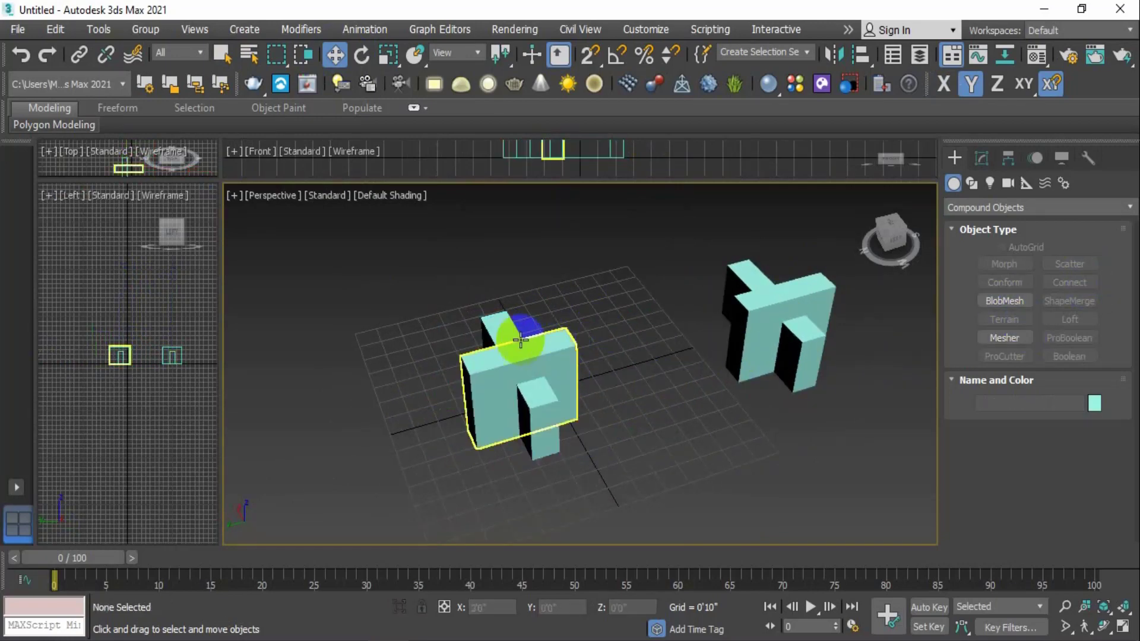
{"action": "left_click_drag", "start_coordinate": [465, 419], "coordinate": [463, 420]}
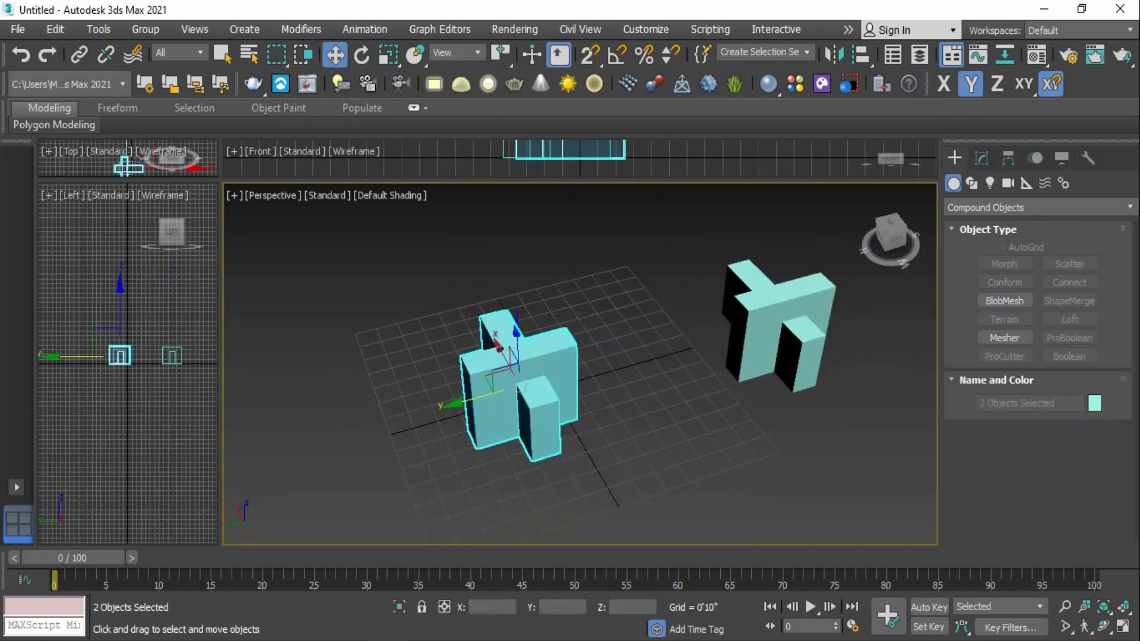
{"action": "left_click", "coordinate": [611, 400]}
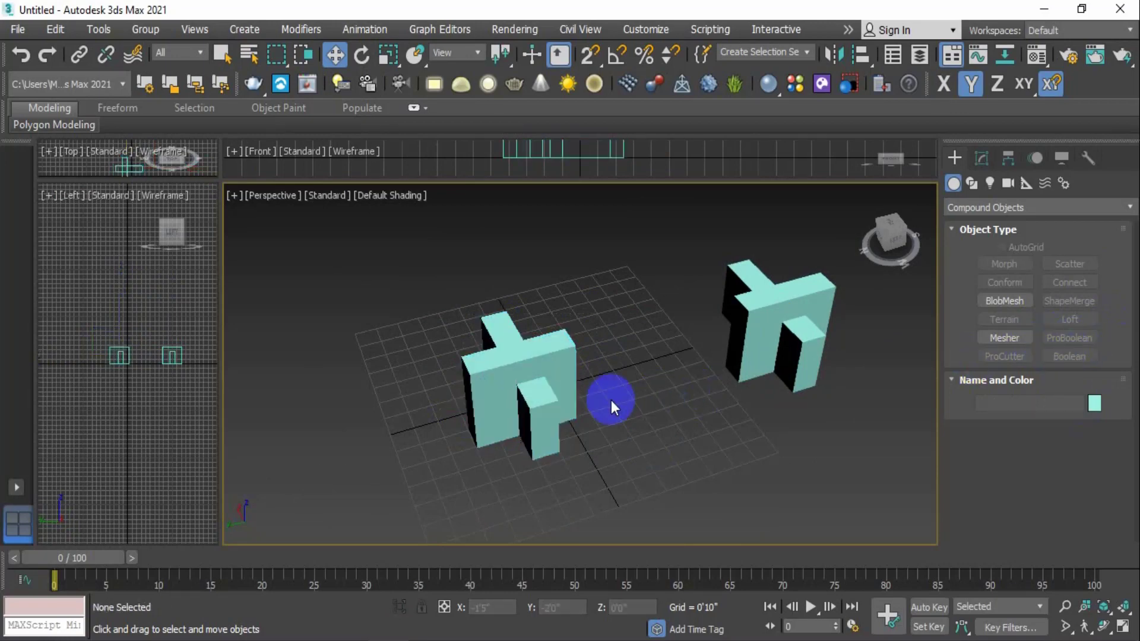
{"action": "left_click", "coordinate": [508, 319]}
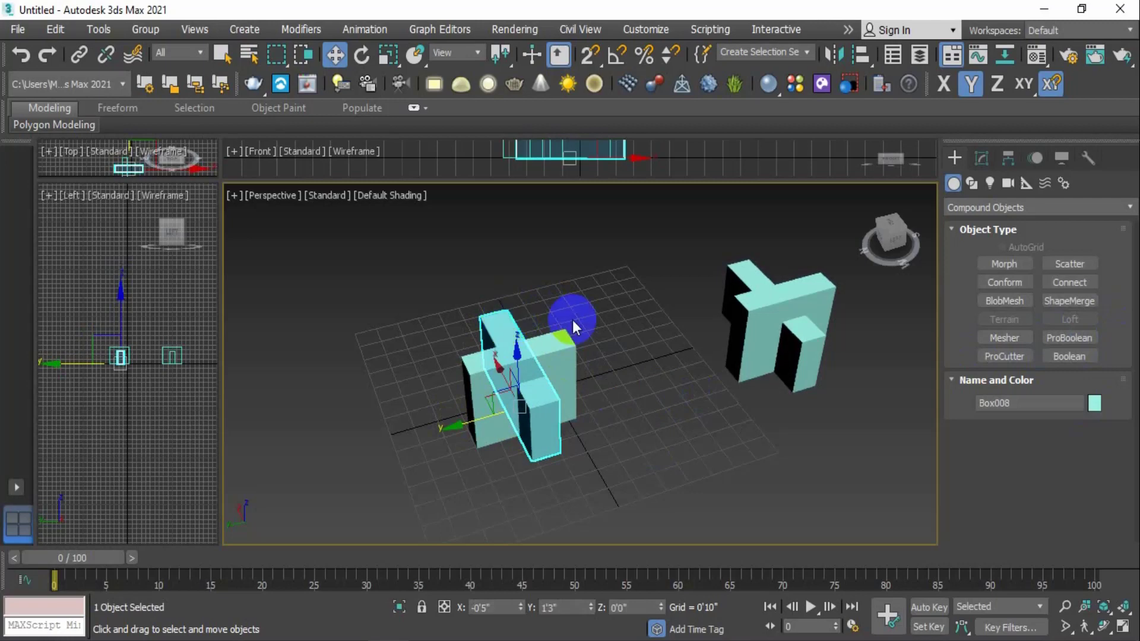
{"action": "left_click_drag", "start_coordinate": [619, 311], "coordinate": [383, 489]}
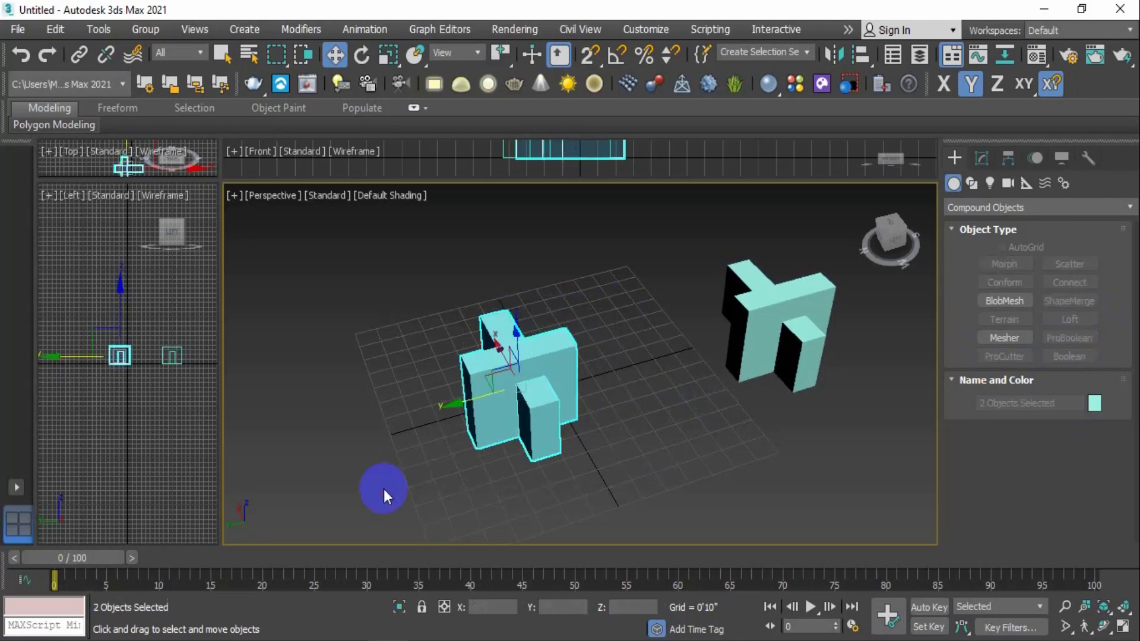
{"action": "left_click", "coordinate": [704, 390]}
Start ProBoolean on the cloned box that runs along X, set the operation to Subtraction, and leave the command without picking an operand
{"action": "left_click", "coordinate": [502, 332]}
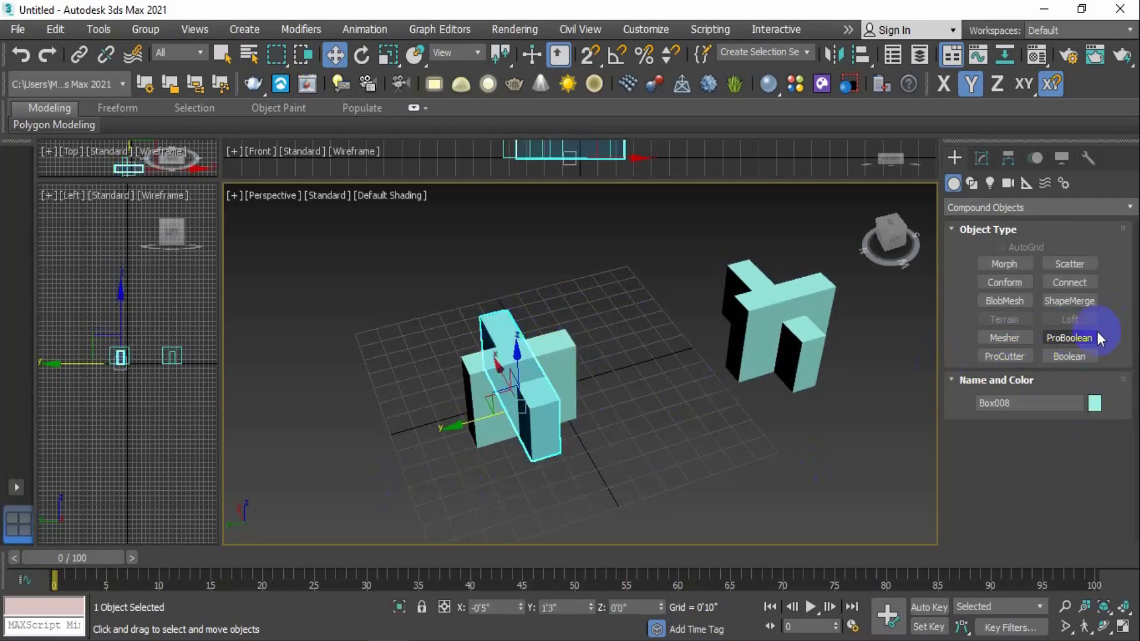
{"action": "left_click", "coordinate": [1077, 337]}
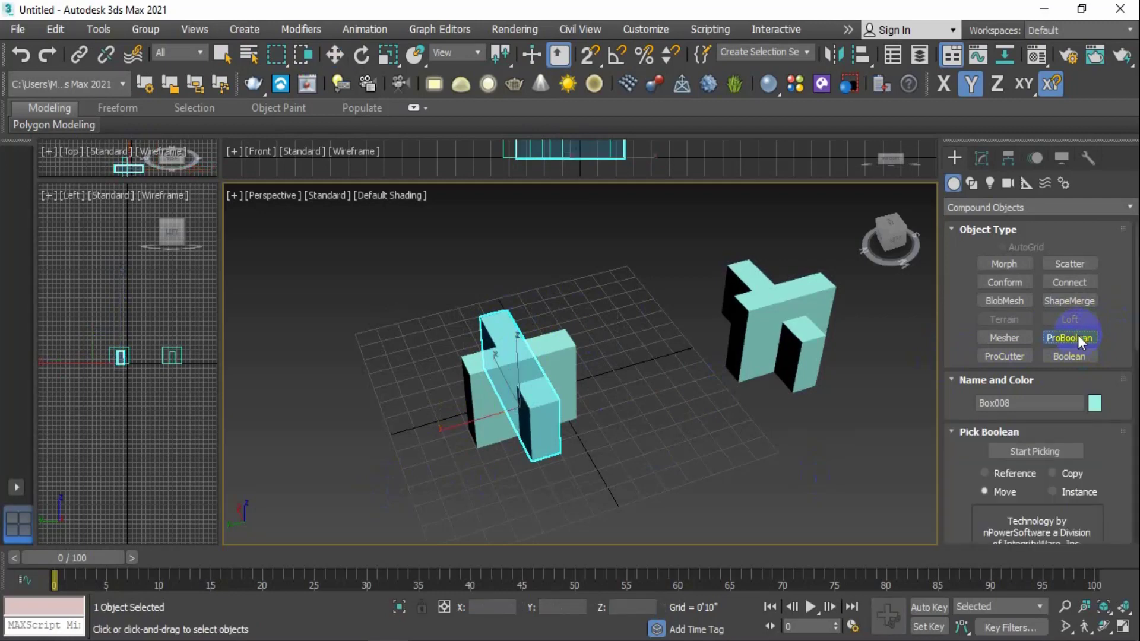
{"action": "scroll", "coordinate": [960, 483], "scroll_direction": "down", "scroll_amount": 5}
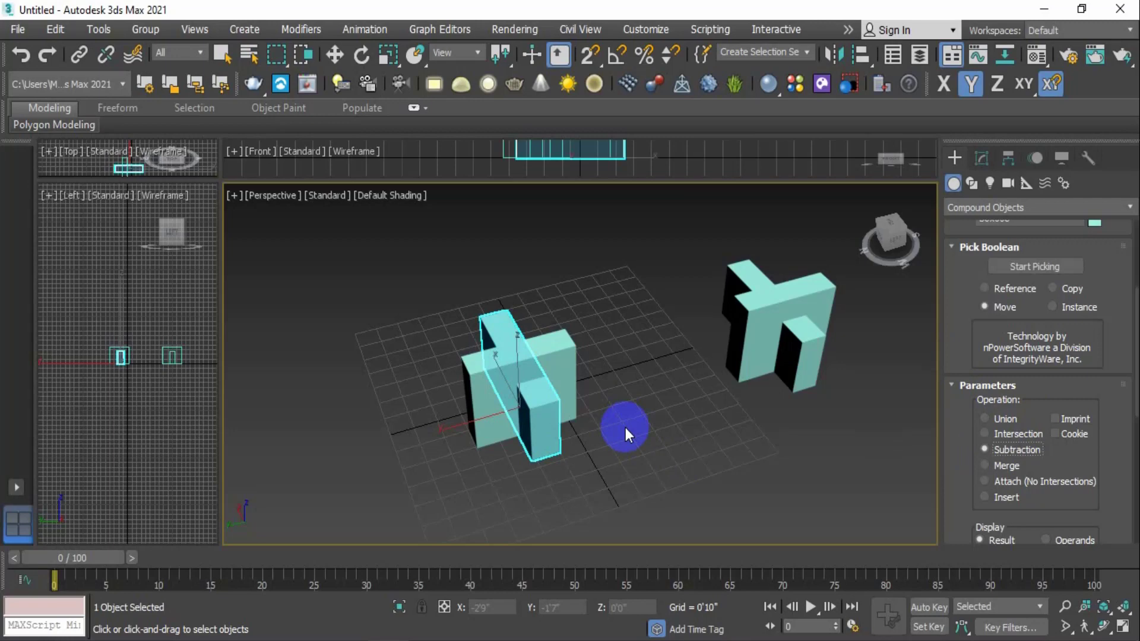
{"action": "scroll", "coordinate": [962, 196], "scroll_direction": "up", "scroll_amount": 5}
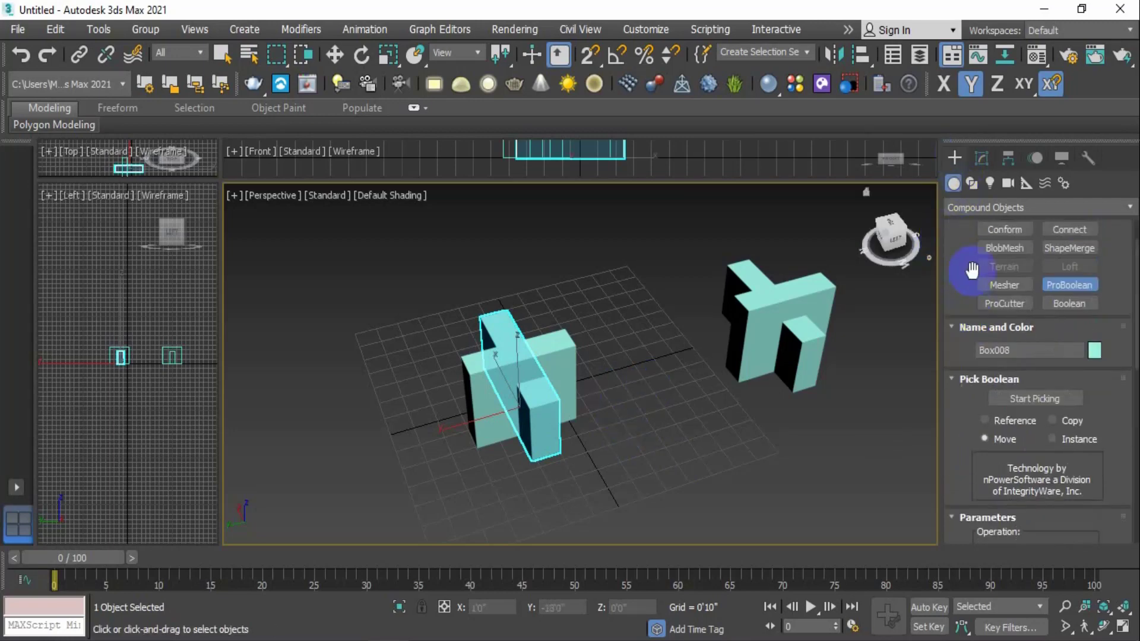
{"action": "left_click", "coordinate": [222, 54]}
Delete the two crossed boxes that stand on the grid, keeping the other crossed pair
{"action": "left_click", "coordinate": [573, 363]}
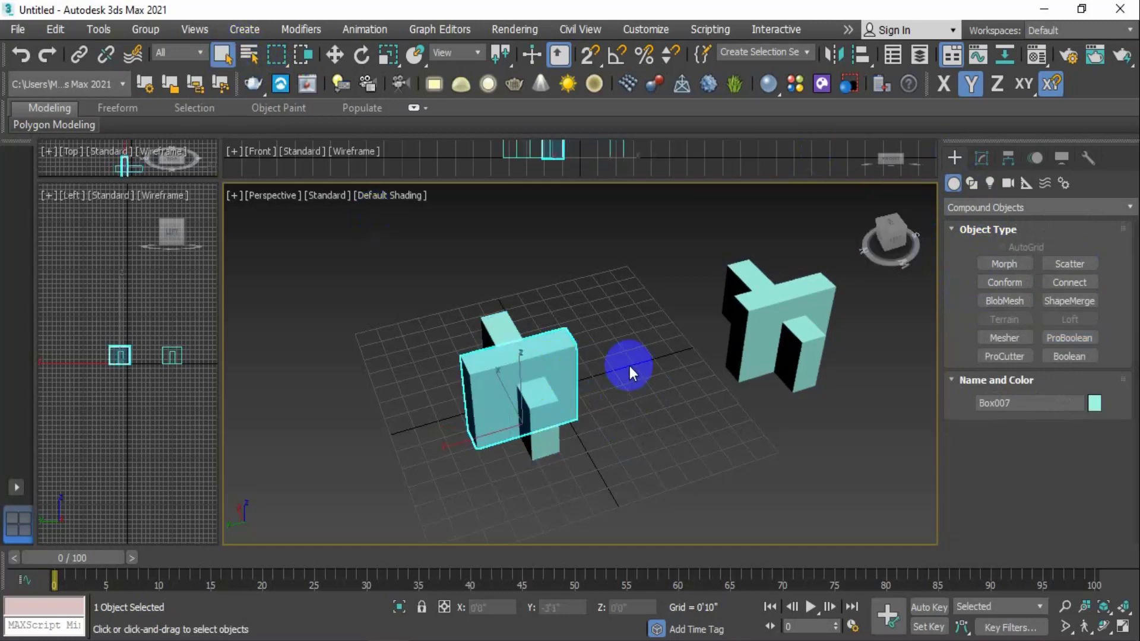
{"action": "key", "text": "Delete"}
{"action": "left_click", "coordinate": [526, 372]}
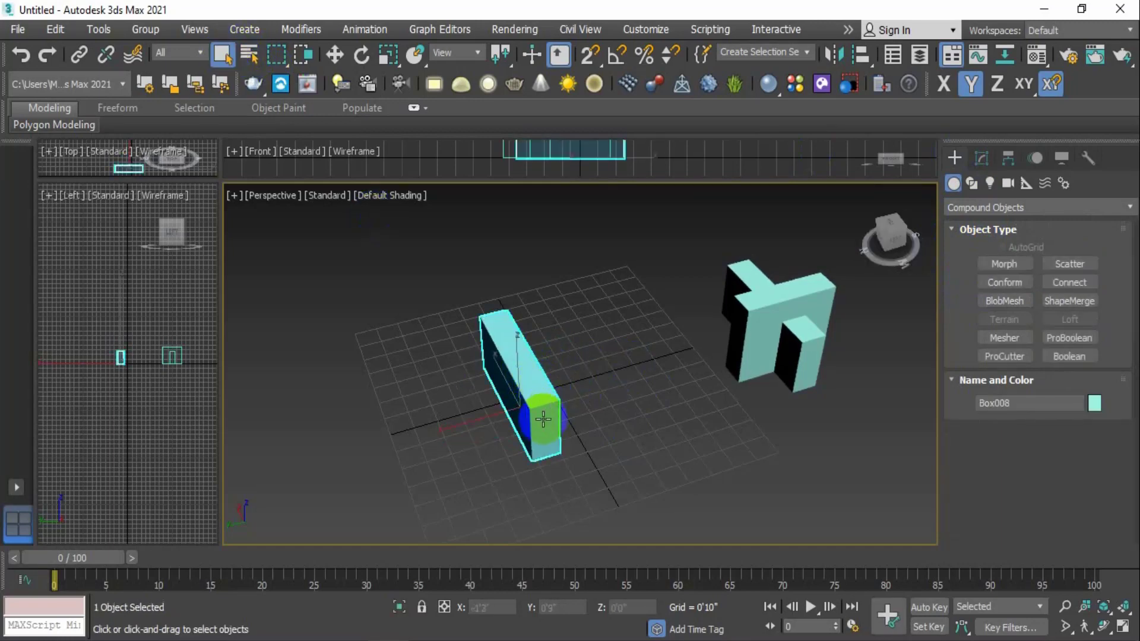
{"action": "key", "text": "Delete"}
Create a tall wall-like box about 8'4" long and 1'0" wide along Y on the grid
{"action": "left_click", "coordinate": [983, 207]}
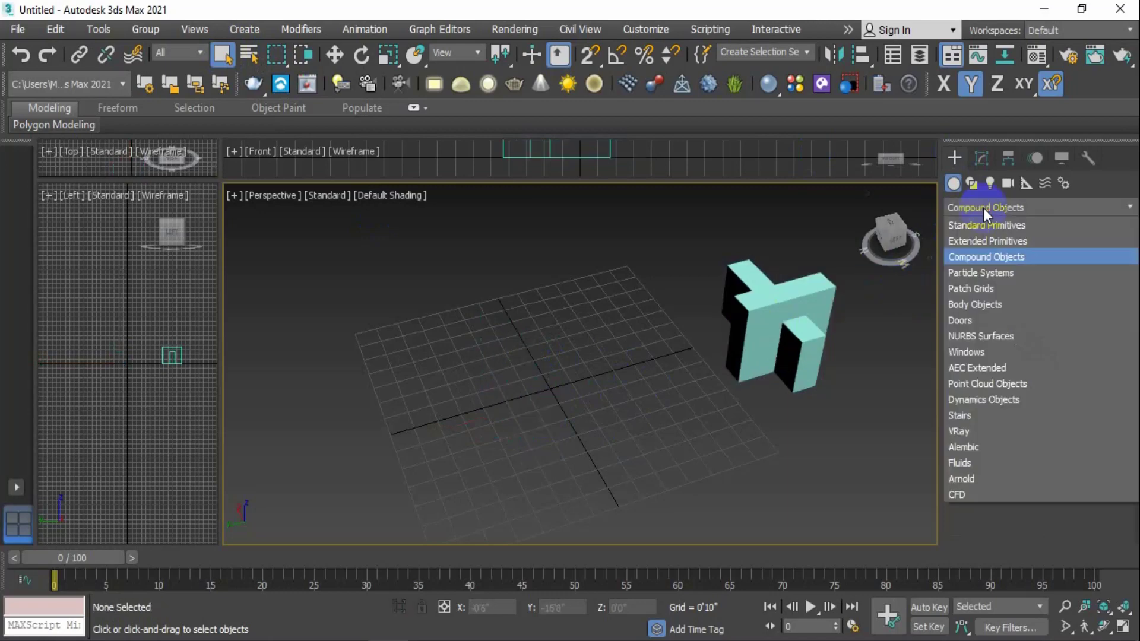
{"action": "left_click", "coordinate": [970, 227]}
{"action": "left_click", "coordinate": [1003, 264]}
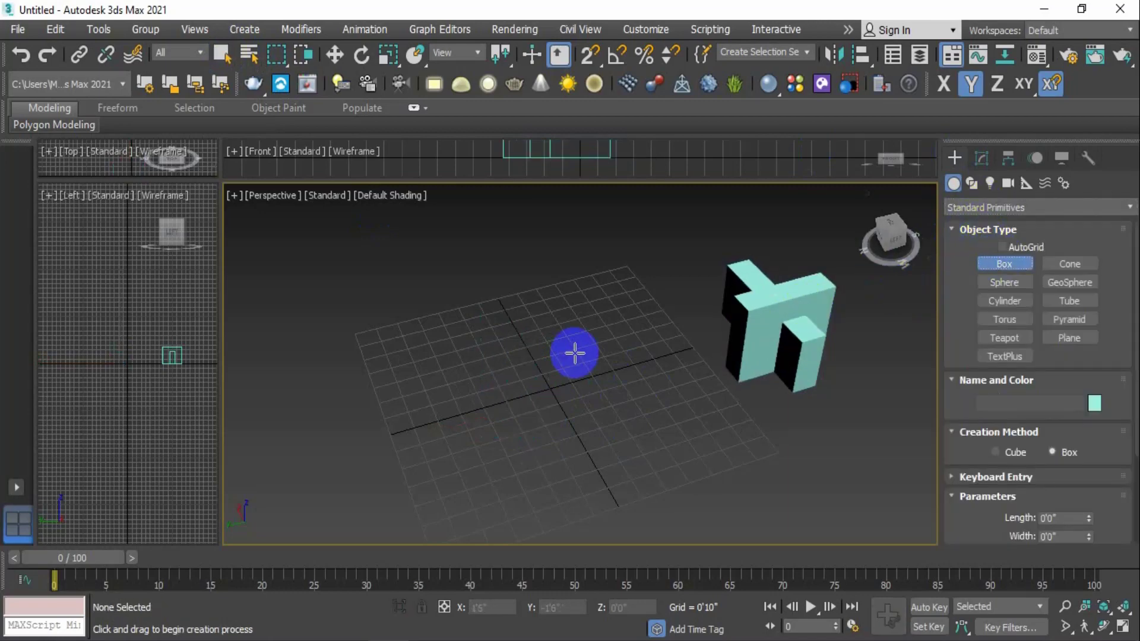
{"action": "left_click_drag", "start_coordinate": [575, 354], "coordinate": [360, 435]}
{"action": "left_click", "coordinate": [322, 249]}
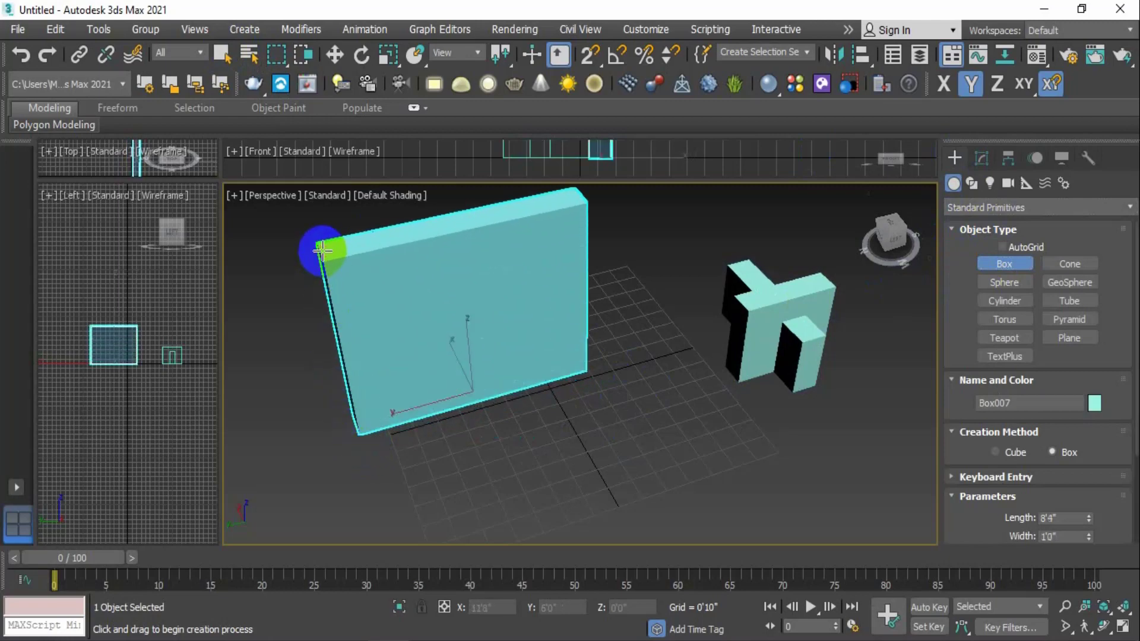
{"action": "middle_click_drag", "start_coordinate": [553, 405], "coordinate": [580, 432]}
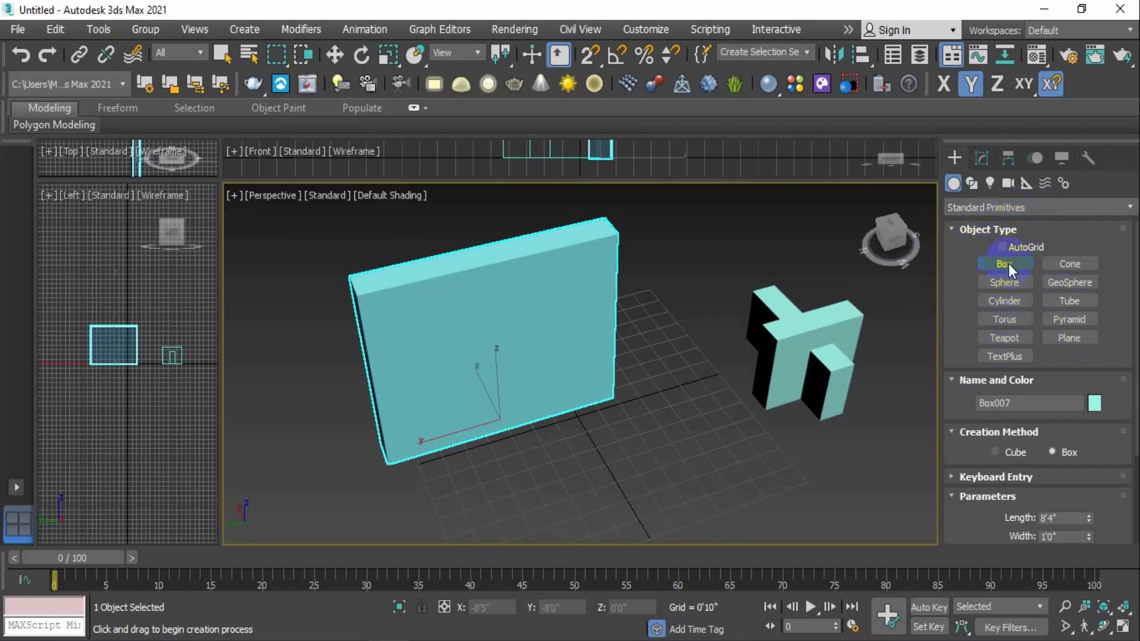
Create a smaller box with a base about 2'3" long and 3'6" wide in front of the wall
{"action": "left_click_drag", "start_coordinate": [502, 460], "coordinate": [602, 498]}
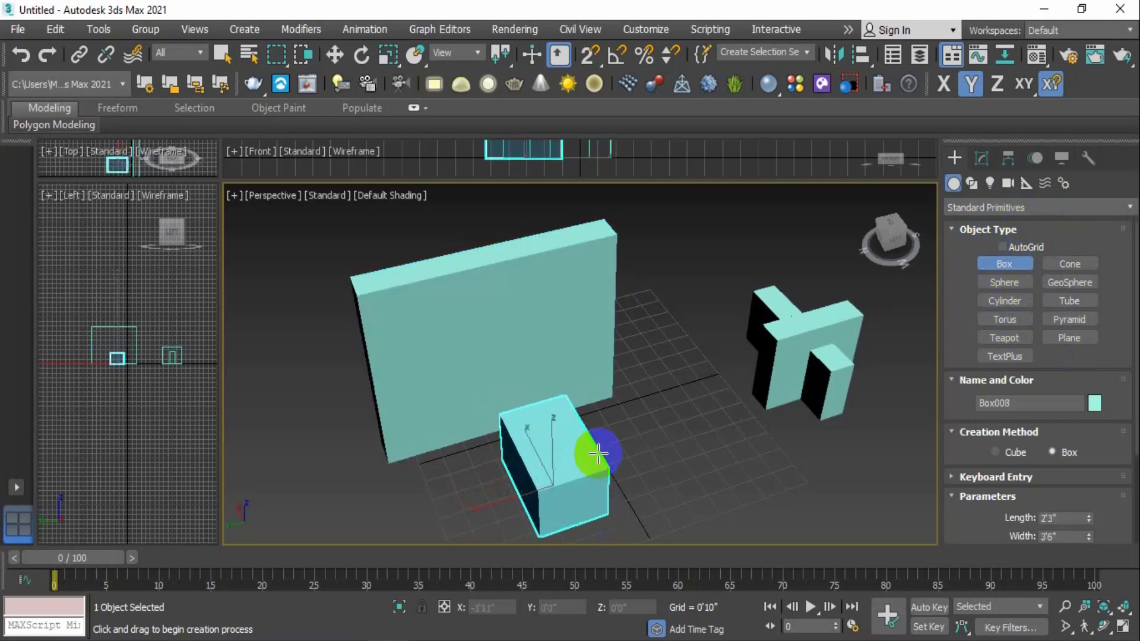
{"action": "scroll", "coordinate": [611, 468], "scroll_direction": "down", "scroll_amount": 3}
{"action": "middle_click_drag", "start_coordinate": [604, 510], "coordinate": [647, 488], "text": "alt"}
Move the small box to about X 0'9", Y 1'11", Z 2'11" so it passes through the wall on both sides
{"action": "left_click", "coordinate": [335, 55]}
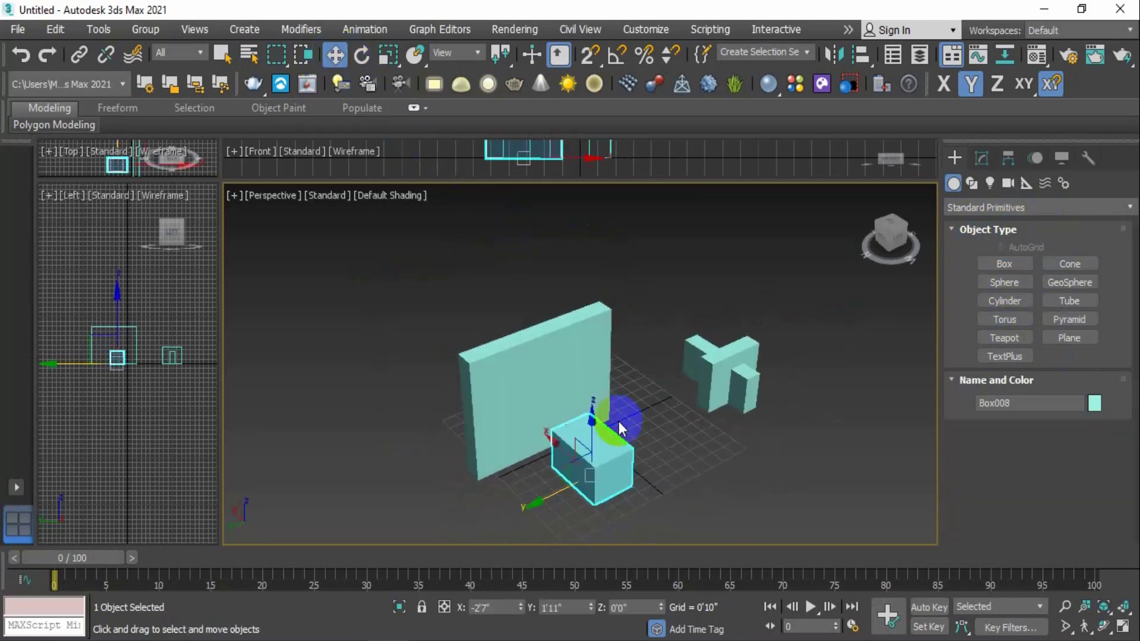
{"action": "left_click_drag", "start_coordinate": [591, 421], "coordinate": [527, 369]}
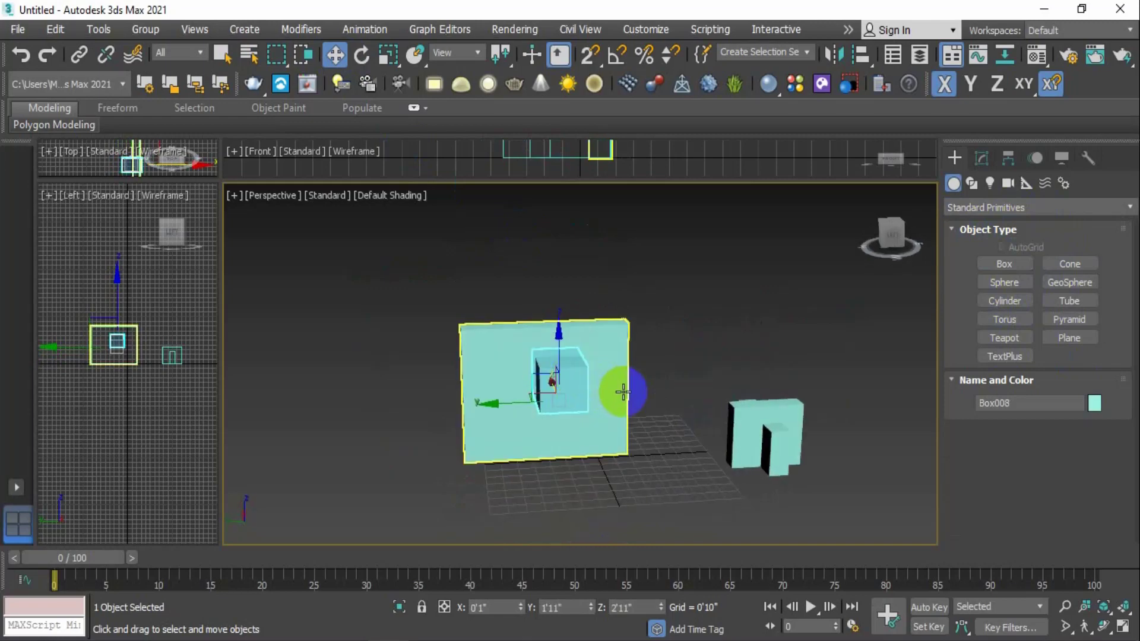
{"action": "middle_click_drag", "start_coordinate": [624, 386], "coordinate": [725, 484], "text": "alt"}
{"action": "left_click", "coordinate": [630, 408]}
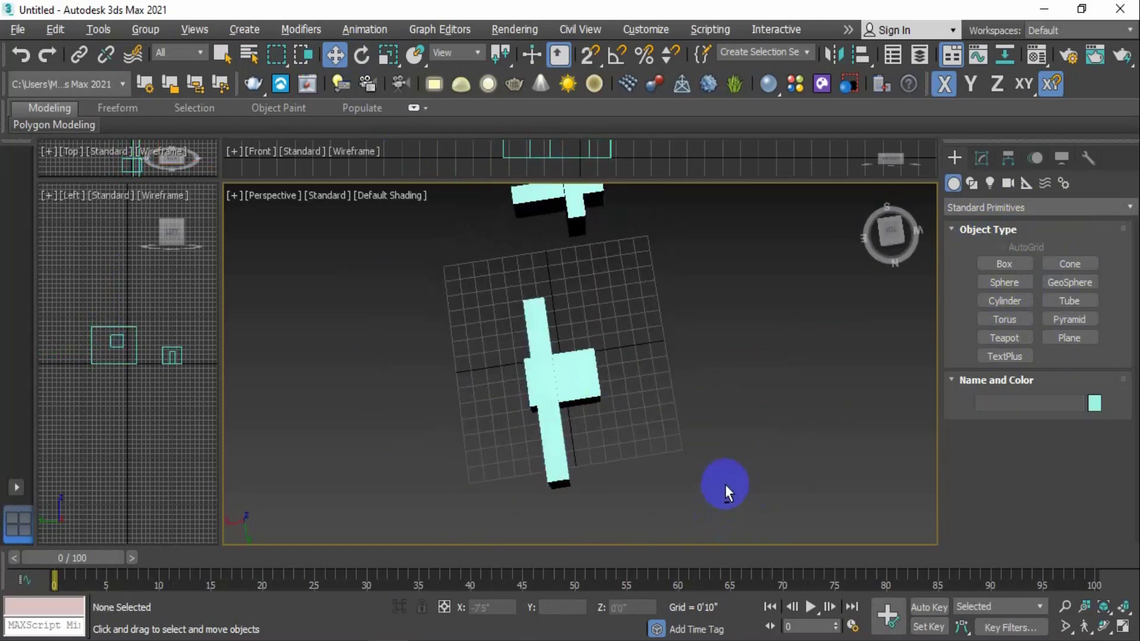
{"action": "left_click", "coordinate": [582, 374]}
{"action": "left_click_drag", "start_coordinate": [513, 392], "coordinate": [498, 391]}
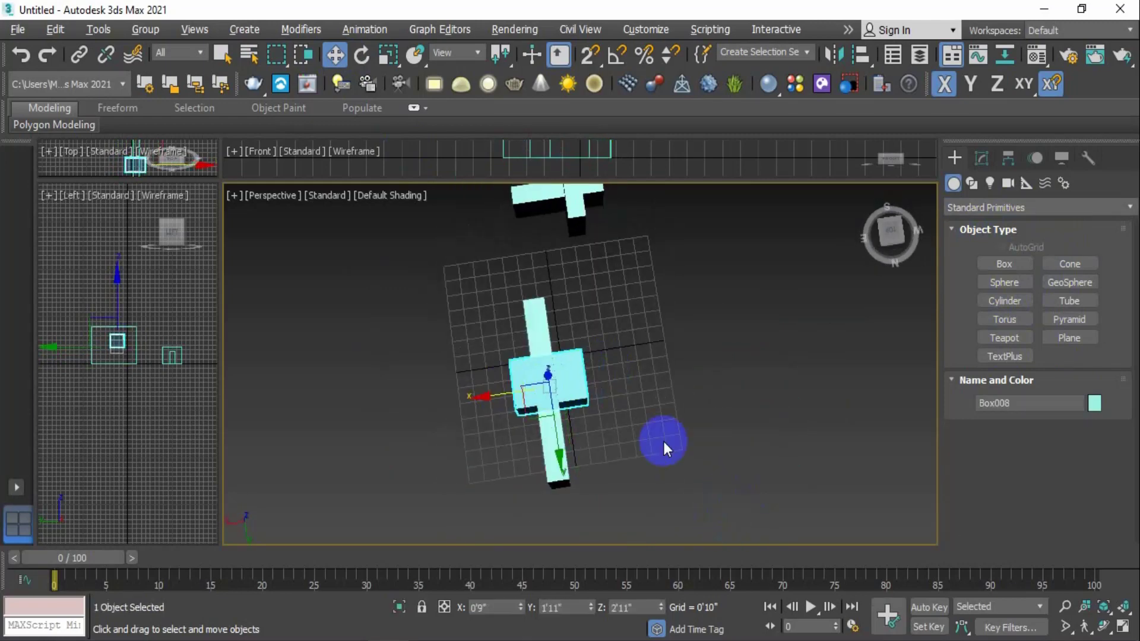
Delete the remaining pair of crossed boxes beside the wall
{"action": "middle_click_drag", "start_coordinate": [663, 440], "coordinate": [509, 363], "text": "alt"}
{"action": "left_click_drag", "start_coordinate": [804, 365], "coordinate": [697, 483]}
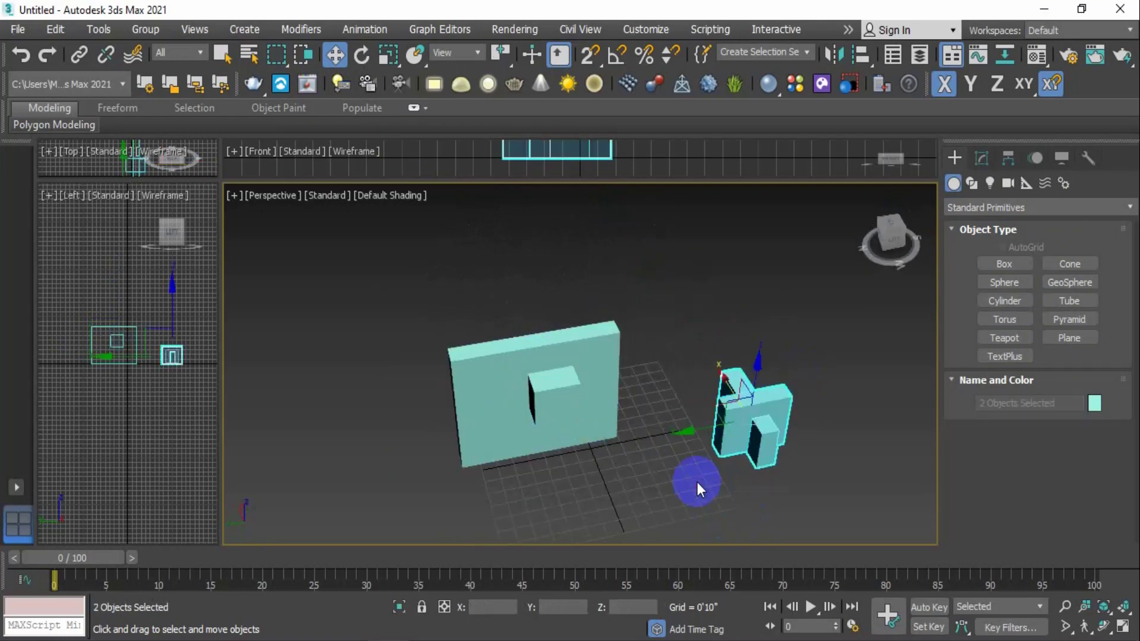
{"action": "key", "text": "Delete"}
Clone the wall and the small box together along negative Y as one copy, placed clear of the originals
{"action": "left_click_drag", "start_coordinate": [651, 313], "coordinate": [528, 409]}
{"action": "middle_click_drag", "start_coordinate": [674, 433], "coordinate": [668, 434]}
{"action": "left_click_drag", "start_coordinate": [462, 397], "coordinate": [733, 381], "text": "shift"}
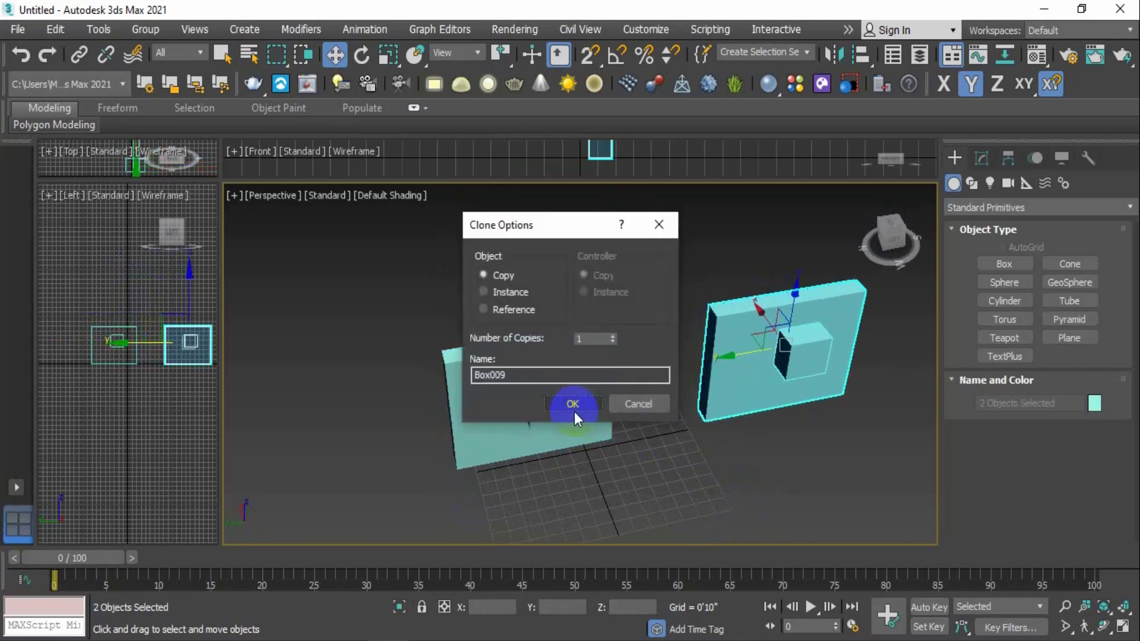
{"action": "left_click", "coordinate": [575, 403]}
{"action": "mouse_move", "coordinate": [629, 432]}
{"action": "middle_mouse_down"}
{"action": "mouse_move", "coordinate": [670, 435]}
{"action": "mouse_move", "coordinate": [626, 440]}
{"action": "mouse_move", "coordinate": [646, 440]}
{"action": "mouse_move", "coordinate": [631, 453]}
{"action": "middle_mouse_up"}
{"action": "scroll", "coordinate": [646, 443], "scroll_direction": "up", "scroll_amount": 3}
{"action": "scroll", "coordinate": [610, 416], "scroll_direction": "down", "scroll_amount": 3}
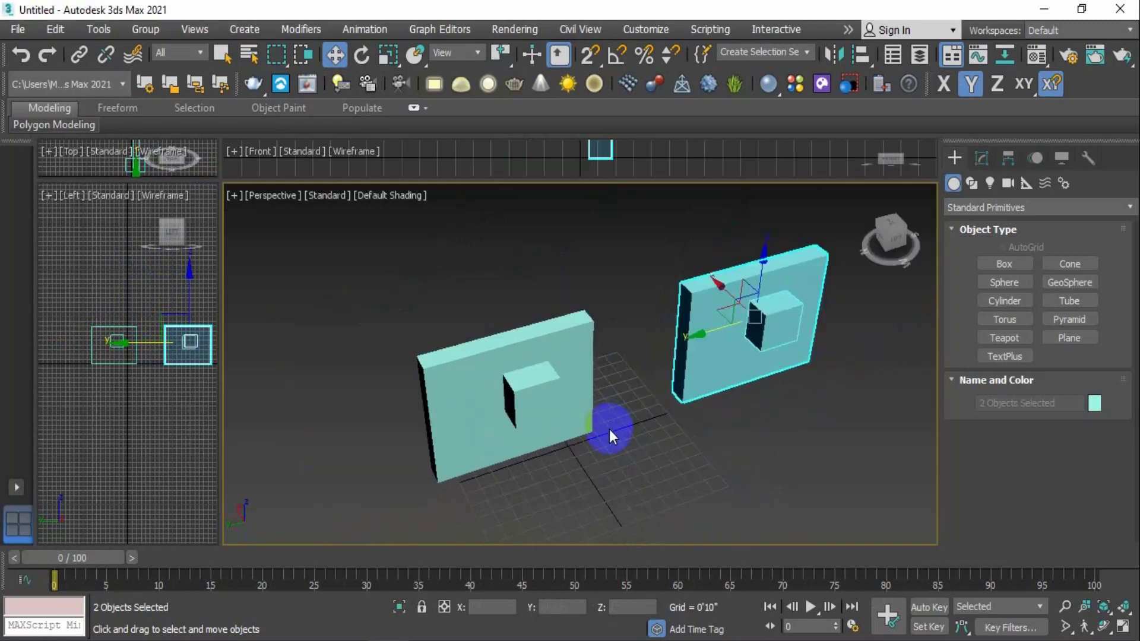
Cut an opening in the original wall by subtracting its small box with ProBoolean set to Subtraction and Move
{"action": "left_click", "coordinate": [448, 372]}
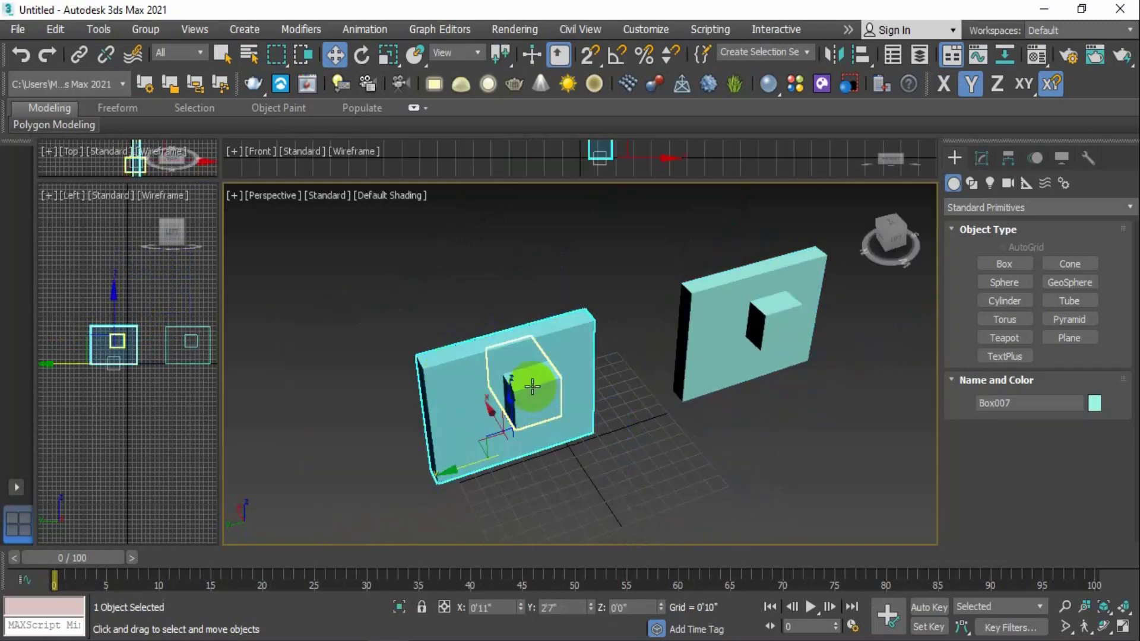
{"action": "middle_click_drag", "start_coordinate": [584, 422], "coordinate": [537, 389], "text": "alt"}
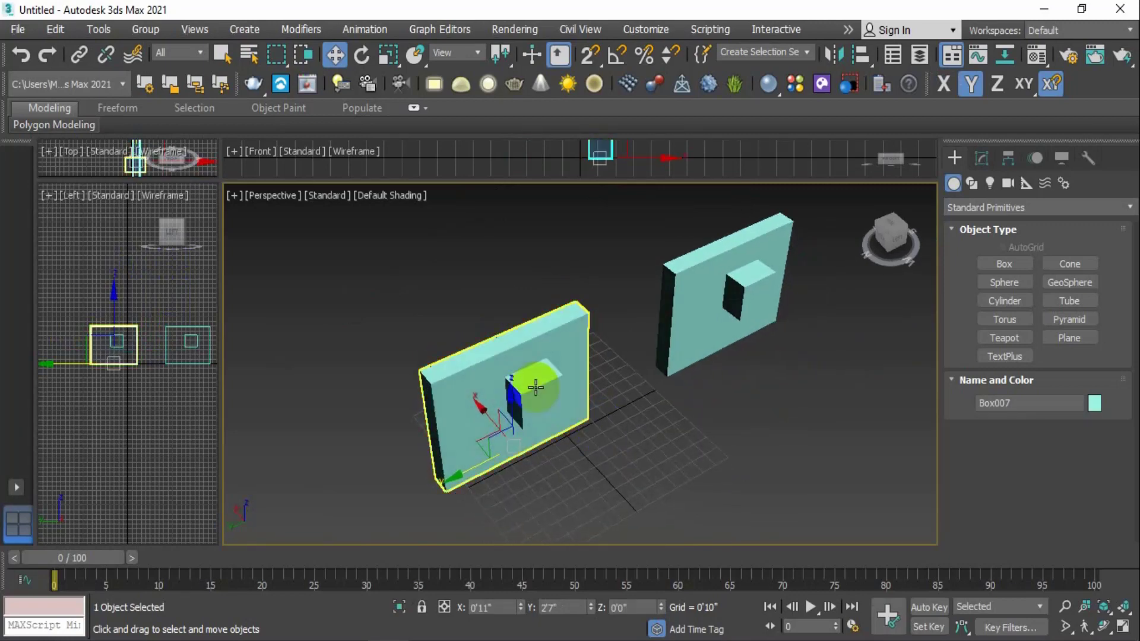
{"action": "left_click", "coordinate": [1026, 208]}
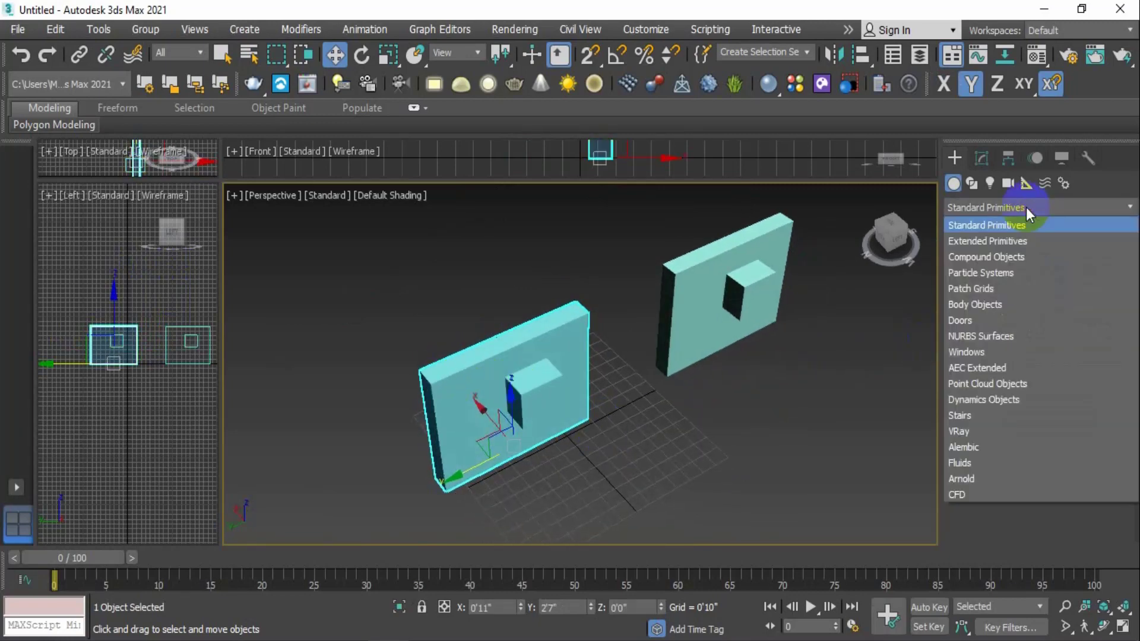
{"action": "left_click", "coordinate": [988, 258]}
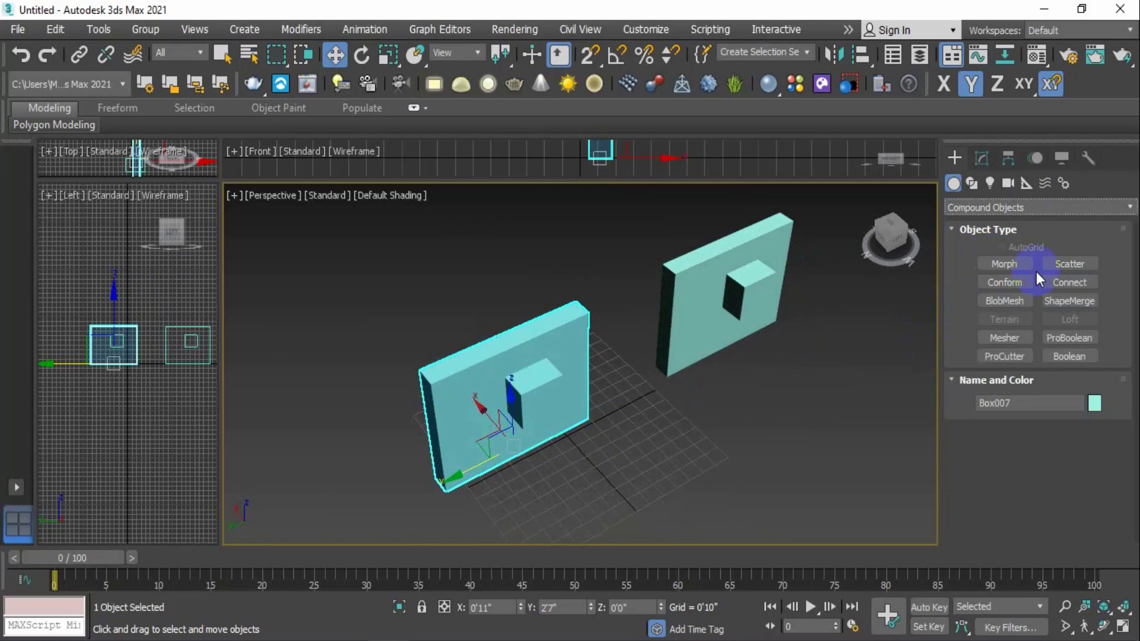
{"action": "left_click", "coordinate": [1069, 337]}
{"action": "scroll", "coordinate": [973, 483], "scroll_direction": "down", "scroll_amount": 5}
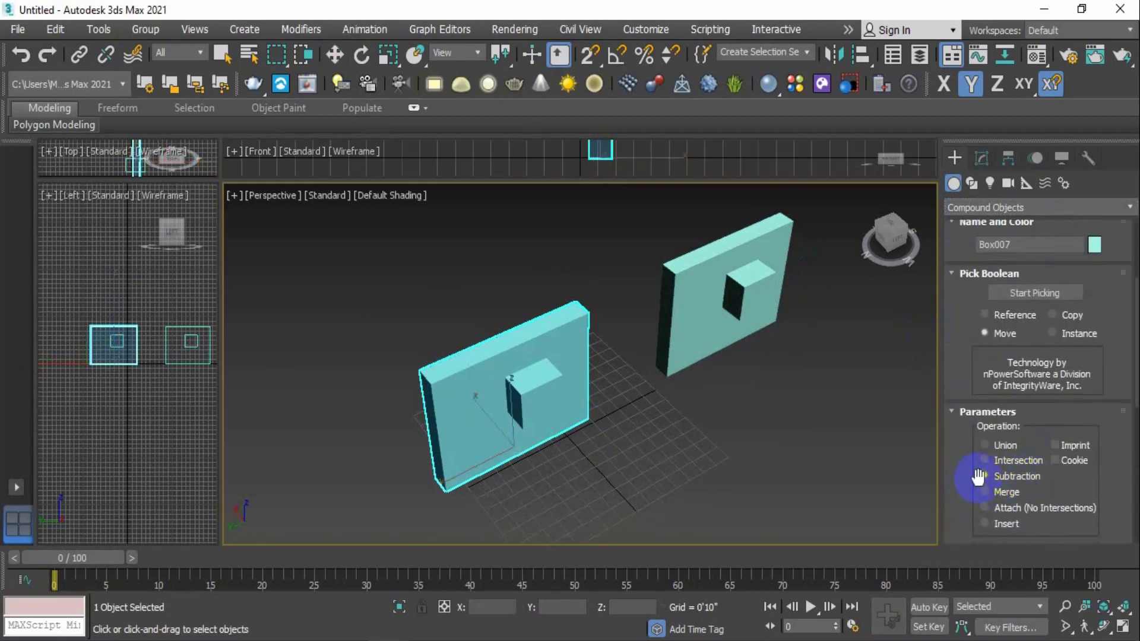
{"action": "scroll", "coordinate": [961, 444], "scroll_direction": "up", "scroll_amount": 2}
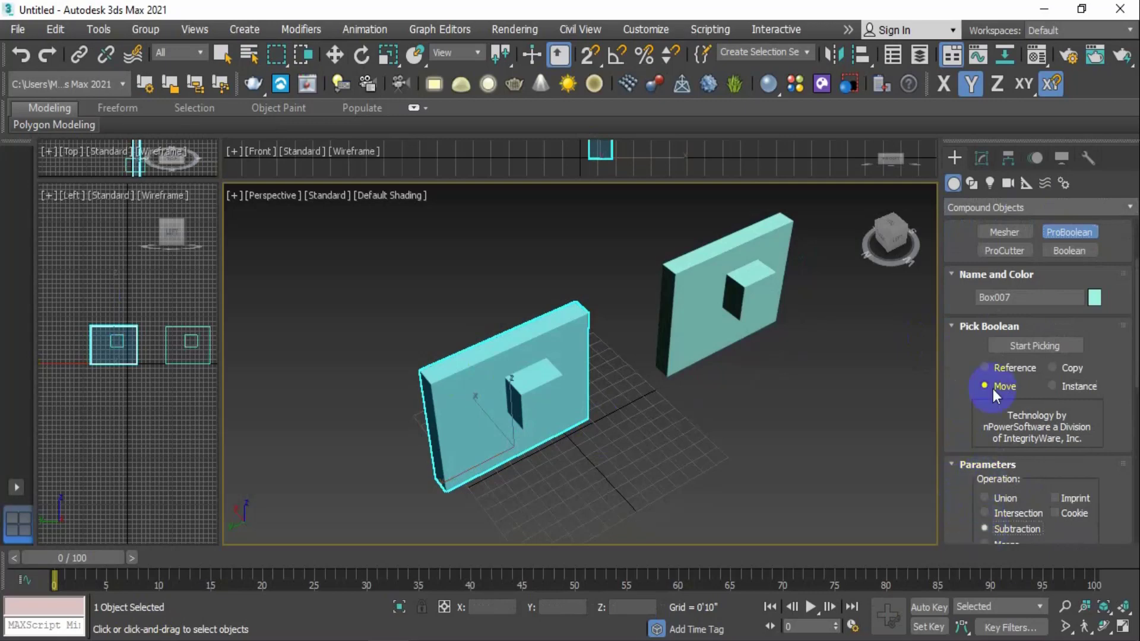
{"action": "left_click", "coordinate": [1043, 350]}
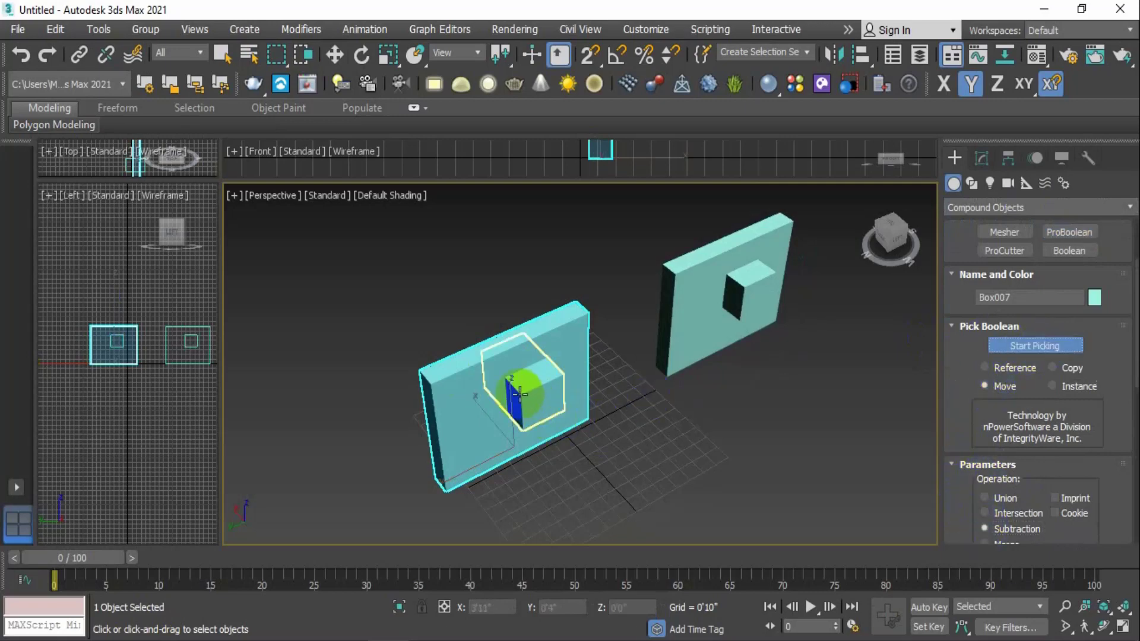
{"action": "left_click", "coordinate": [540, 395]}
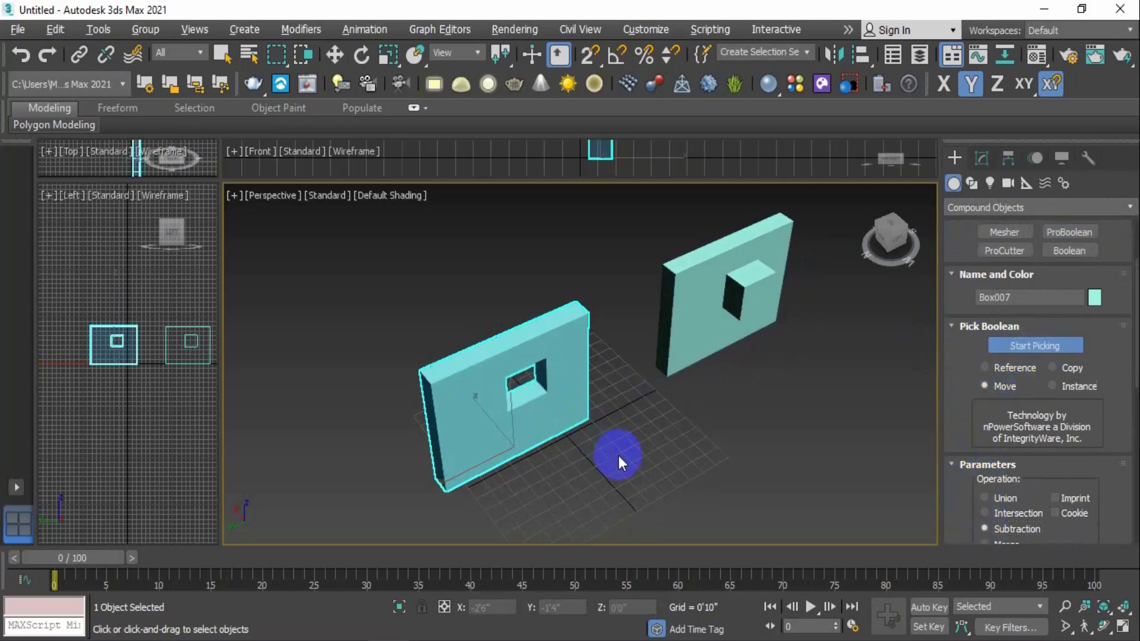
{"action": "middle_click_drag", "start_coordinate": [618, 455], "coordinate": [521, 424], "text": "alt"}
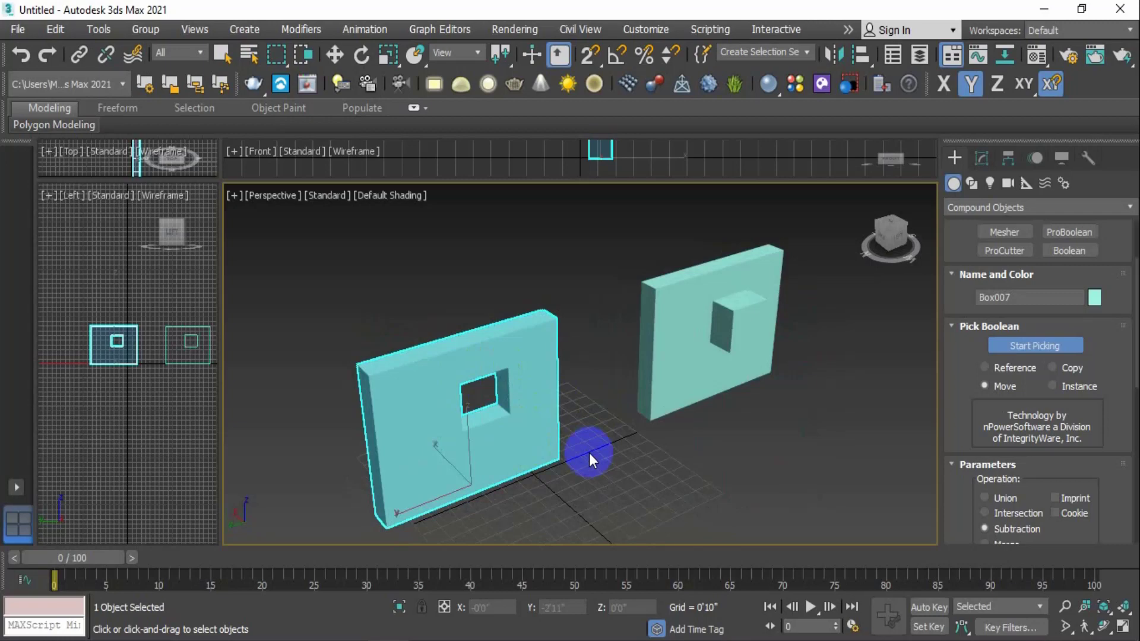
{"action": "middle_click_drag", "start_coordinate": [589, 454], "coordinate": [839, 333], "text": "alt"}
Subtract the cloned wall from the cloned small box with ProBoolean set to Subtraction
{"action": "left_click", "coordinate": [222, 54]}
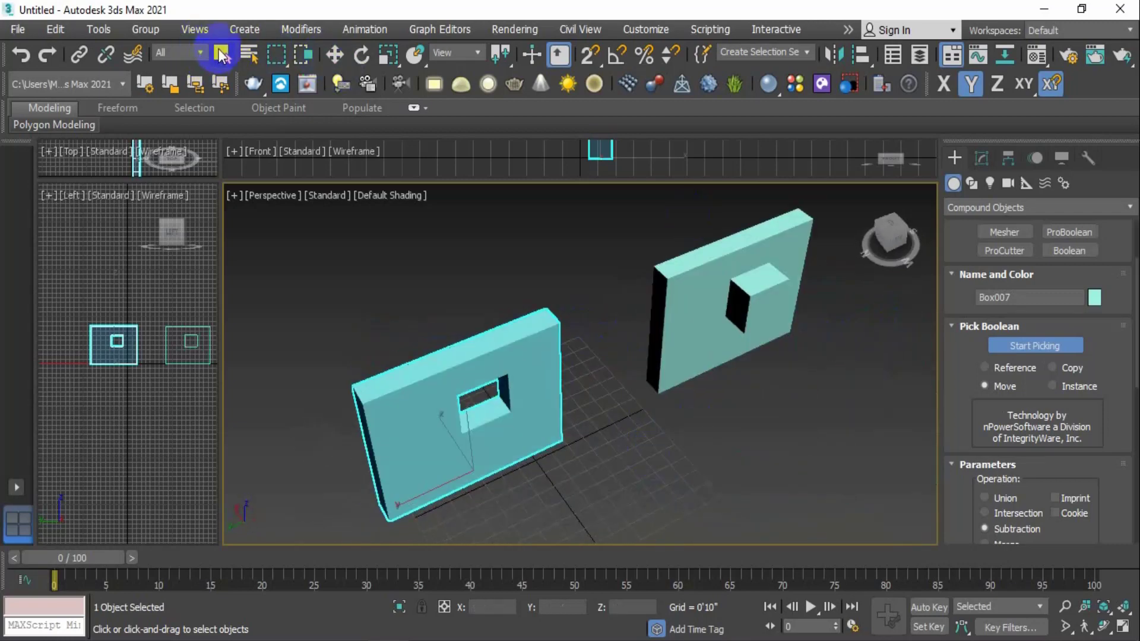
{"action": "left_click", "coordinate": [751, 301]}
{"action": "middle_click_drag", "start_coordinate": [814, 389], "coordinate": [763, 381], "text": "alt"}
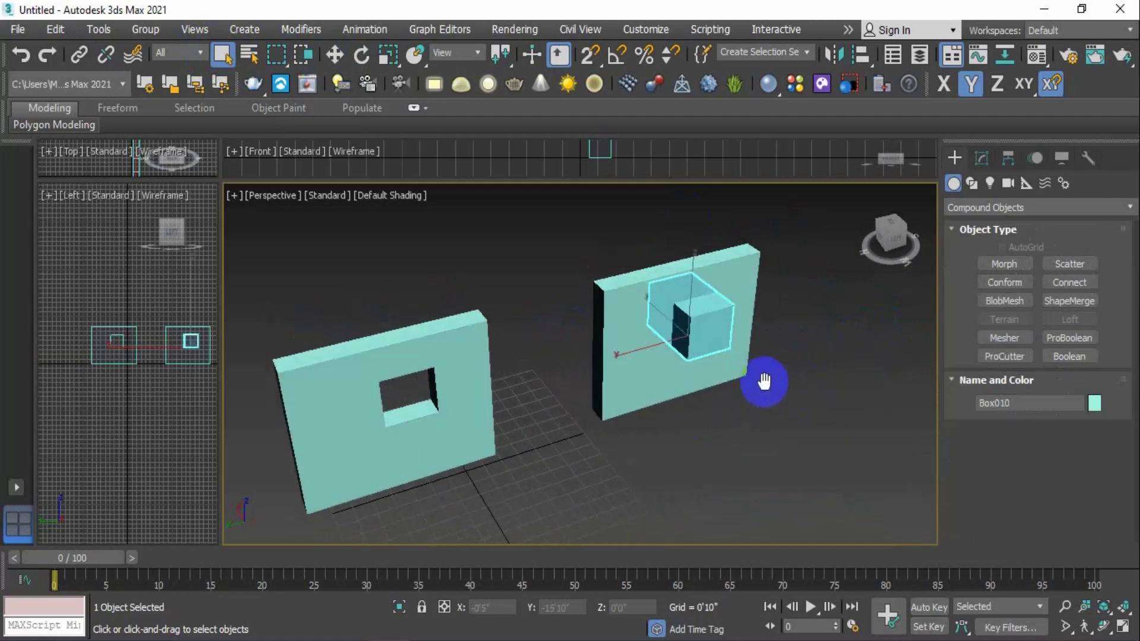
{"action": "scroll", "coordinate": [720, 308], "scroll_direction": "up", "scroll_amount": 3}
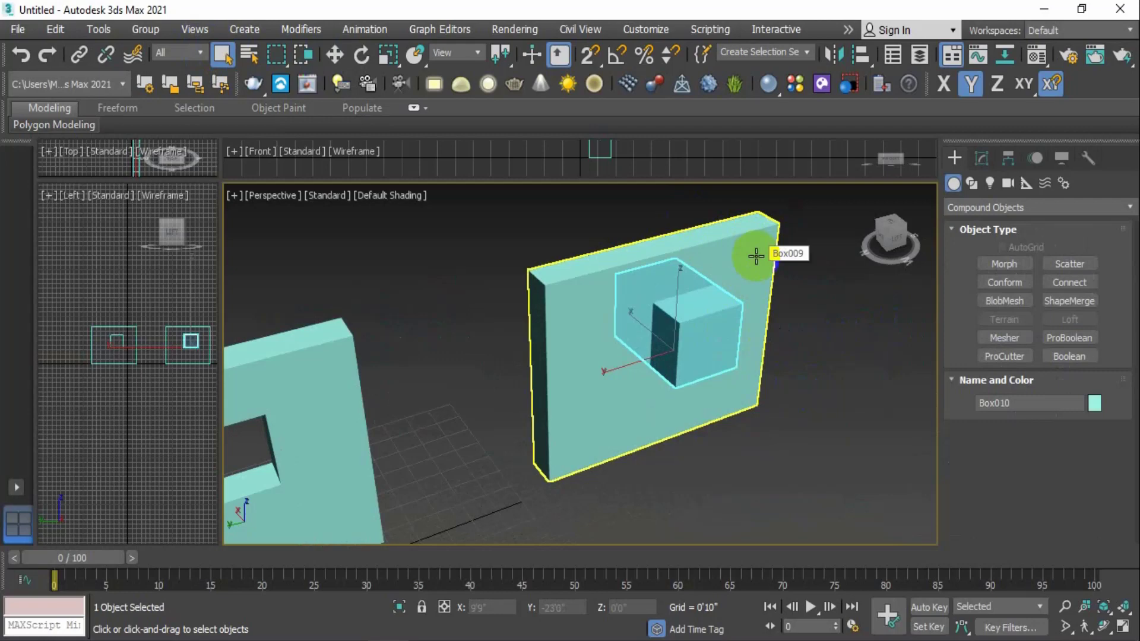
{"action": "scroll", "coordinate": [754, 255], "scroll_direction": "down", "scroll_amount": 4}
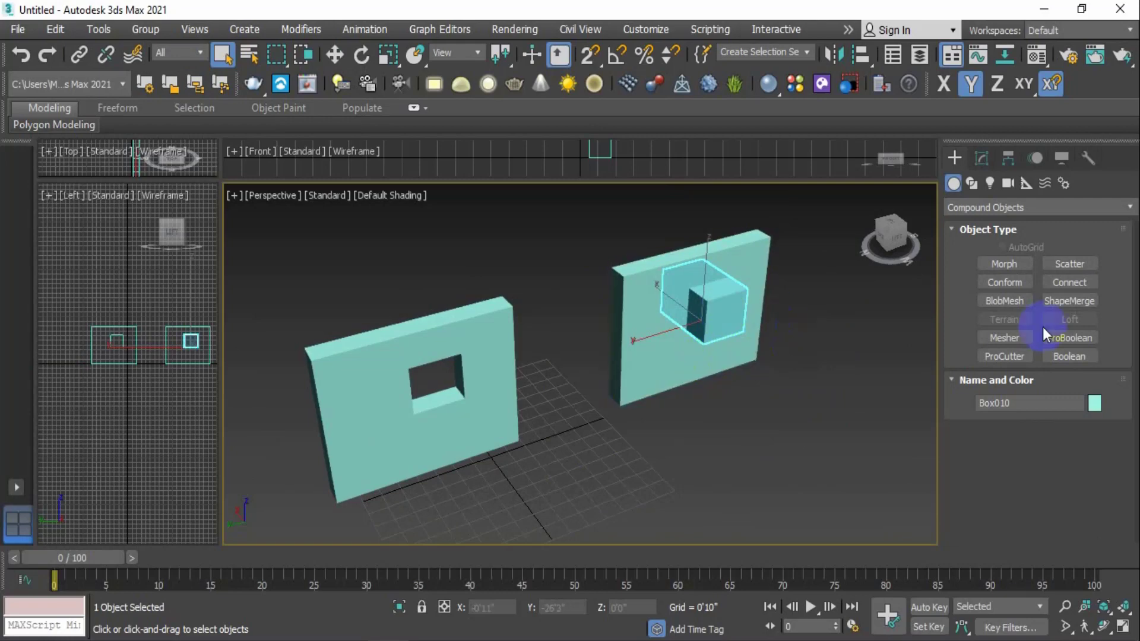
{"action": "left_click", "coordinate": [1074, 336]}
{"action": "scroll", "coordinate": [966, 475], "scroll_direction": "down", "scroll_amount": 4}
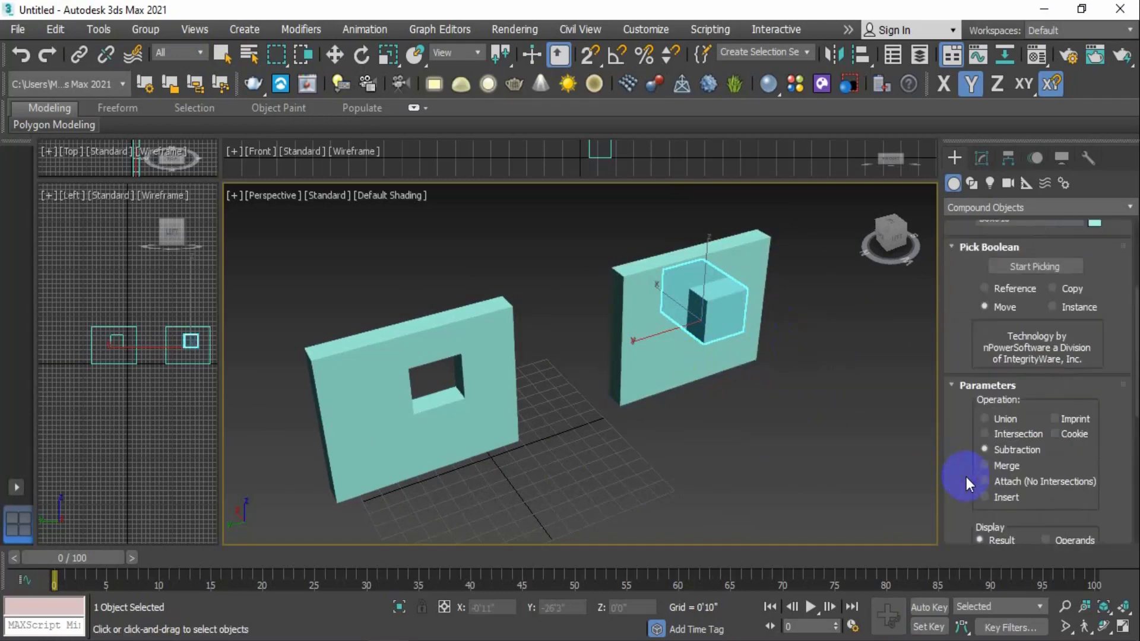
{"action": "scroll", "coordinate": [1003, 445], "scroll_direction": "up", "scroll_amount": 2}
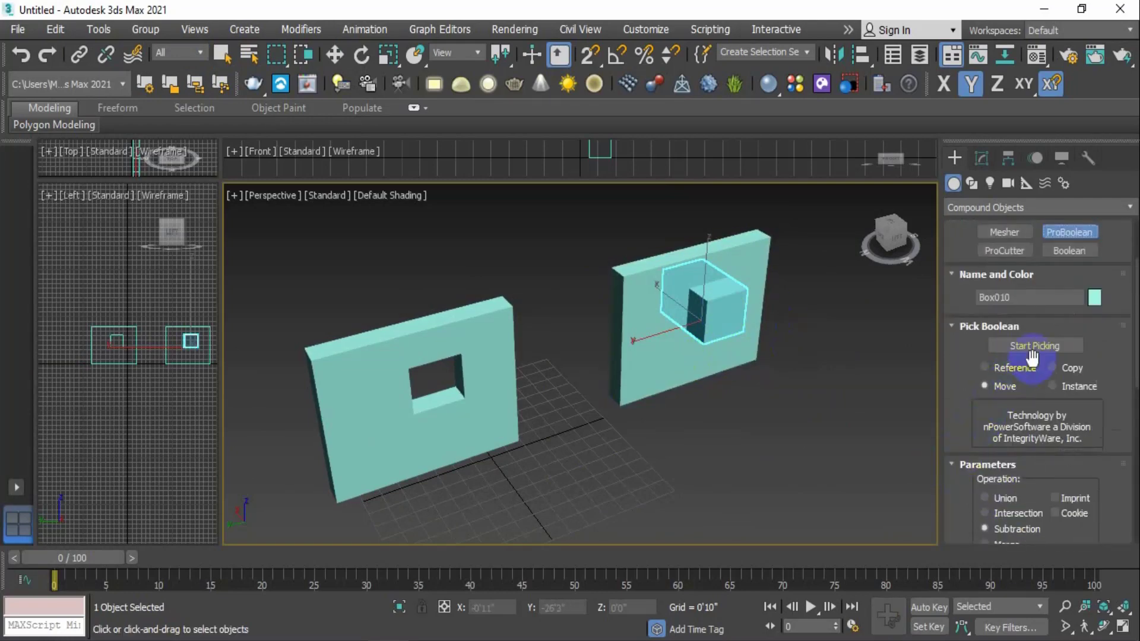
{"action": "left_click", "coordinate": [1035, 345]}
{"action": "left_click", "coordinate": [638, 359]}
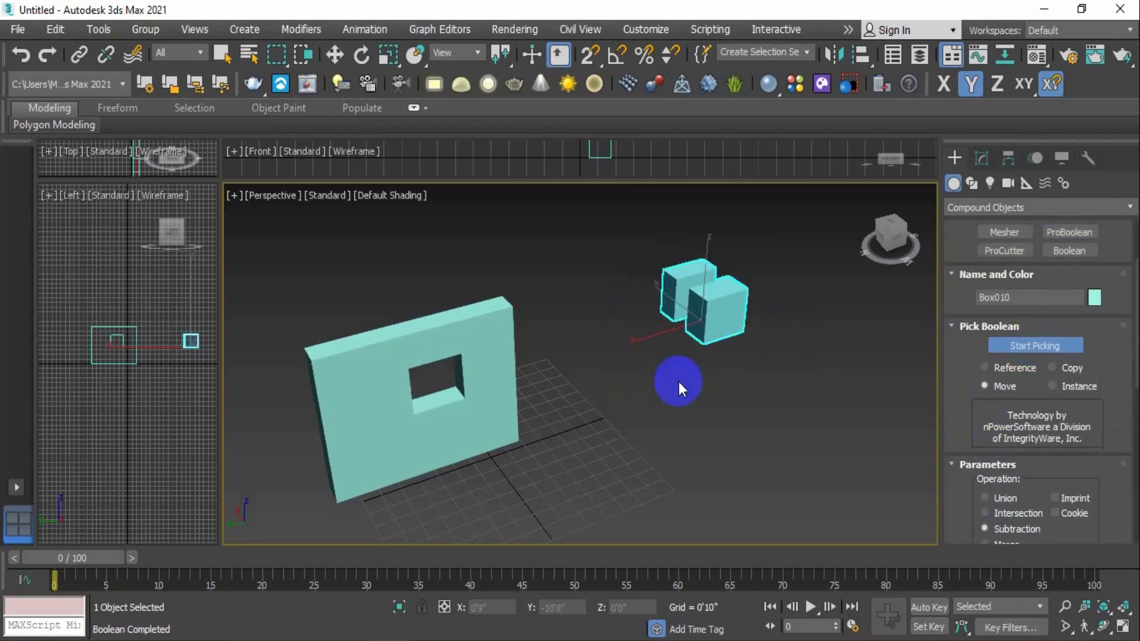
Inspect the split small box from several angles and undo the subtraction of the cloned wall
{"action": "middle_click_drag", "start_coordinate": [757, 341], "coordinate": [836, 455]}
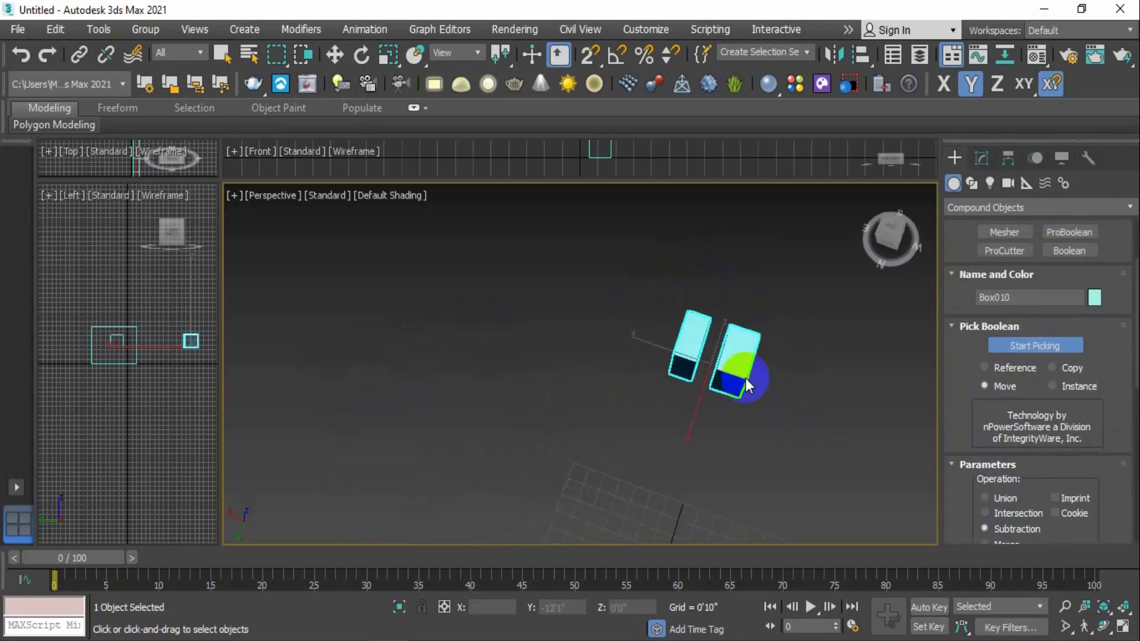
{"action": "scroll", "coordinate": [720, 330], "scroll_direction": "up", "scroll_amount": 4}
{"action": "middle_click_drag", "start_coordinate": [703, 332], "coordinate": [734, 383], "text": "alt"}
{"action": "scroll", "coordinate": [685, 296], "scroll_direction": "down", "scroll_amount": 3}
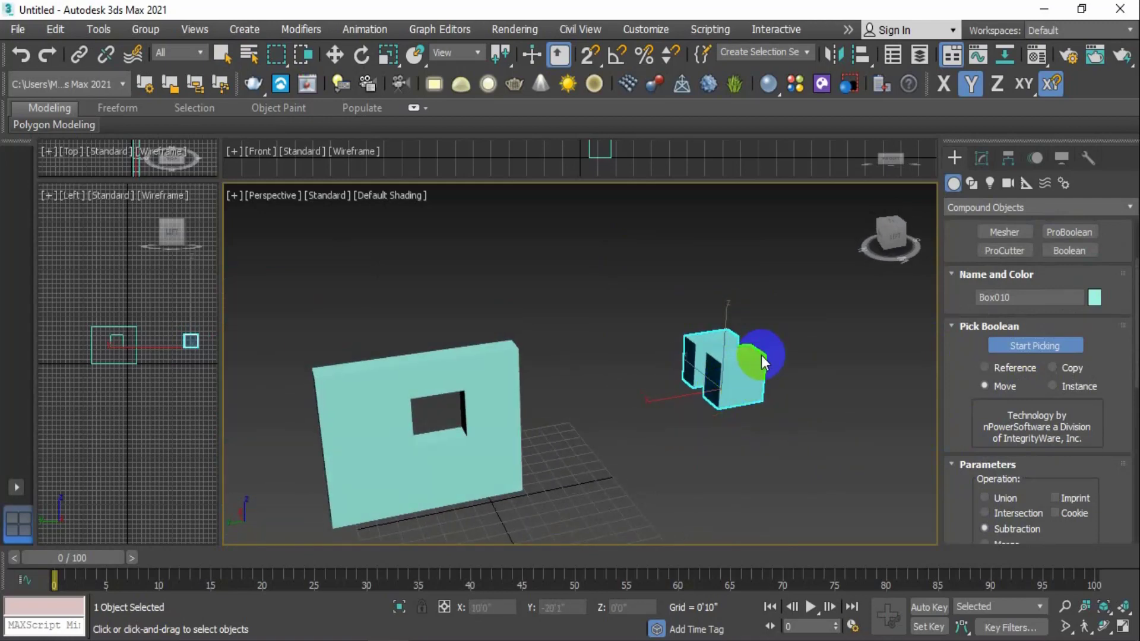
{"action": "left_click", "coordinate": [761, 355]}
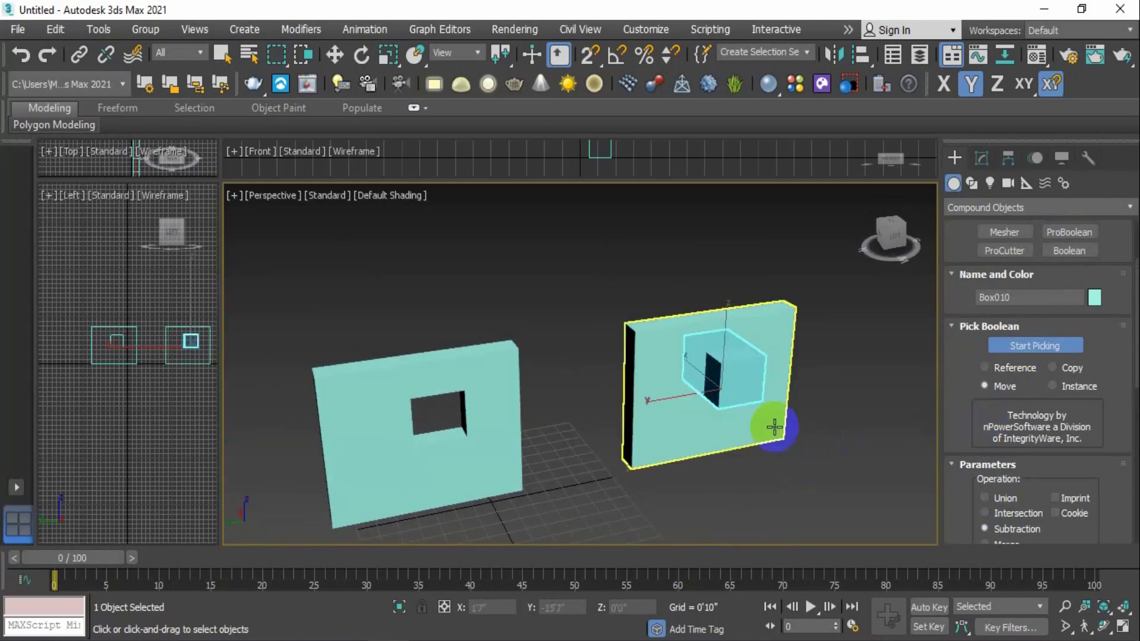
Leave ProBoolean and delete all remaining objects, including both walls and the cloned small box
{"action": "left_click", "coordinate": [224, 54]}
{"action": "left_click", "coordinate": [733, 447]}
{"action": "left_click_drag", "start_coordinate": [857, 316], "coordinate": [369, 491]}
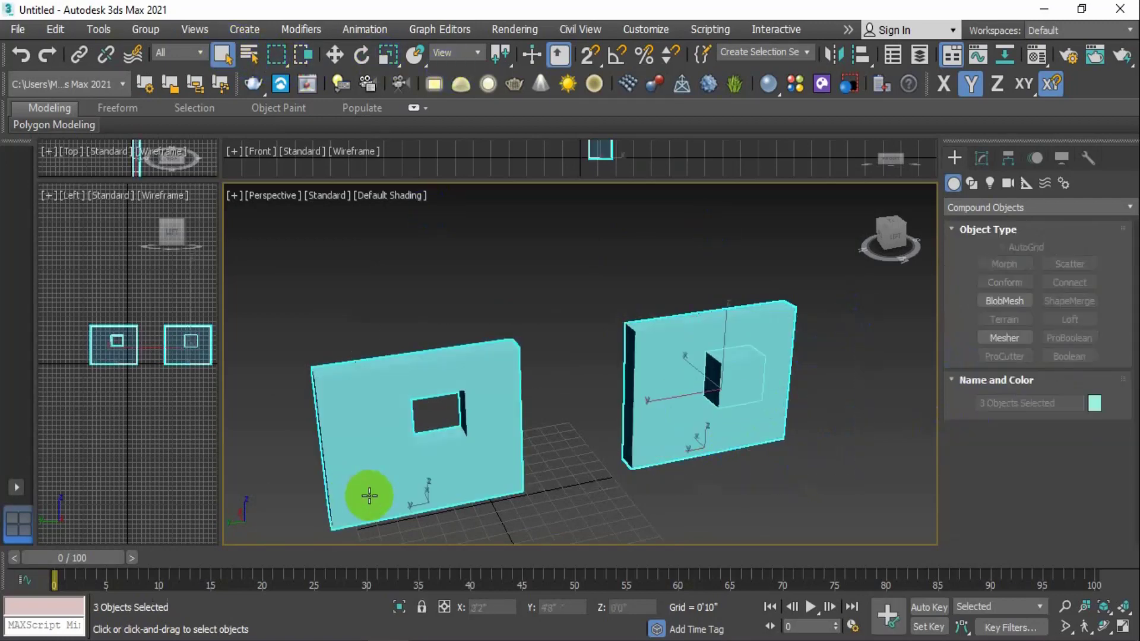
{"action": "key", "text": "Delete"}
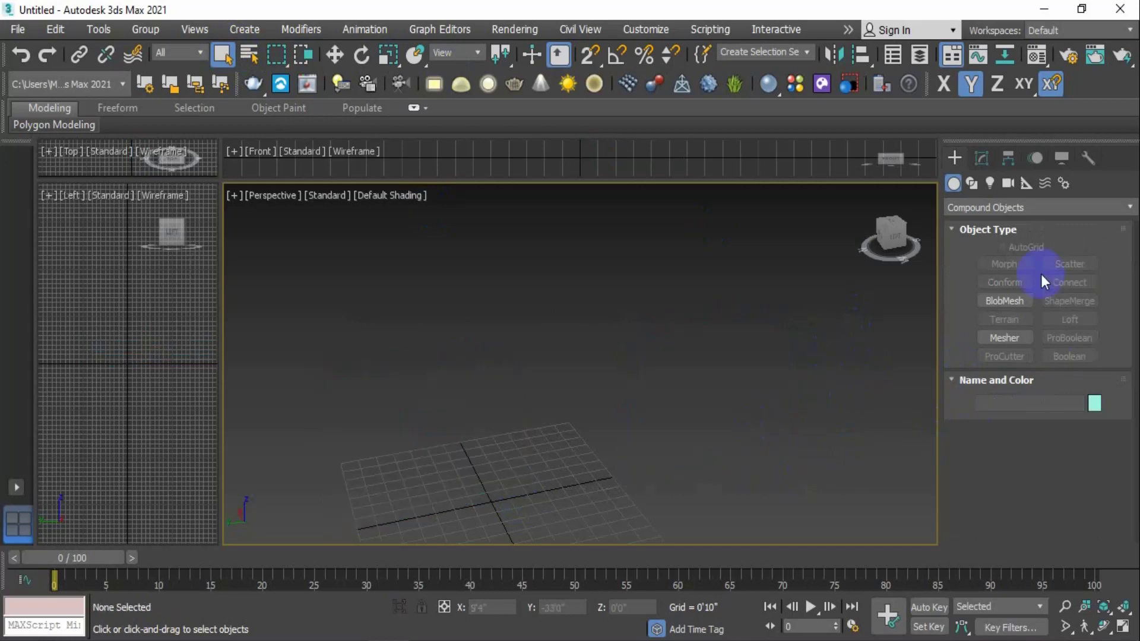
Create a thin standing wall box about 19'7" long, 0'5" wide and 13'6" high
{"action": "left_click", "coordinate": [1038, 207]}
{"action": "left_click", "coordinate": [981, 227]}
{"action": "middle_click_drag", "start_coordinate": [616, 374], "coordinate": [639, 369], "text": "alt"}
{"action": "left_click", "coordinate": [1004, 264]}
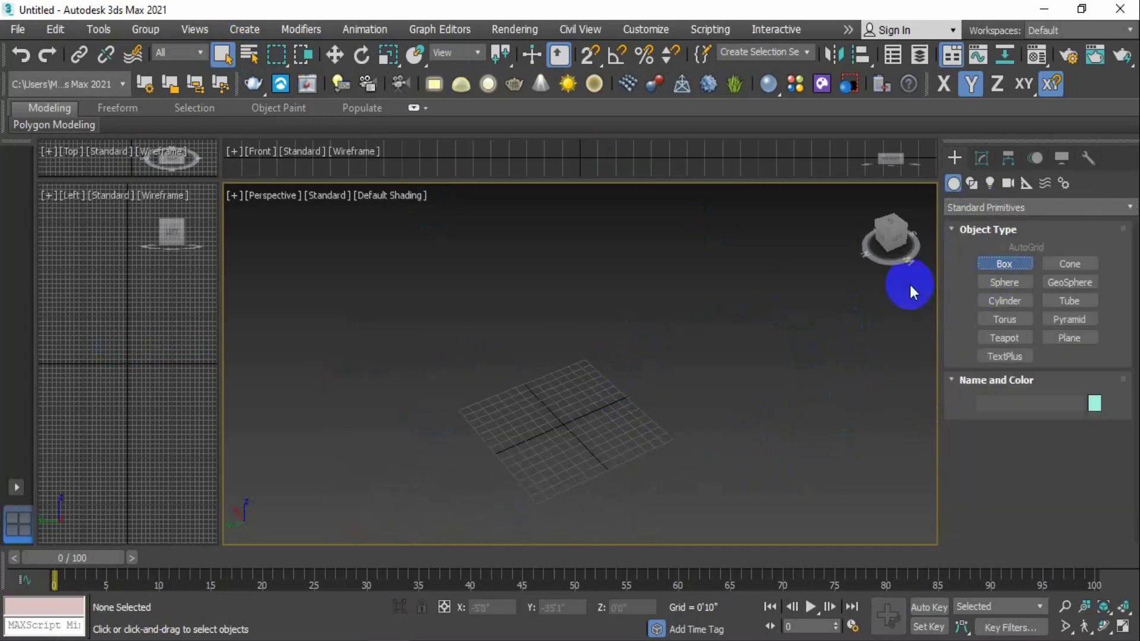
{"action": "left_click_drag", "start_coordinate": [628, 374], "coordinate": [408, 464]}
{"action": "left_click", "coordinate": [371, 292]}
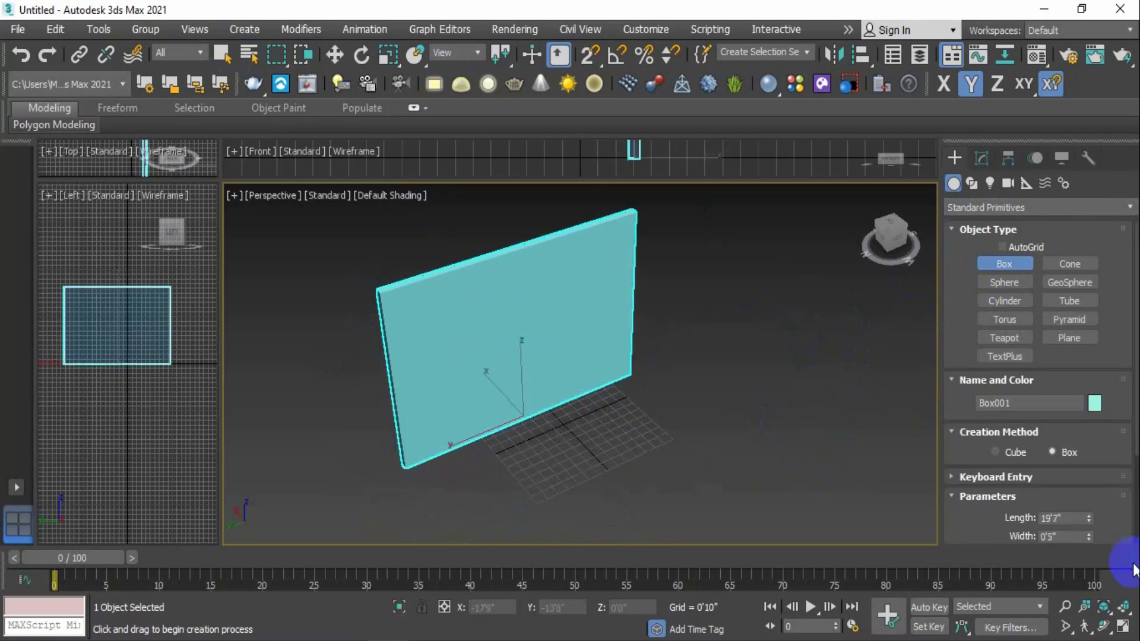
Set the wall's height to 10'
{"action": "scroll", "coordinate": [1089, 522], "scroll_direction": "down", "scroll_amount": 3}
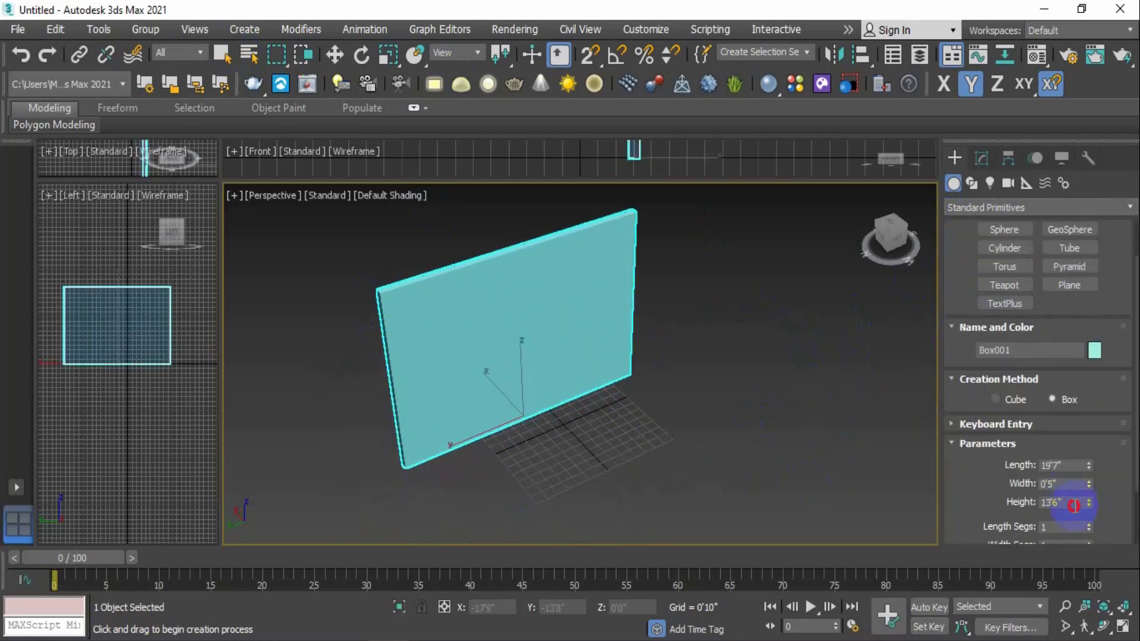
{"action": "double_click", "coordinate": [1068, 502]}
{"action": "type", "text": "10"}
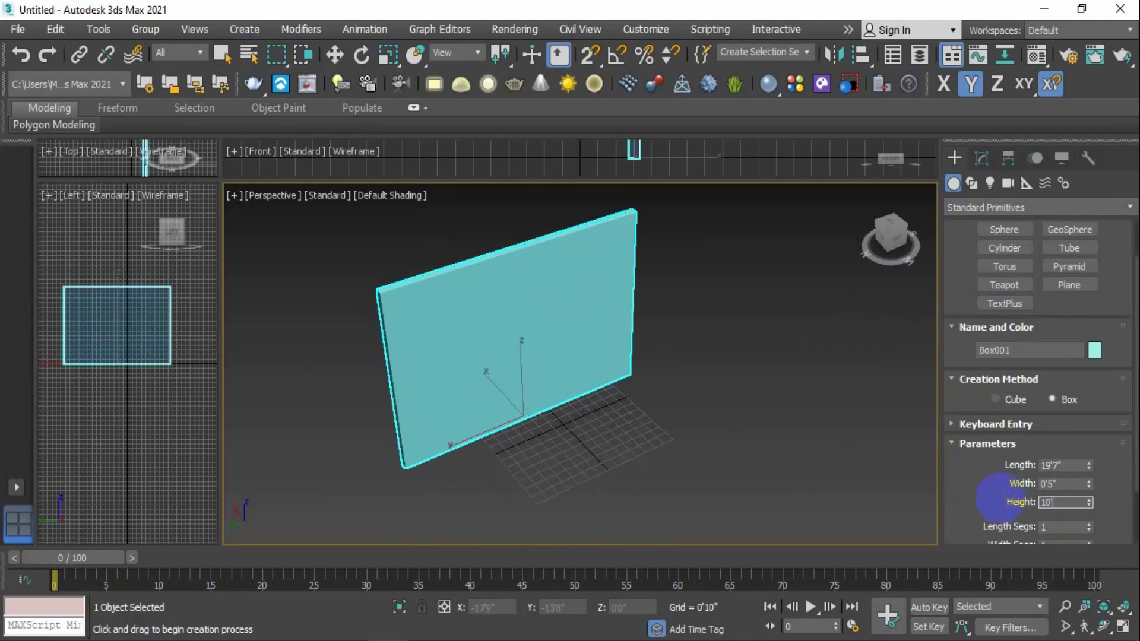
{"action": "key", "text": "Return"}
Create a second box in front of the wall, about 8'5" long, 6'5" wide and 5'3" high
{"action": "middle_click_drag", "start_coordinate": [550, 469], "coordinate": [615, 456]}
{"action": "left_click_drag", "start_coordinate": [633, 446], "coordinate": [593, 513]}
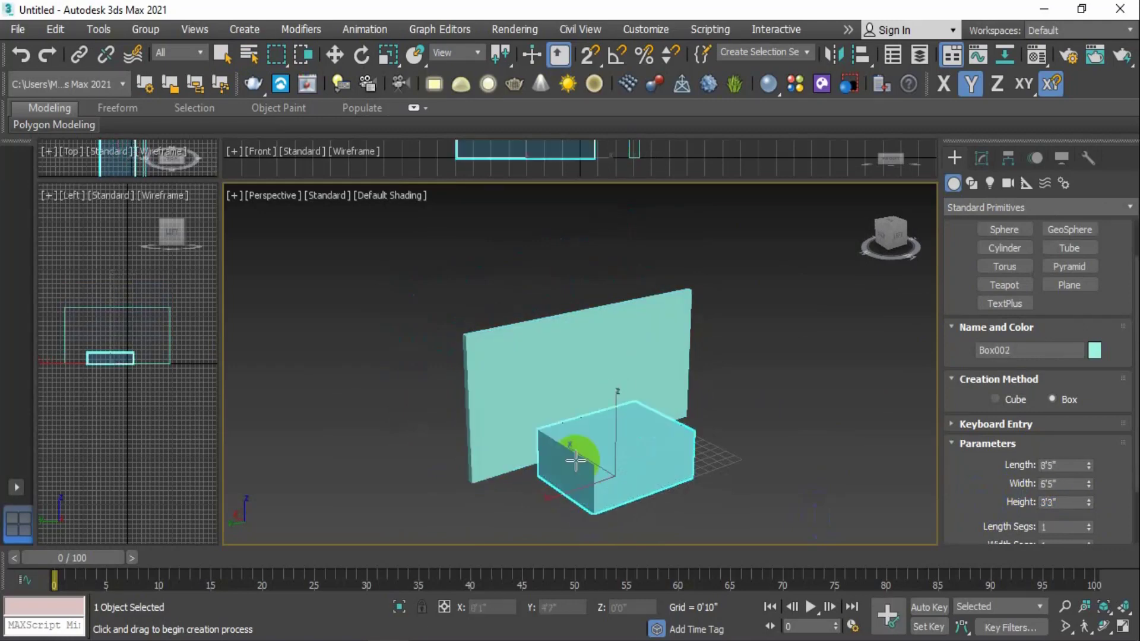
{"action": "left_click", "coordinate": [573, 439]}
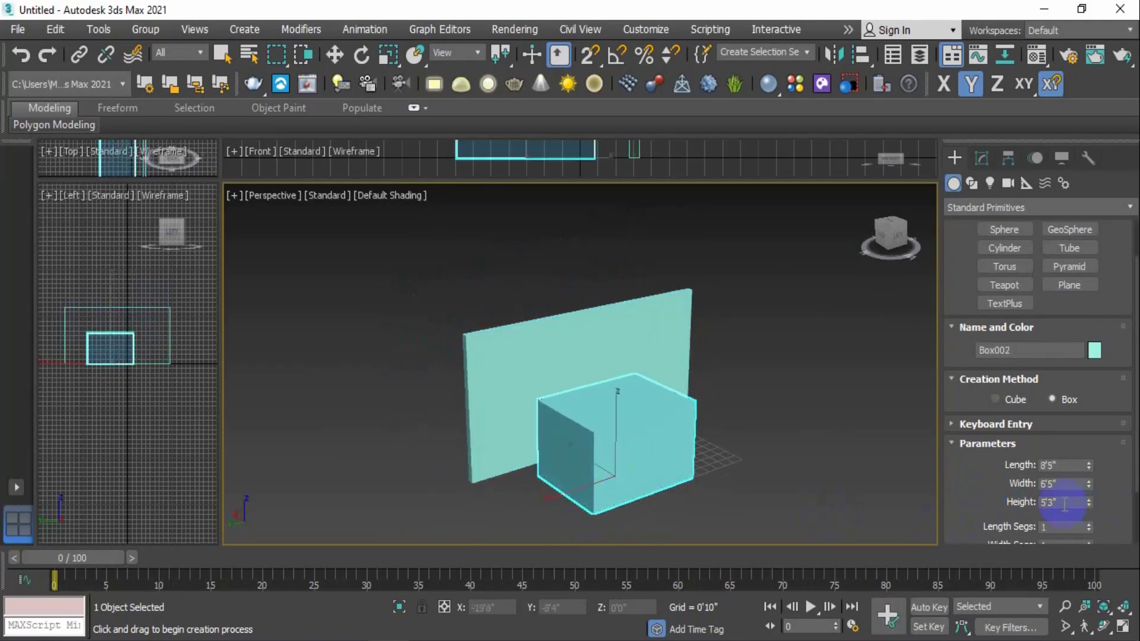
Set the second box's height to 4'6" and its width to 5'0"
{"action": "left_click_drag", "start_coordinate": [1068, 502], "coordinate": [1003, 501]}
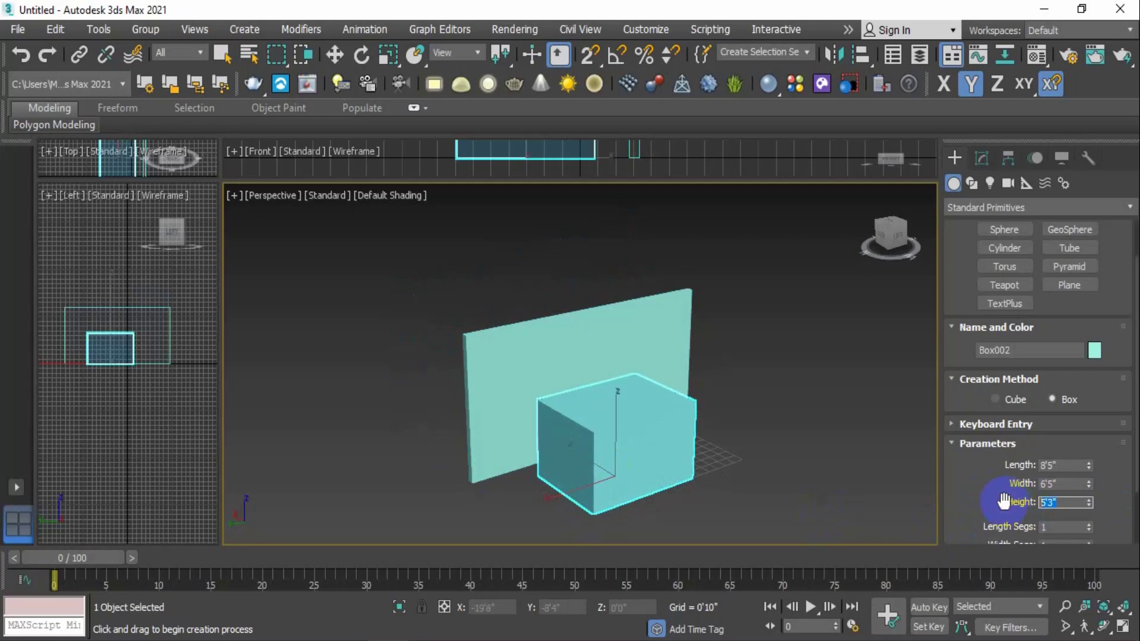
{"action": "type", "text": "4"}
{"action": "type", "text": ".5"}
{"action": "key", "text": "Return"}
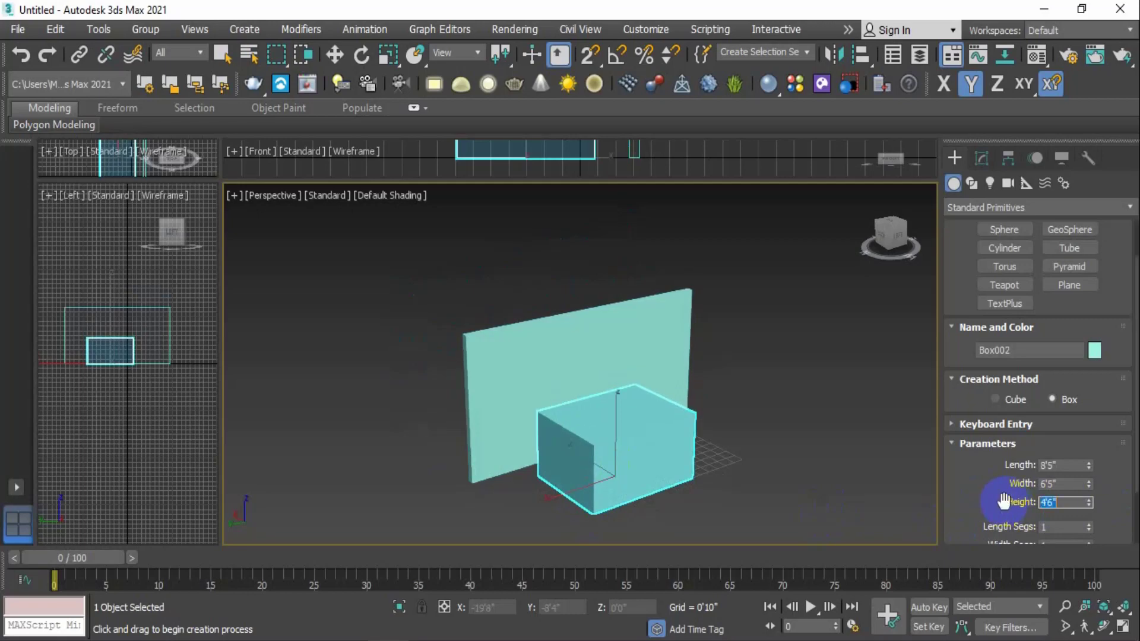
{"action": "left_click_drag", "start_coordinate": [1069, 484], "coordinate": [1013, 484]}
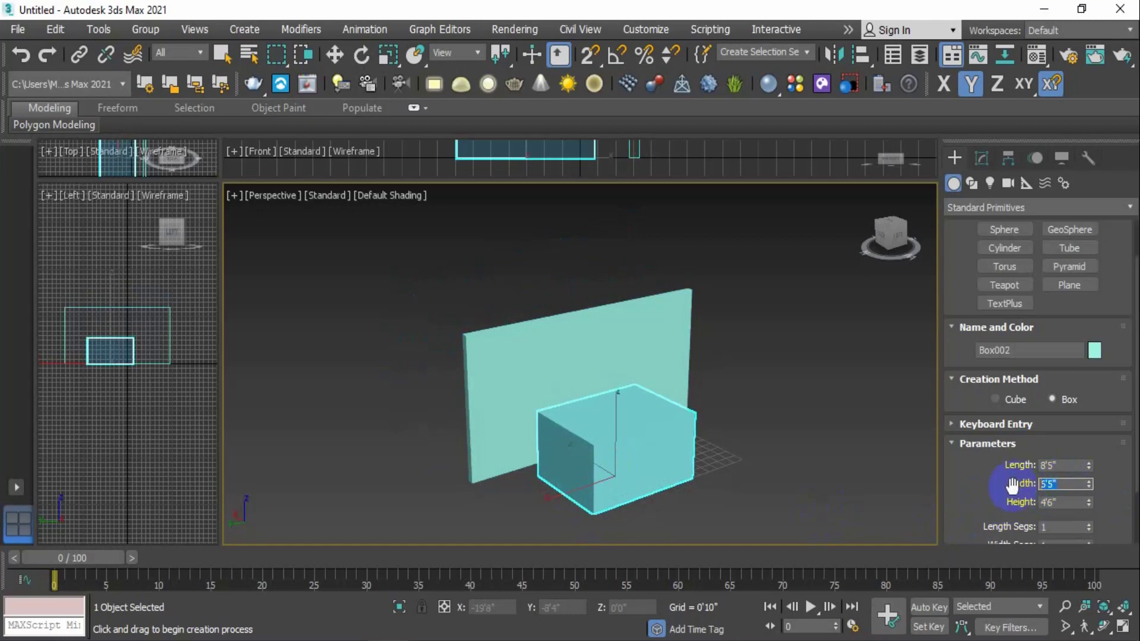
{"action": "type", "text": "5"}
{"action": "key", "text": "Return"}
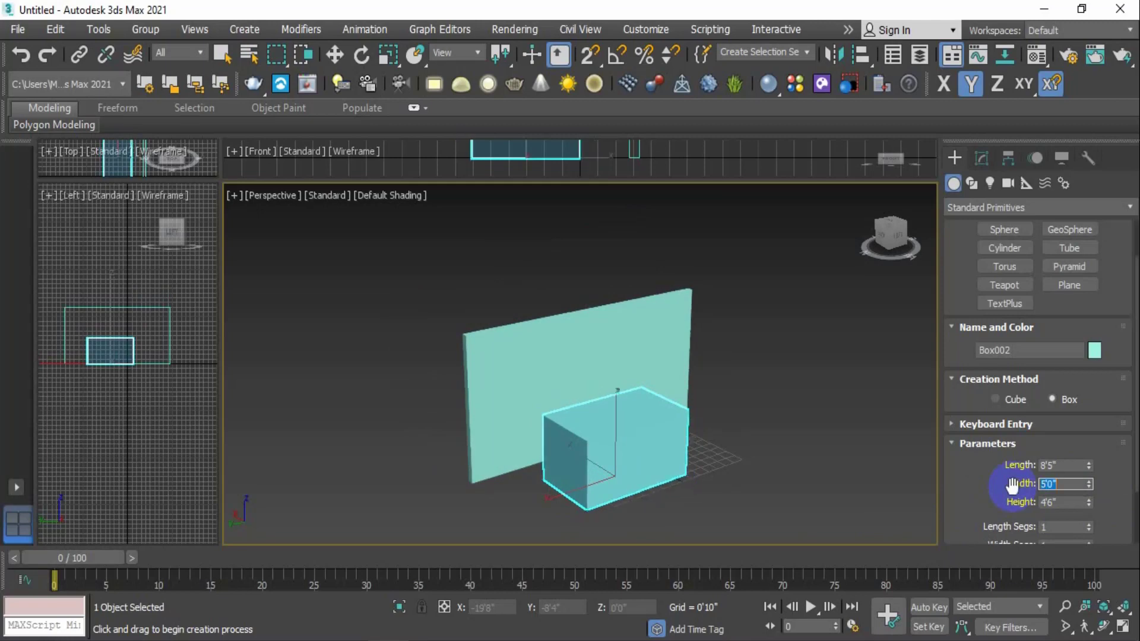
Raise the second box to Z 2'6" and move it along X so that it passes through the wall
{"action": "left_click", "coordinate": [334, 54]}
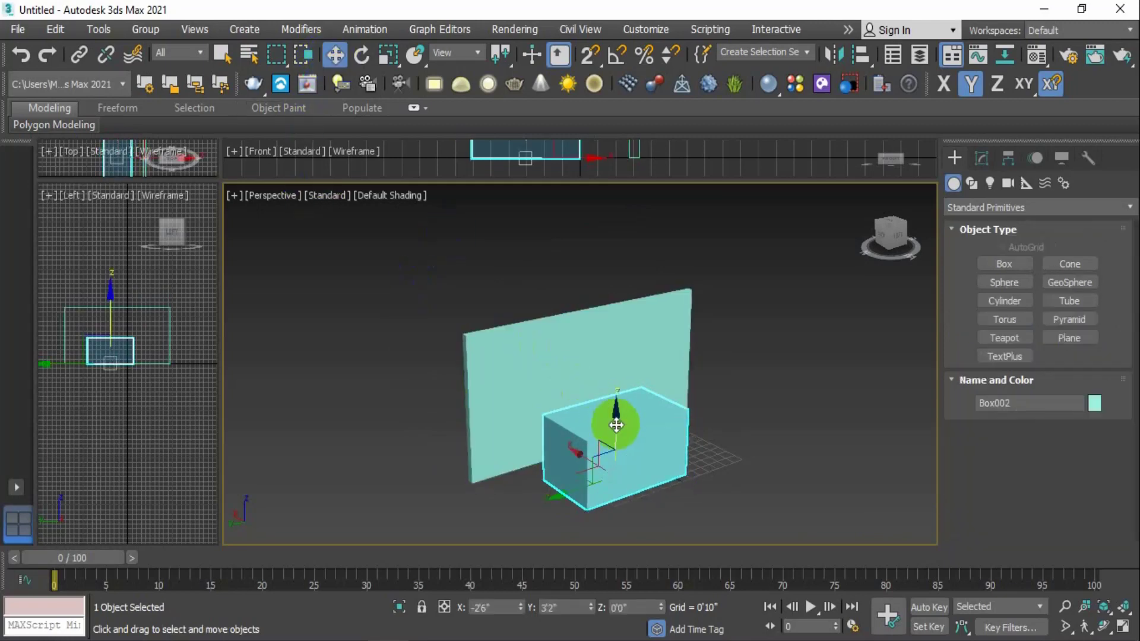
{"action": "left_click_drag", "start_coordinate": [612, 422], "coordinate": [620, 398]}
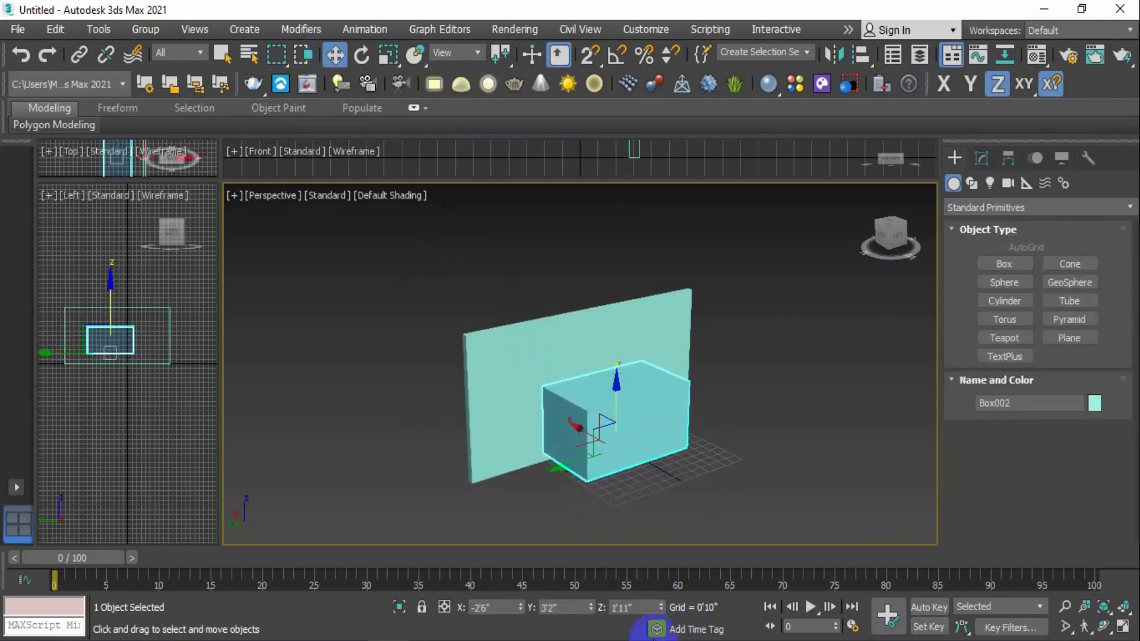
{"action": "double_click", "coordinate": [624, 608]}
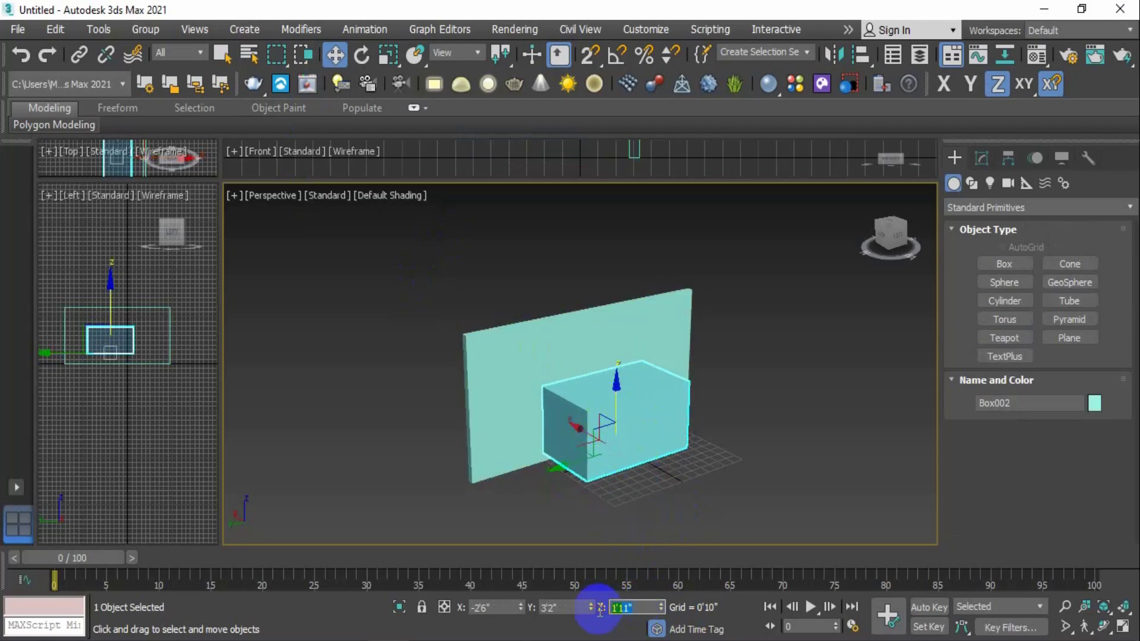
{"action": "type", "text": "2'6"}
{"action": "key", "text": "Return"}
{"action": "left_click_drag", "start_coordinate": [586, 428], "coordinate": [546, 406]}
{"action": "middle_click_drag", "start_coordinate": [646, 441], "coordinate": [641, 472], "text": "alt"}
{"action": "scroll", "coordinate": [666, 344], "scroll_direction": "up", "scroll_amount": 3}
Cut a window opening in the wall by subtracting the second box with ProBoolean set to Subtraction and Move
{"action": "left_click", "coordinate": [666, 345]}
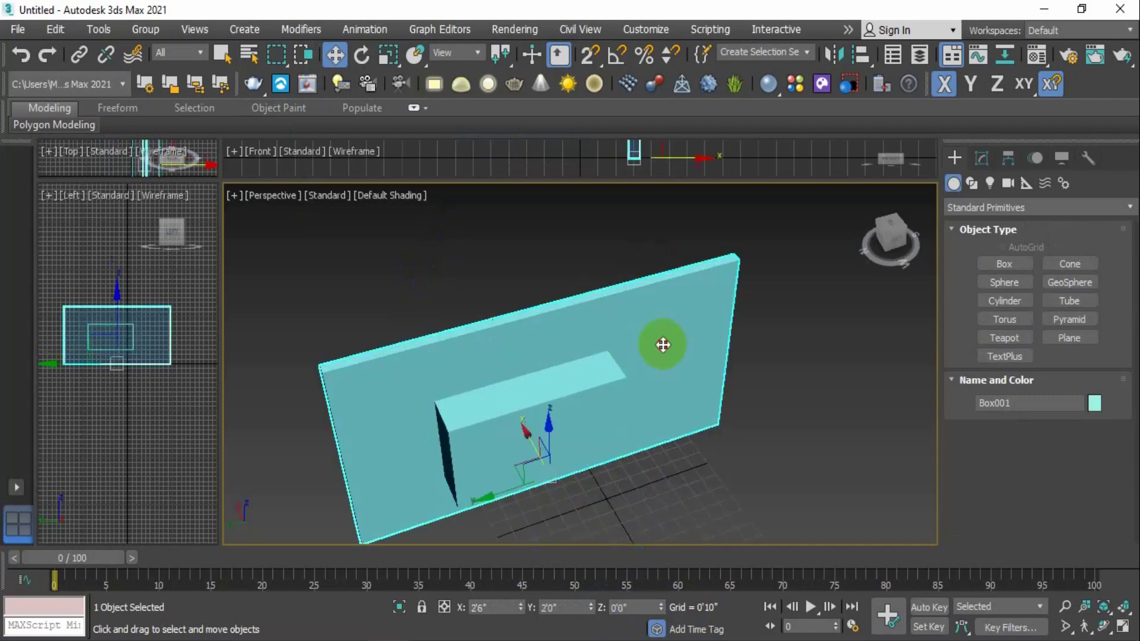
{"action": "middle_click_drag", "start_coordinate": [693, 440], "coordinate": [668, 481], "text": "alt"}
{"action": "left_click", "coordinate": [982, 209]}
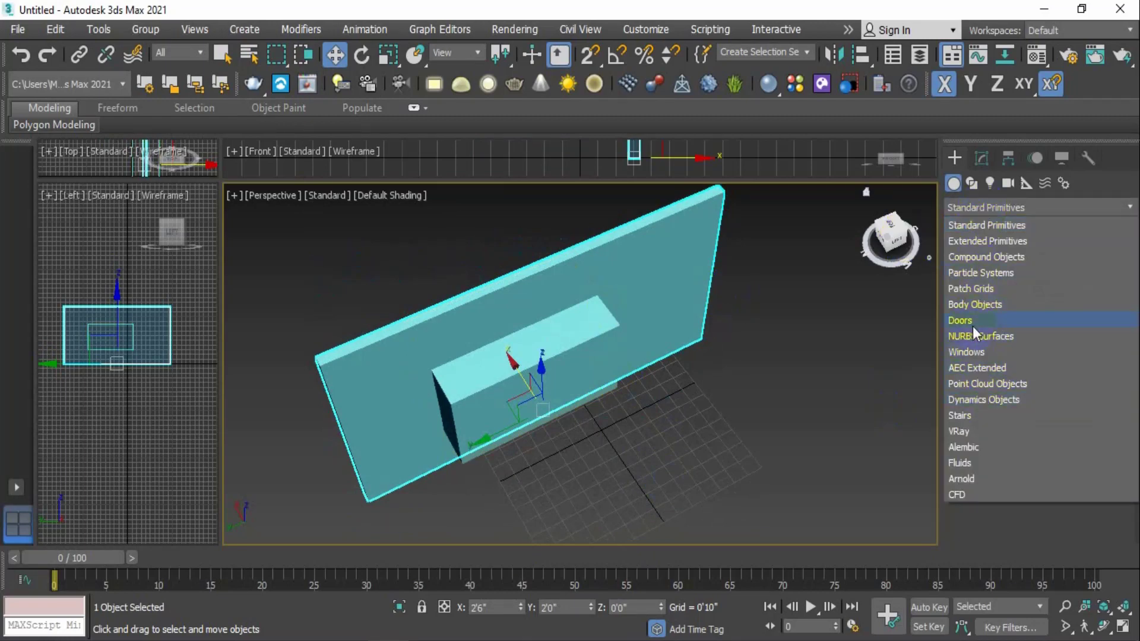
{"action": "left_click", "coordinate": [973, 256]}
{"action": "left_click", "coordinate": [1069, 339]}
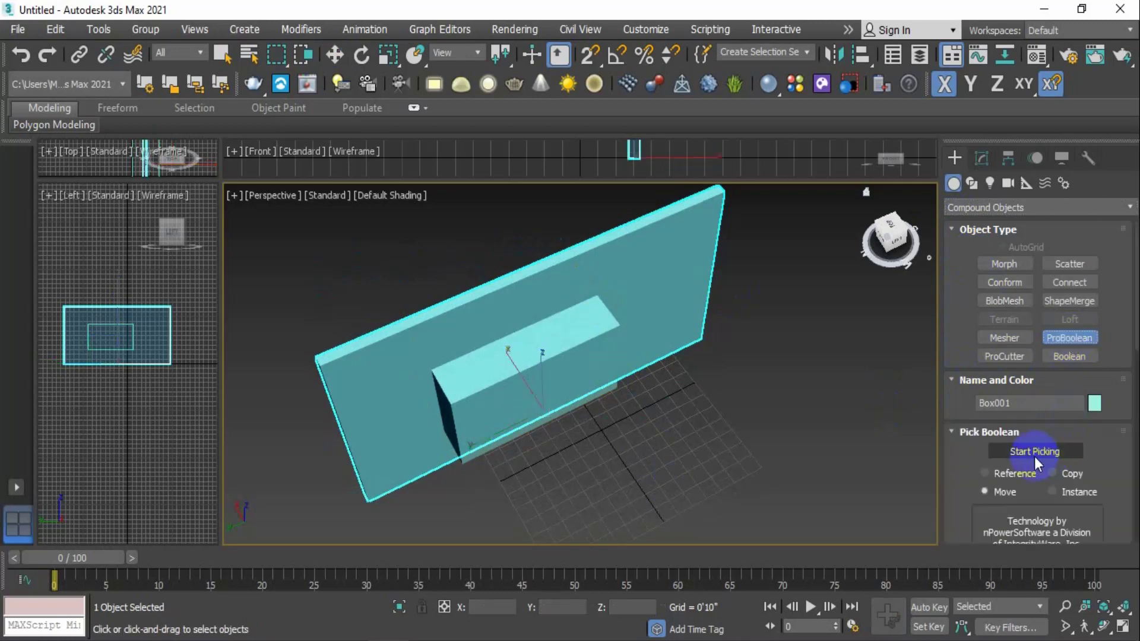
{"action": "scroll", "coordinate": [960, 493], "scroll_direction": "down", "scroll_amount": 4}
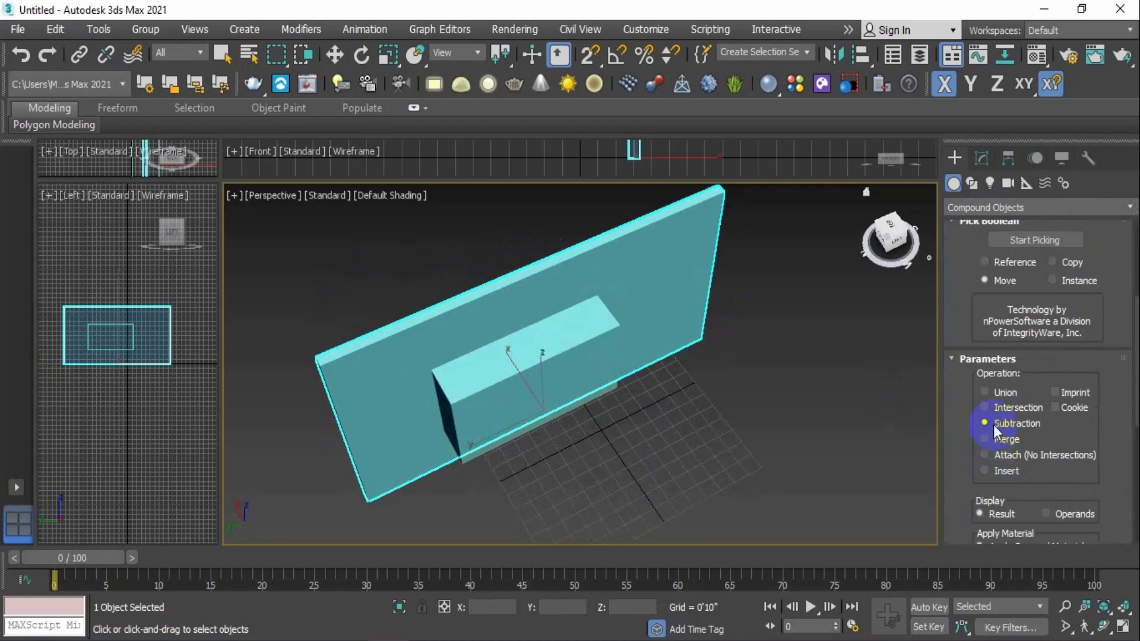
{"action": "scroll", "coordinate": [995, 422], "scroll_direction": "up", "scroll_amount": 2}
{"action": "left_click", "coordinate": [1034, 319]}
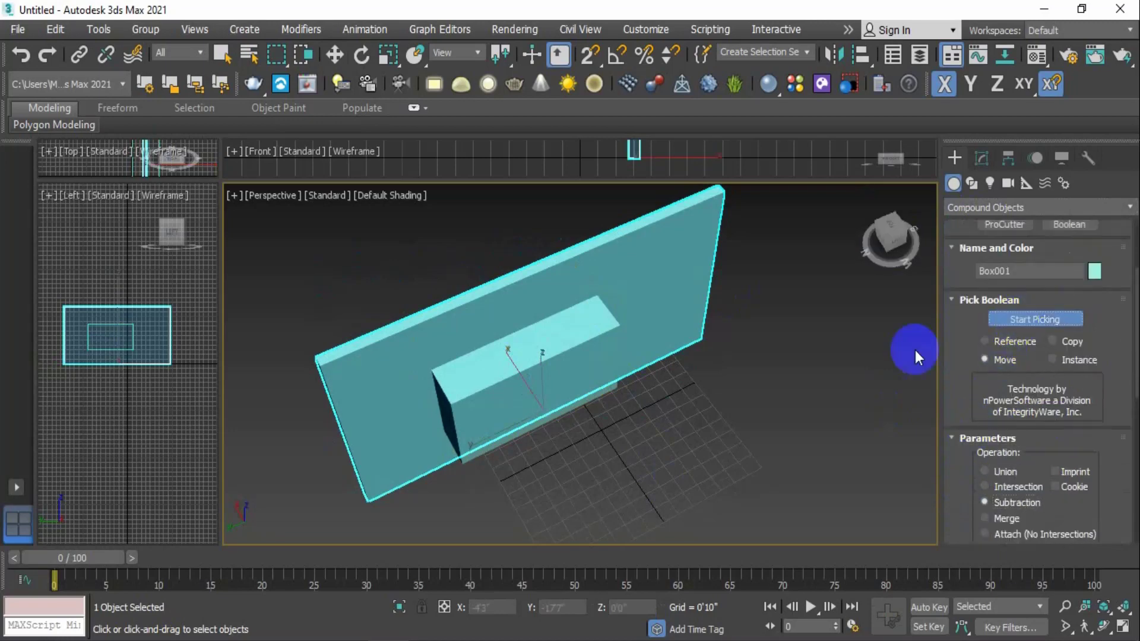
{"action": "left_click", "coordinate": [563, 360]}
{"action": "scroll", "coordinate": [596, 458], "scroll_direction": "down", "scroll_amount": 3}
{"action": "middle_click_drag", "start_coordinate": [602, 475], "coordinate": [590, 387], "text": "alt"}
{"action": "scroll", "coordinate": [583, 387], "scroll_direction": "up", "scroll_amount": 3}
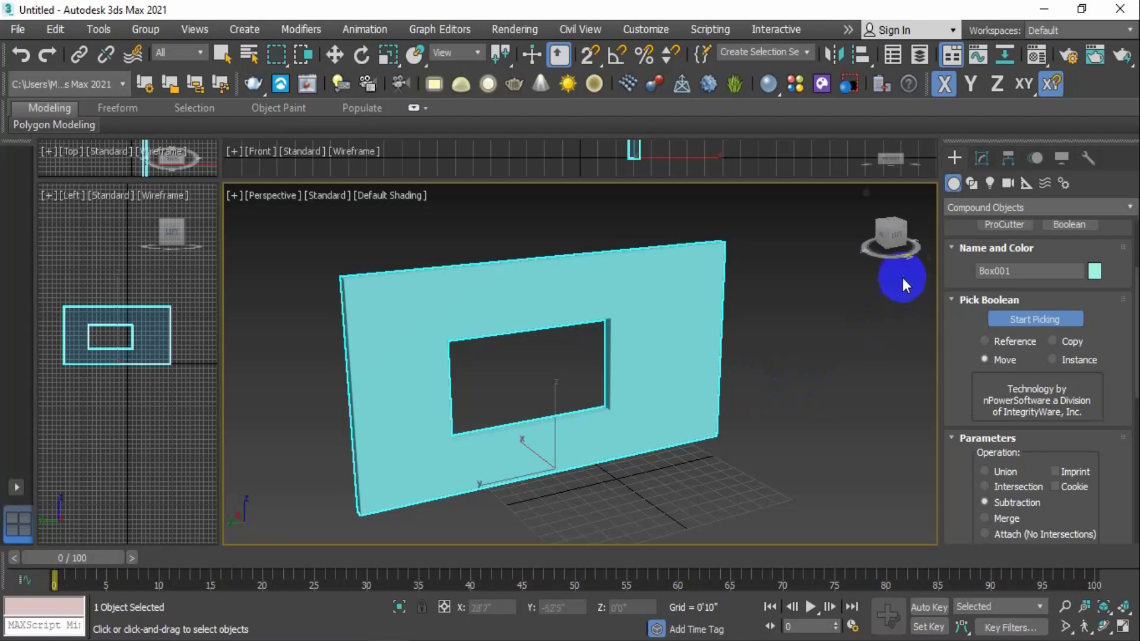
{"action": "scroll", "coordinate": [974, 321], "scroll_direction": "up", "scroll_amount": 3}
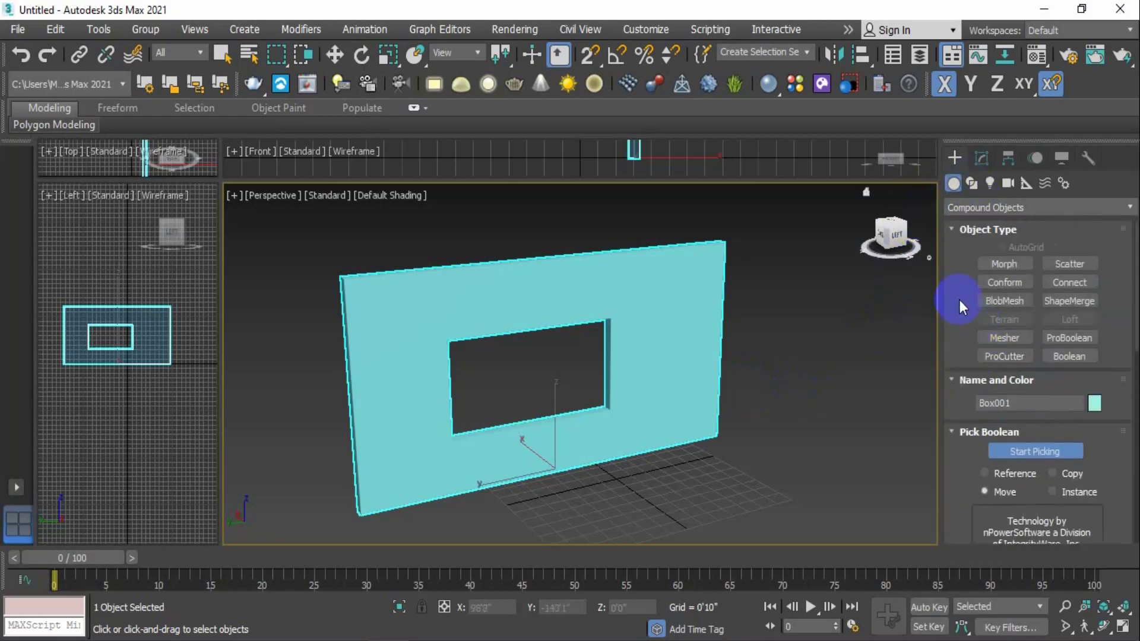